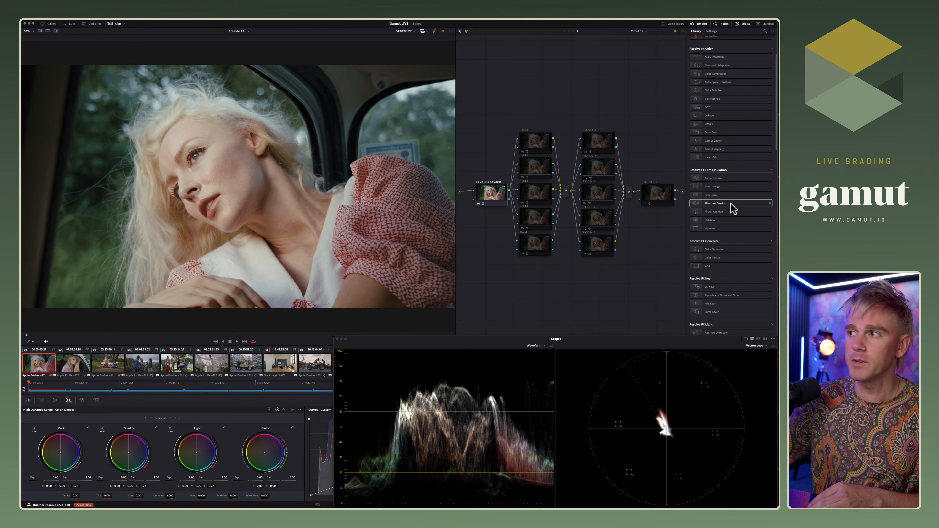
# - Open the Film Look Creator effect settings for the first node of the timeline grade
pyautogui.moveTo(731, 204)
pyautogui.mouseDown()
pyautogui.moveTo(707, 195)
pyautogui.moveTo(499, 194)
pyautogui.moveTo(629, 188)
pyautogui.moveTo(716, 204)
pyautogui.mouseUp()
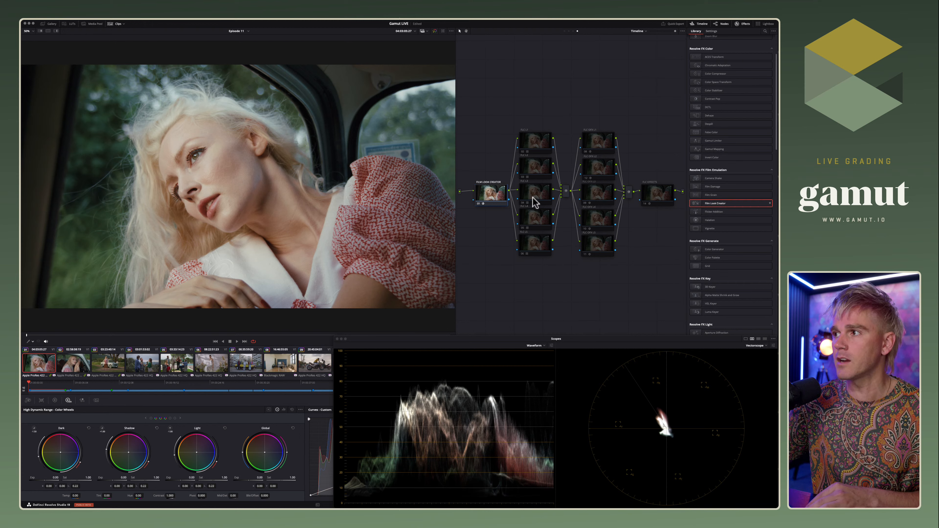
pyautogui.click(493, 192)
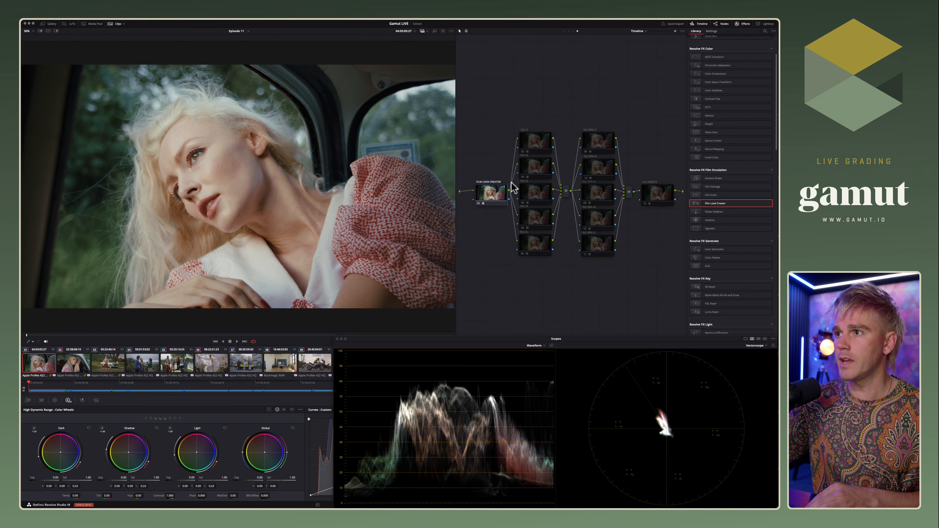
pyautogui.click(711, 31)
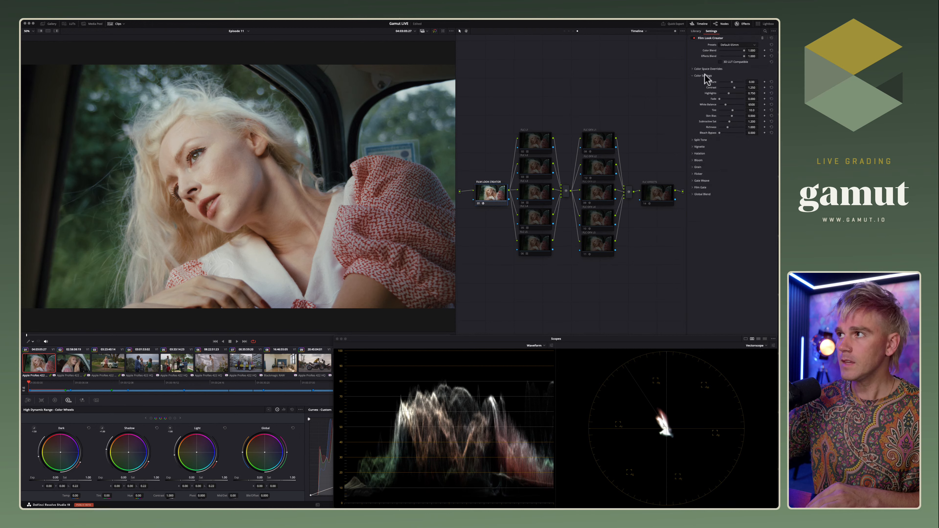
# - Compare the image with the Film Look Creator effect disabled and enabled, leaving the effect on
pyautogui.click(694, 38)
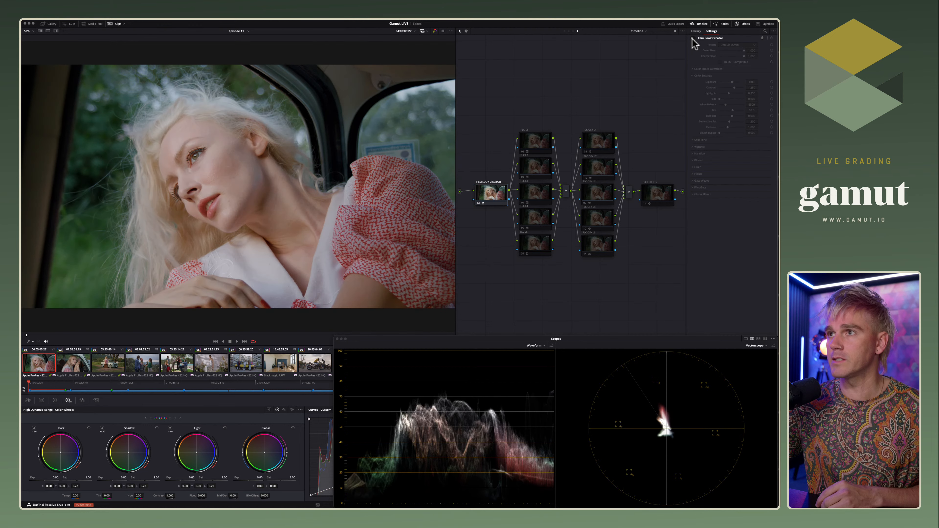
pyautogui.click(693, 38)
pyautogui.click(692, 39)
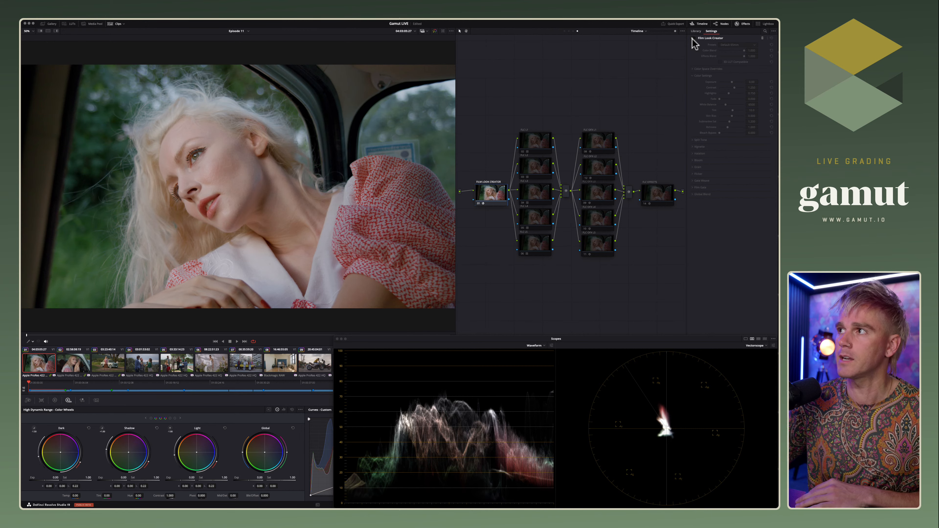
pyautogui.click(693, 38)
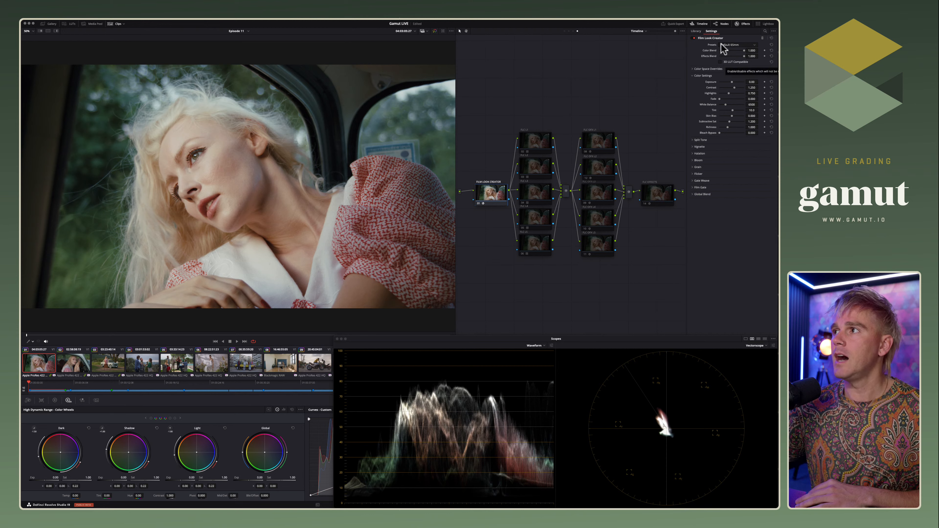
# - Preview the Default 35mm, Cinematic and Bleach Bypass presets of Film Look Creator on the car portrait clip
pyautogui.click(737, 45)
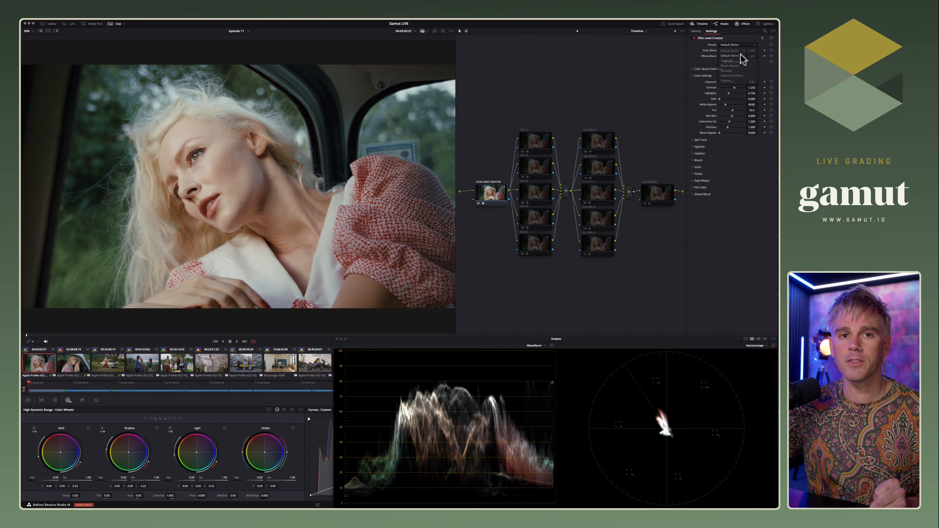
pyautogui.click(740, 55)
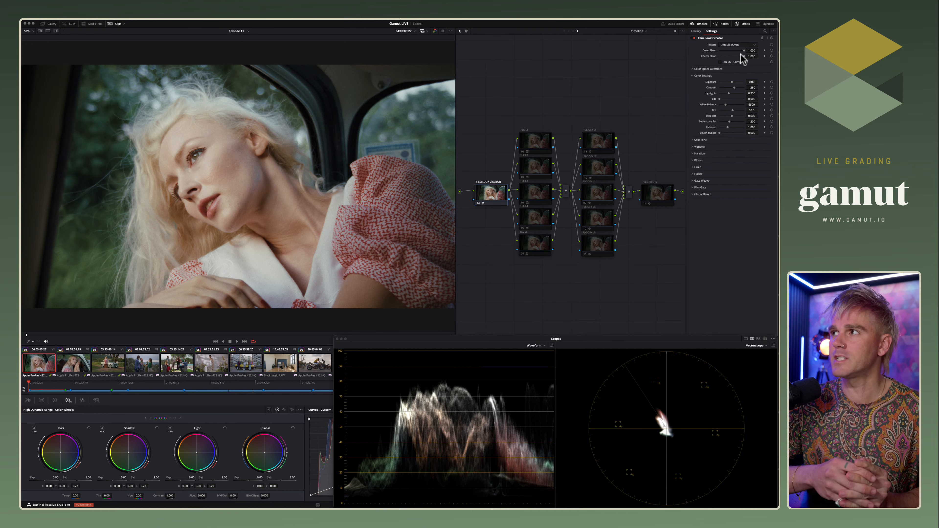
pyautogui.click(741, 45)
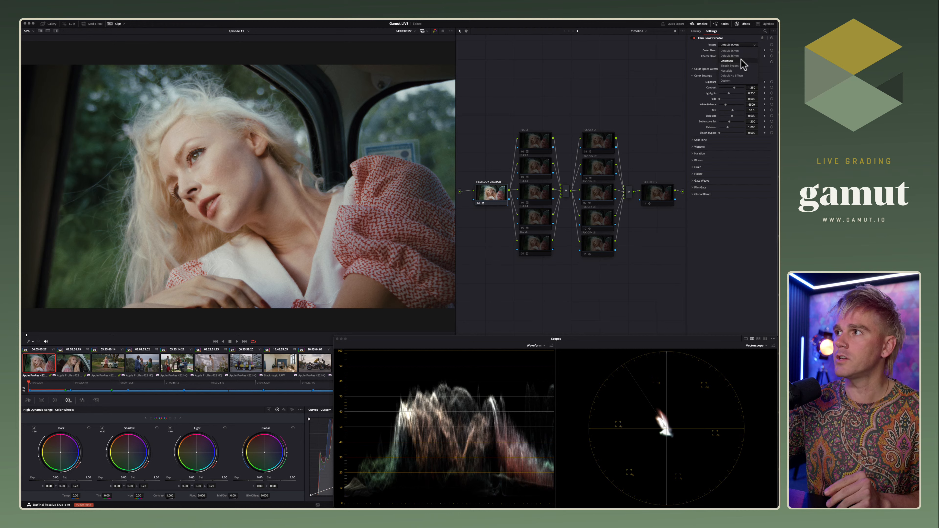
pyautogui.click(727, 60)
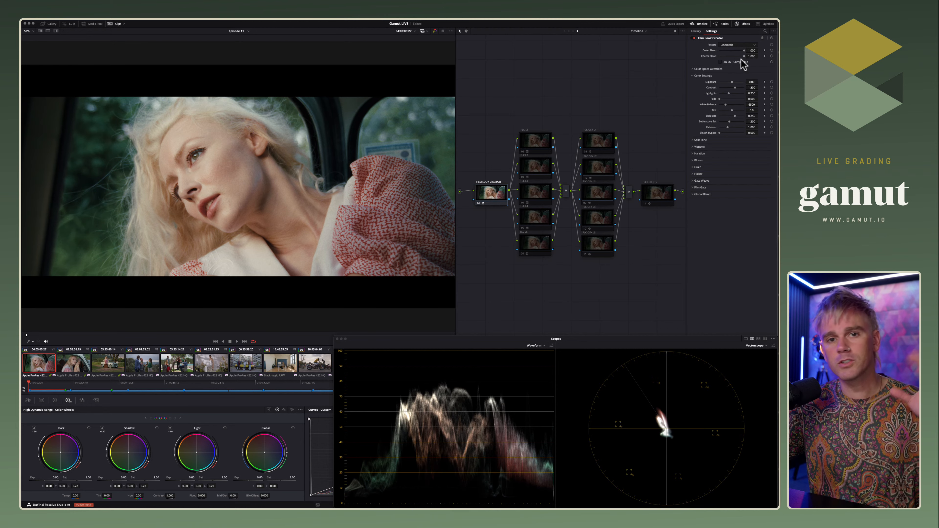
pyautogui.click(743, 46)
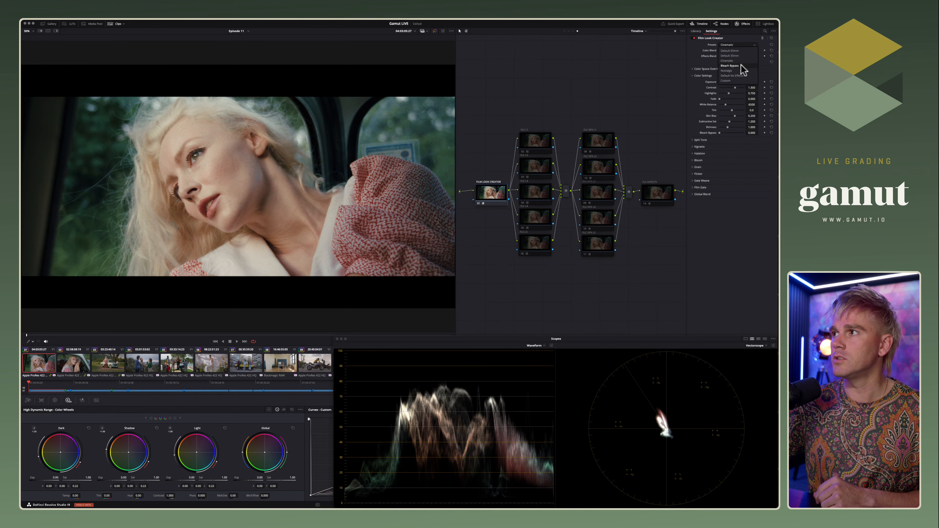
pyautogui.click(730, 66)
# - Preview the Nostalgic, Default No Effects and Custom presets and return to Default 65mm
pyautogui.click(740, 44)
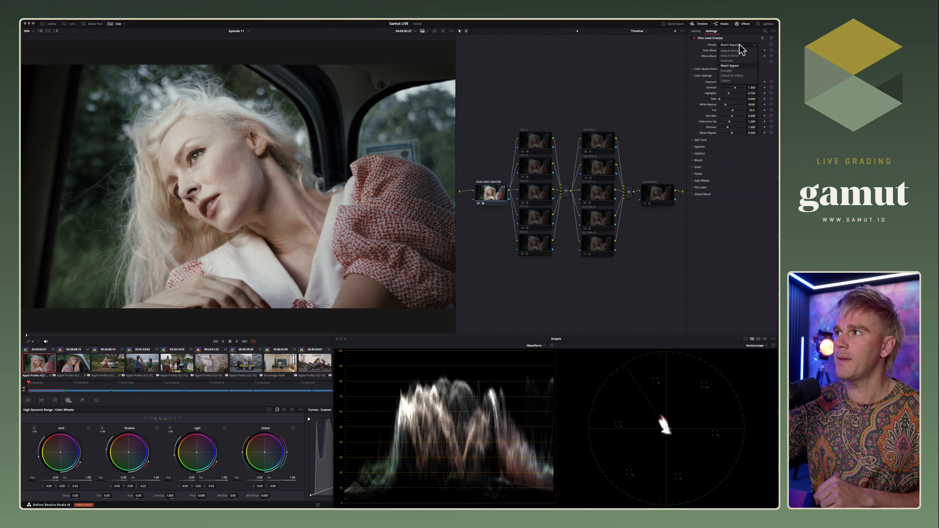
pyautogui.click(736, 70)
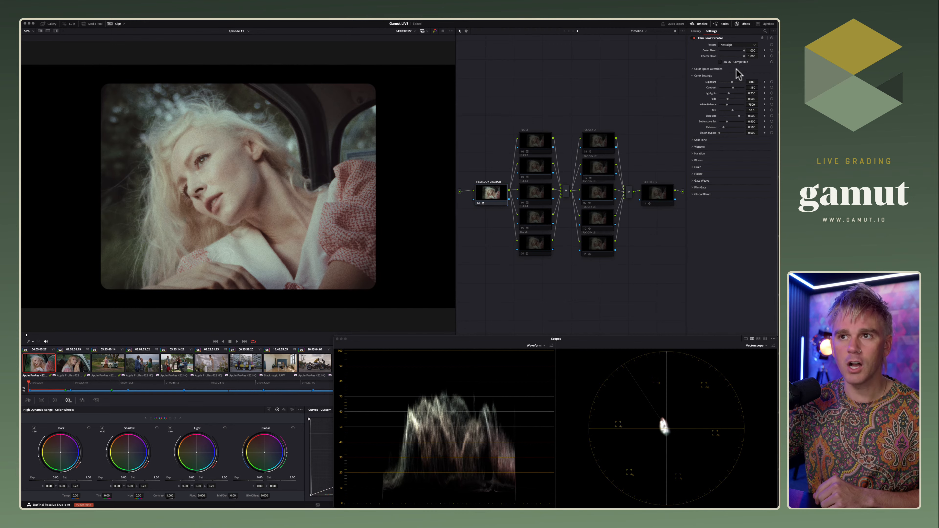
pyautogui.click(739, 45)
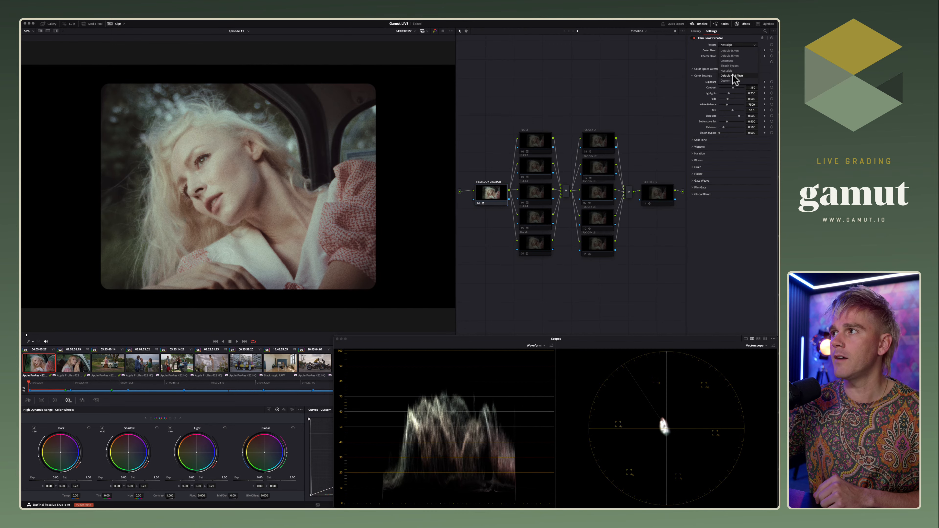
pyautogui.click(735, 76)
pyautogui.click(734, 44)
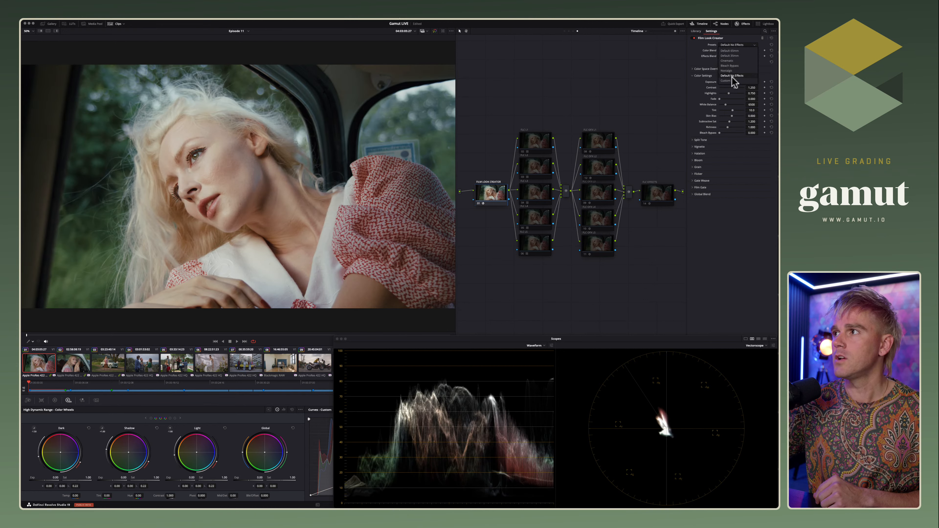
pyautogui.click(730, 80)
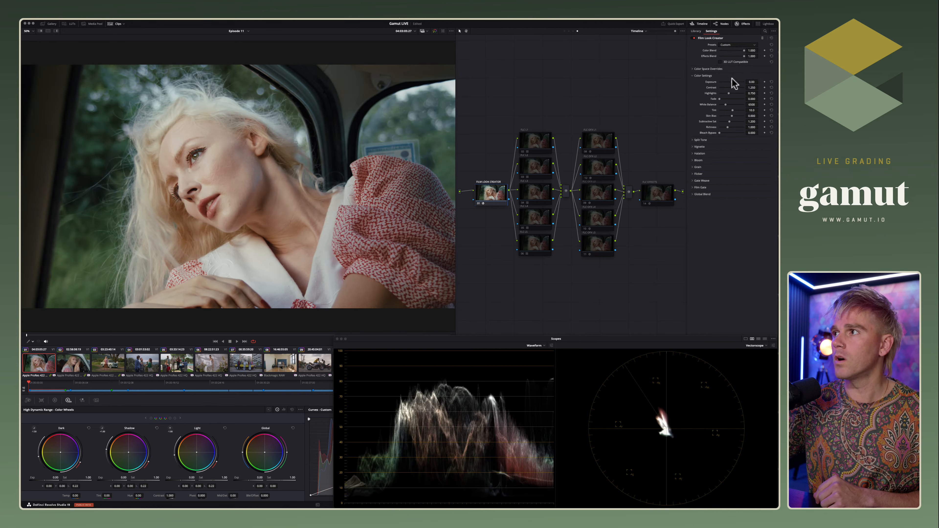
pyautogui.click(734, 45)
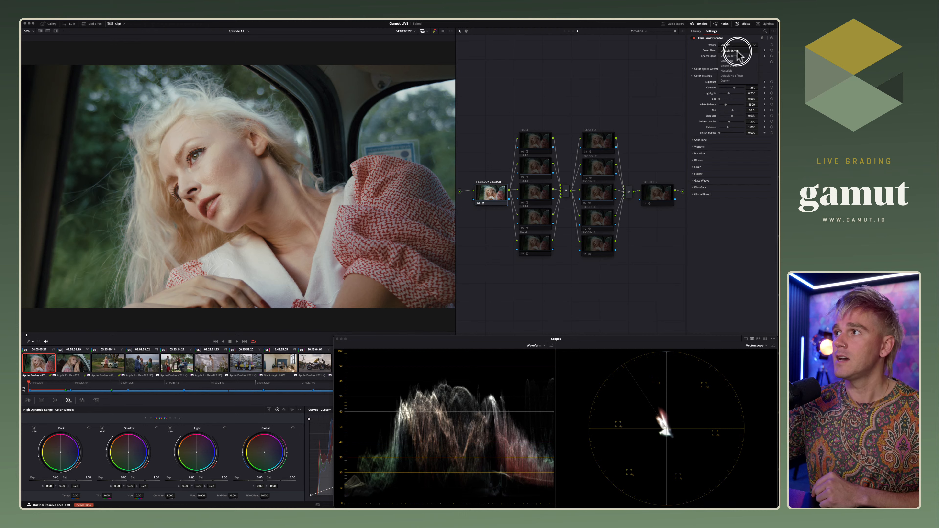
pyautogui.click(739, 55)
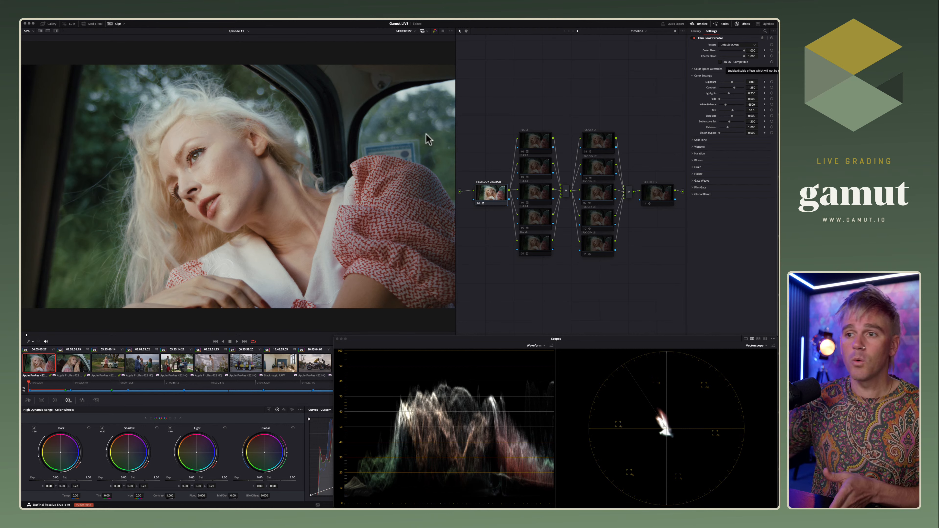
# - Enable 3D LUT Compatible and inspect the Split Tone and Color Space Overrides settings
pyautogui.rightClick(49, 360)
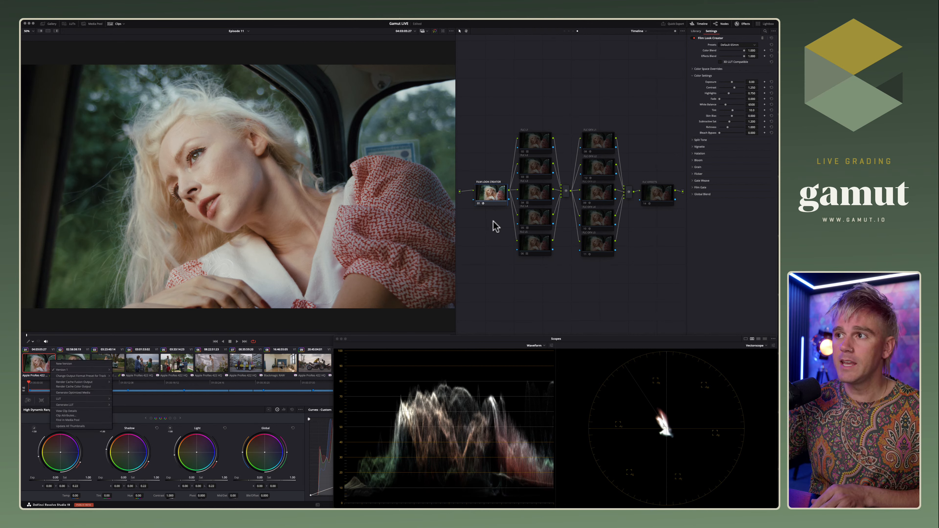
pyautogui.click(502, 232)
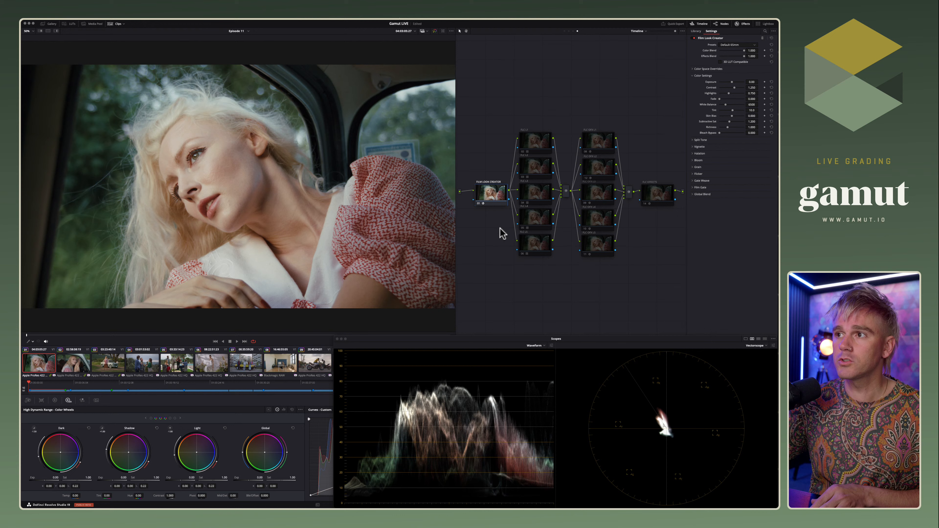
pyautogui.click(719, 62)
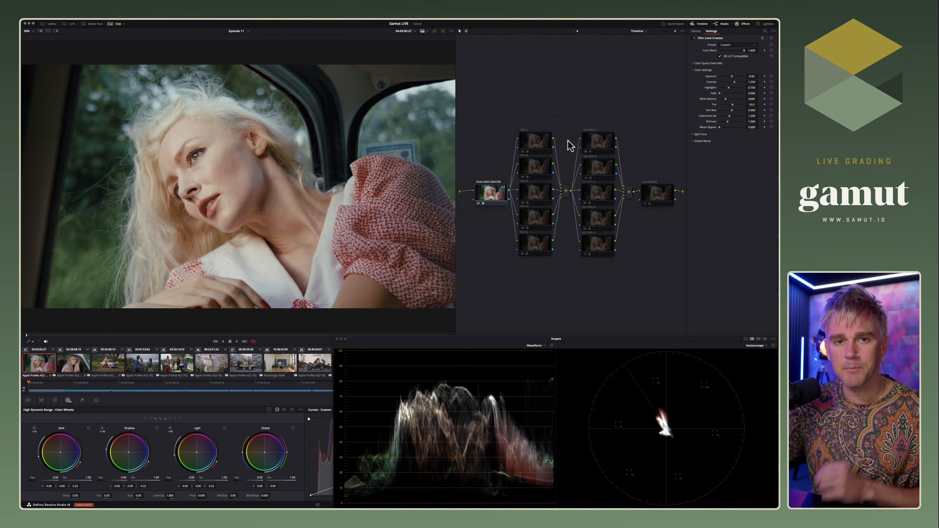
pyautogui.click(695, 135)
pyautogui.click(694, 64)
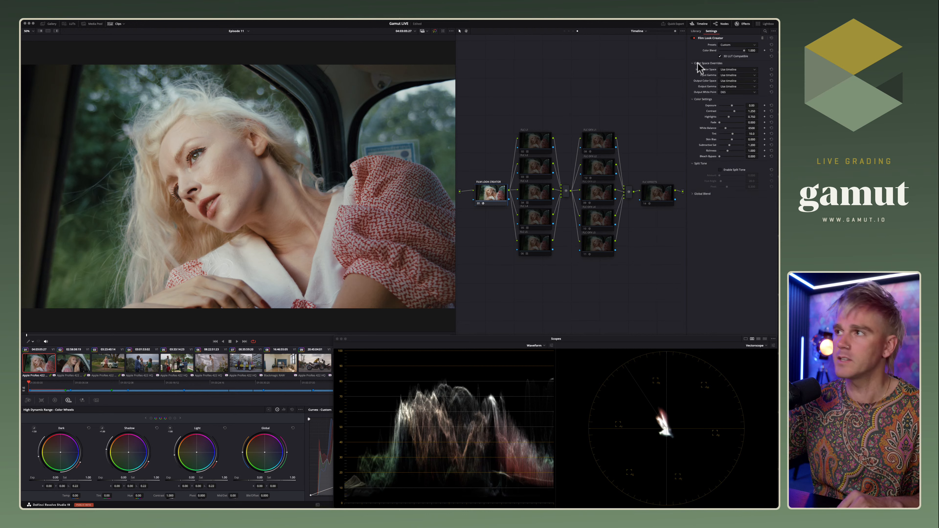
pyautogui.click(694, 63)
# - Disable 3D LUT Compatible and restore the Default 65mm preset
pyautogui.click(737, 55)
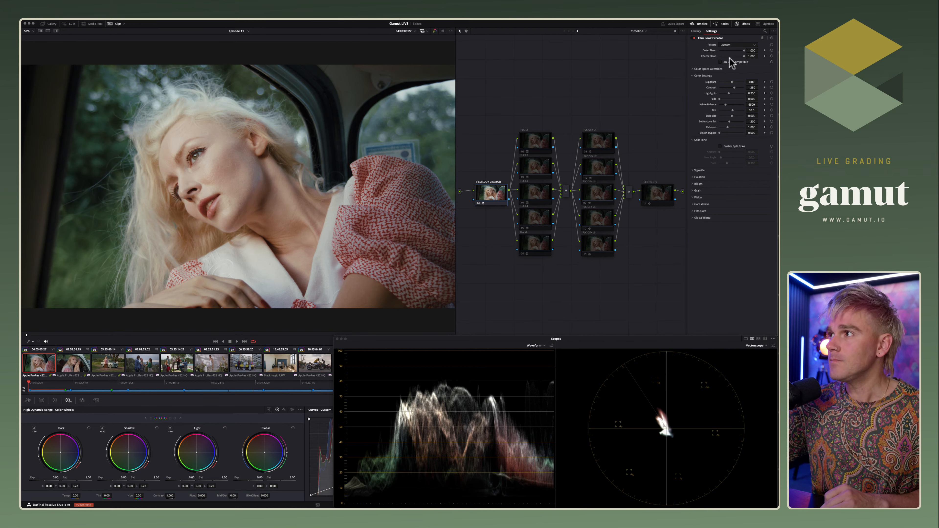
pyautogui.click(723, 46)
pyautogui.click(705, 111)
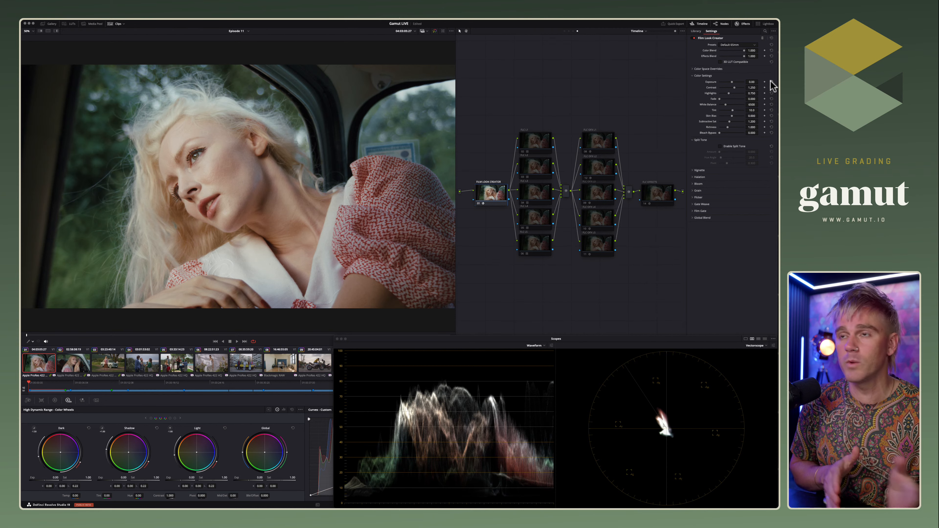
# - Save the project and show the rainbow gradient chart clip with the separate scopes window closed
pyautogui.press('super+s')
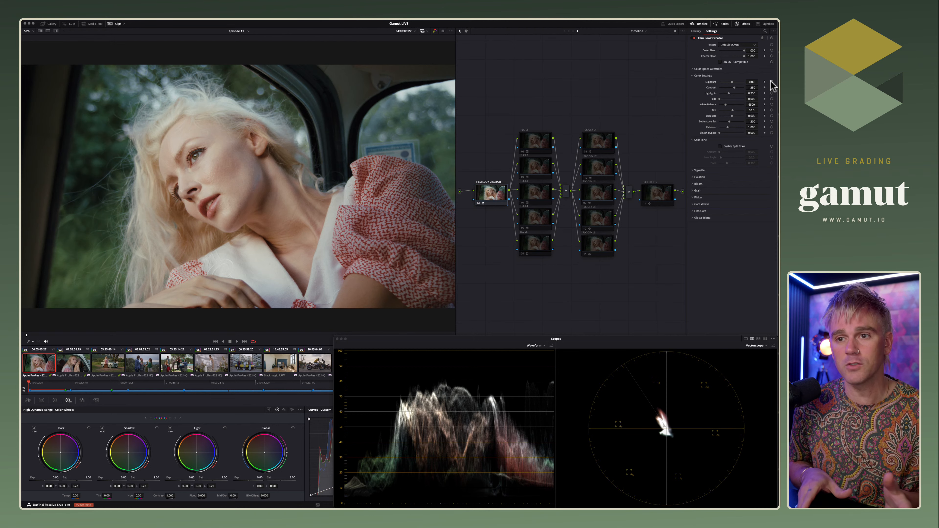
pyautogui.press('super+shift+w')
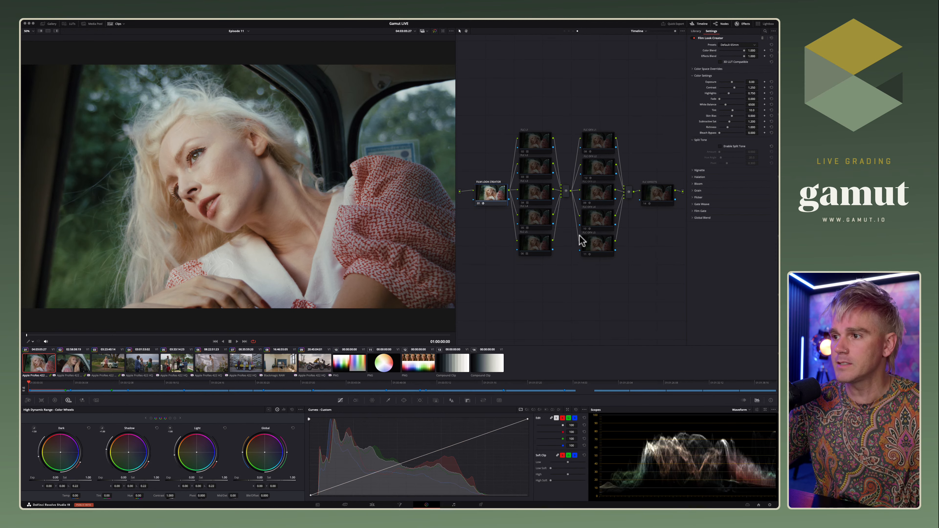
pyautogui.click(353, 365)
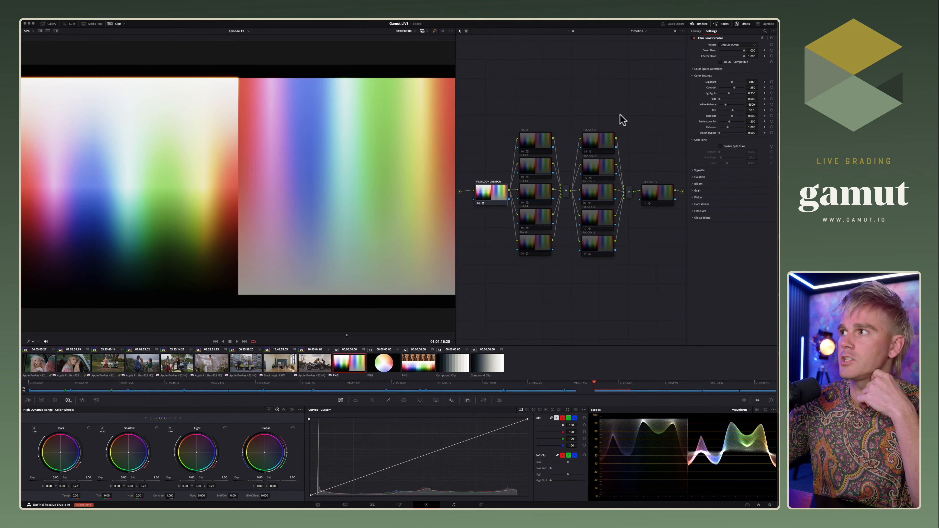
# - Enable 3D LUT Compatible and lower Exposure to about -1.14 on the rainbow gradient chart
pyautogui.click(720, 62)
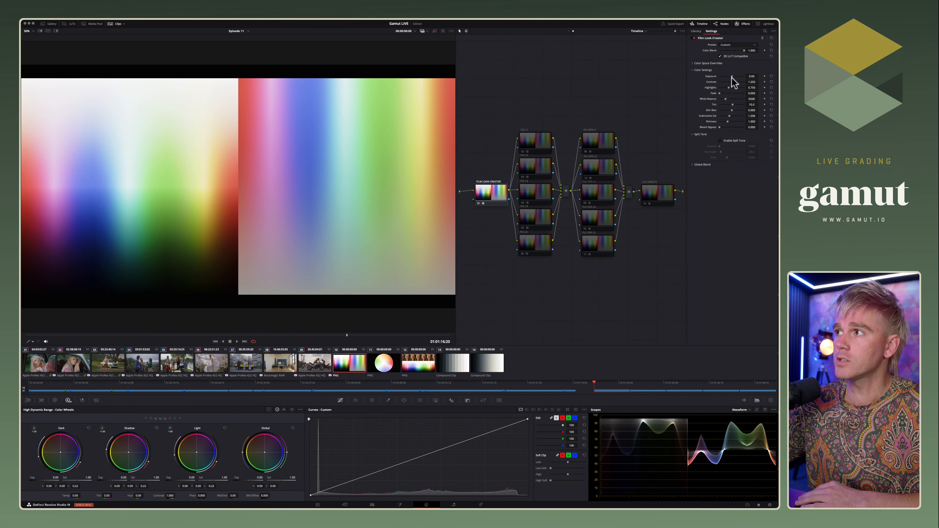
pyautogui.moveTo(731, 78); pyautogui.dragTo(729, 78)
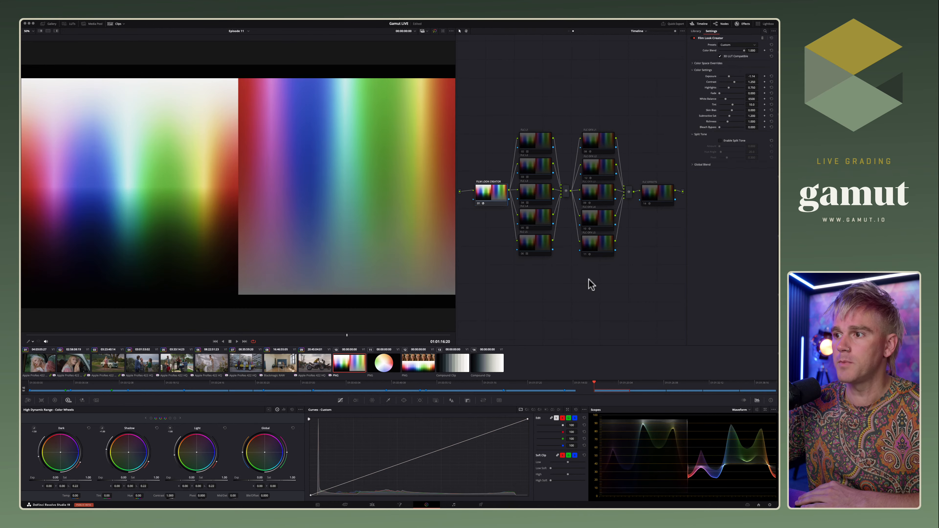
# - Show the grayscale ramp clip with the separate scopes window open and restore the Default 65mm preset
pyautogui.click(497, 366)
pyautogui.press('super+shift+w')
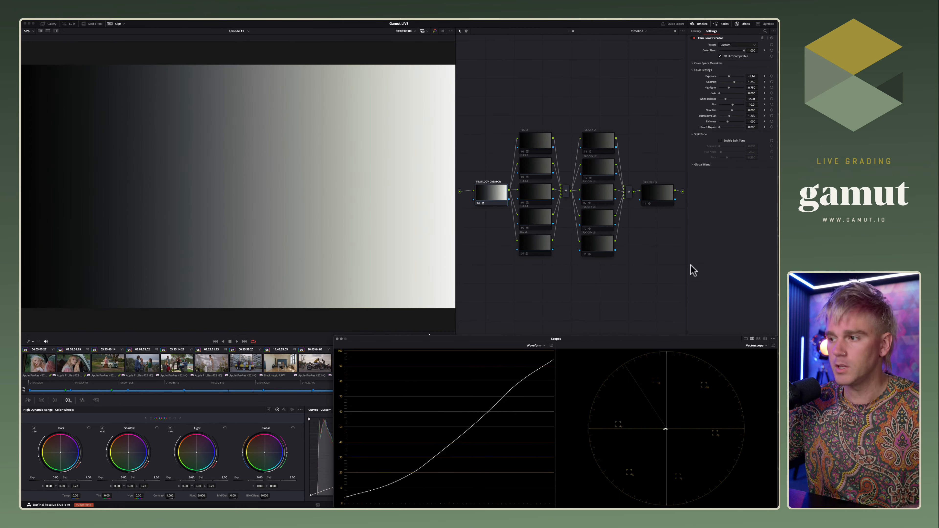
pyautogui.doubleClick(728, 77)
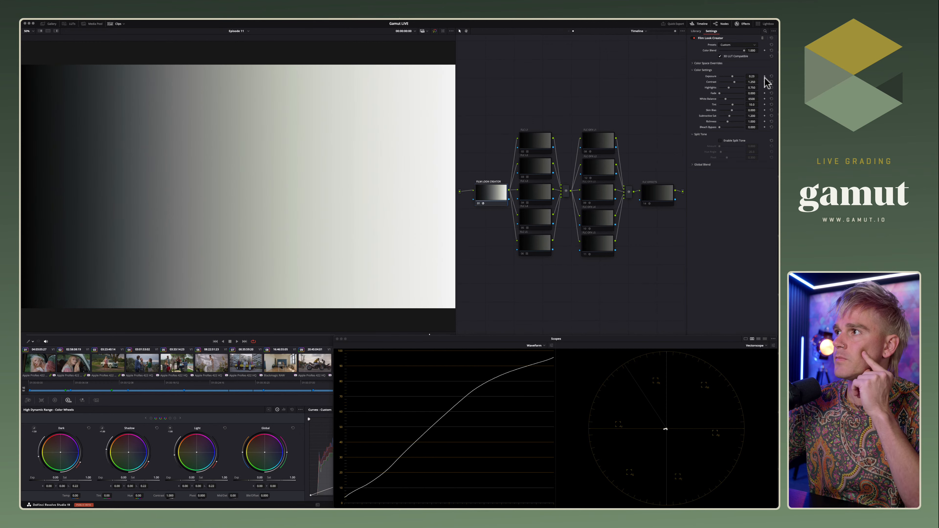
pyautogui.click(771, 44)
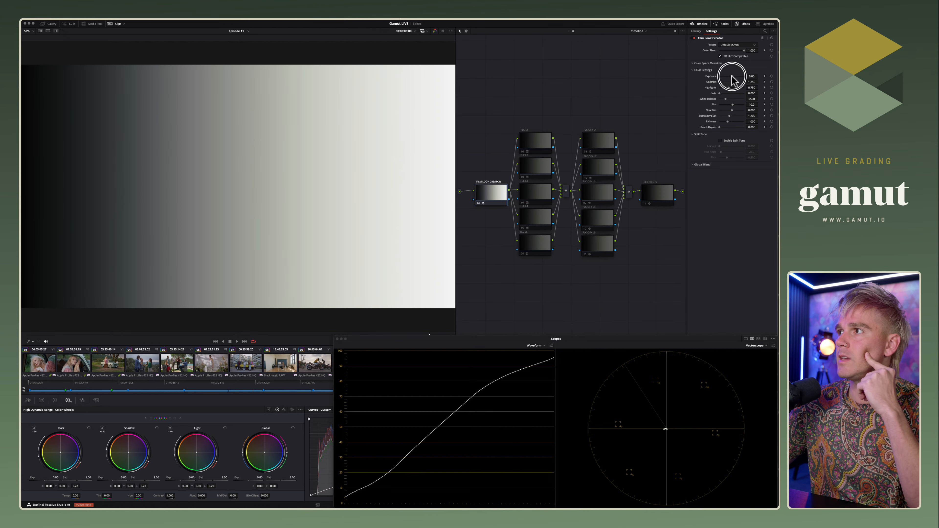
# - Lower Exposure to about -1.3 to examine the ramp's waveform curve and reset Exposure to its default
pyautogui.moveTo(732, 79); pyautogui.dragTo(729, 78)
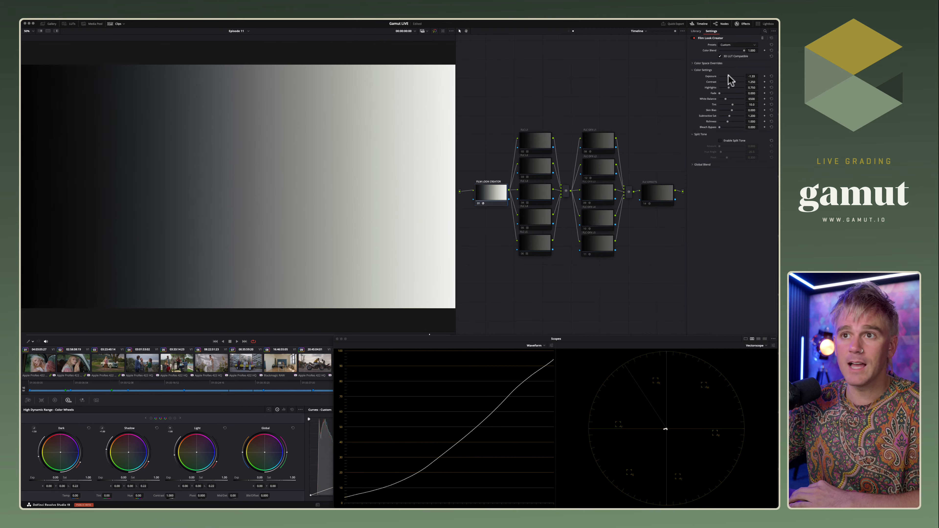
pyautogui.click(770, 76)
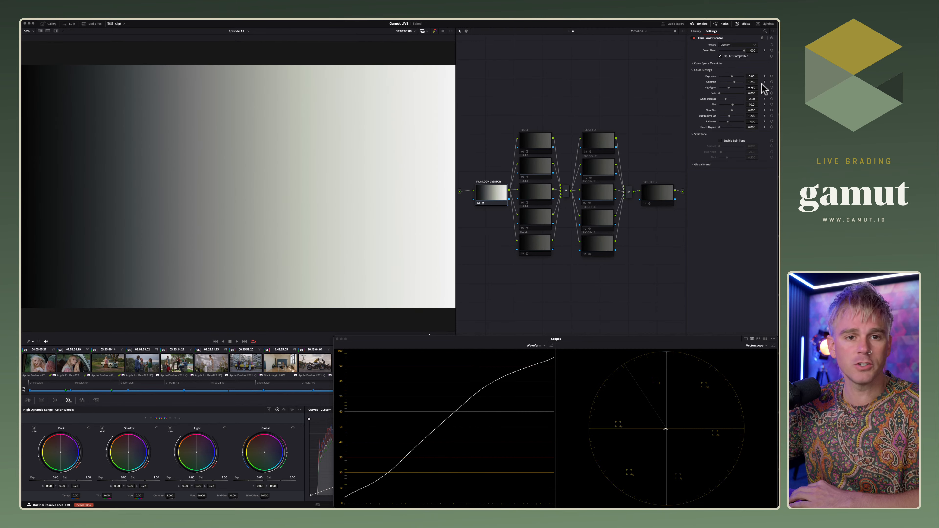
# - Review the Color Space Overrides settings, and raise Contrast to about 1.9 on the grayscale ramp before resetting it
pyautogui.click(694, 64)
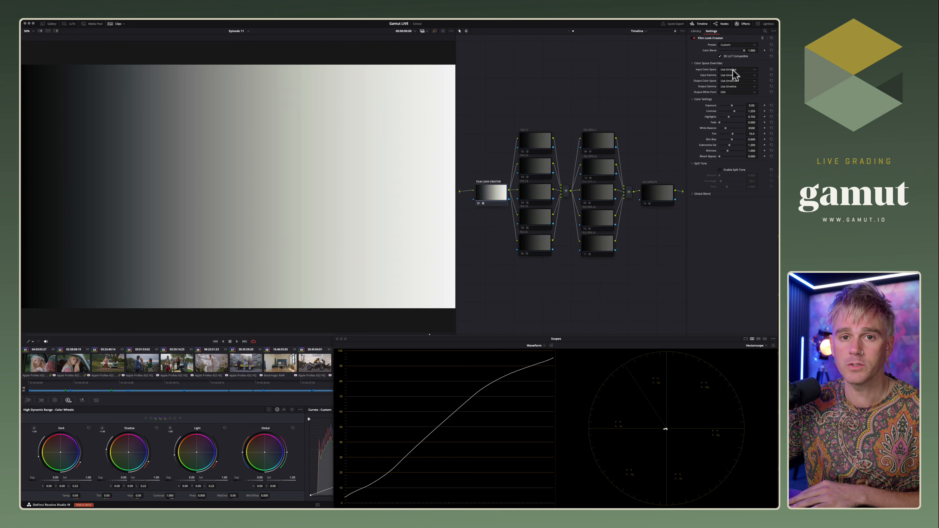
pyautogui.click(696, 64)
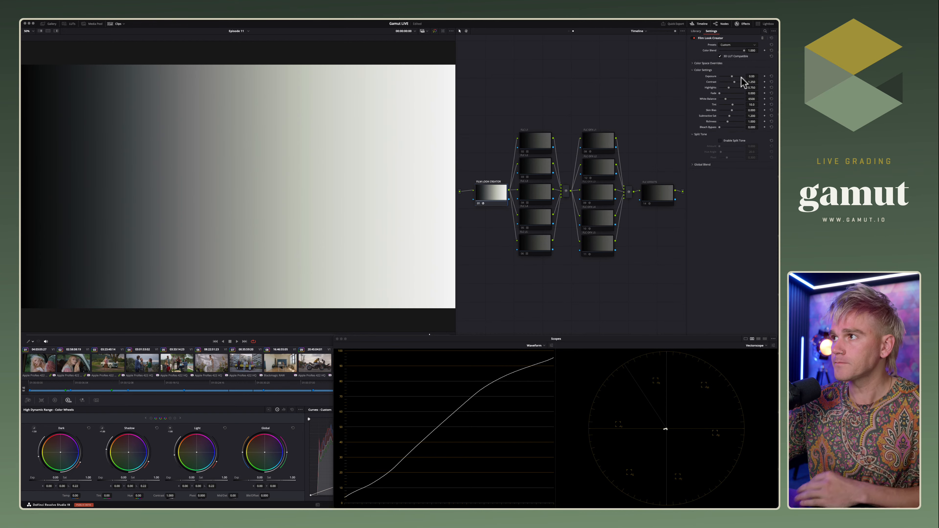
pyautogui.moveTo(735, 81)
pyautogui.mouseDown()
pyautogui.moveTo(719, 84)
pyautogui.moveTo(756, 91)
pyautogui.moveTo(736, 85)
pyautogui.mouseUp()
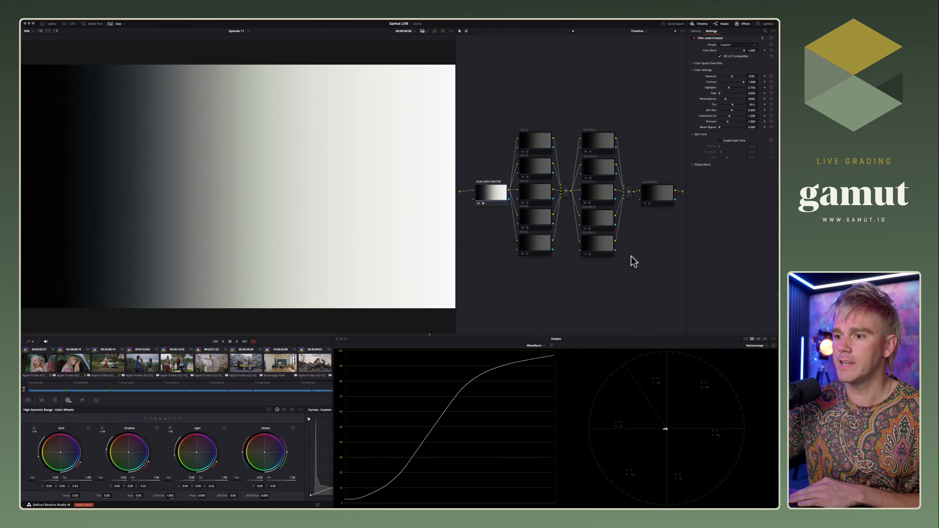
pyautogui.click(771, 82)
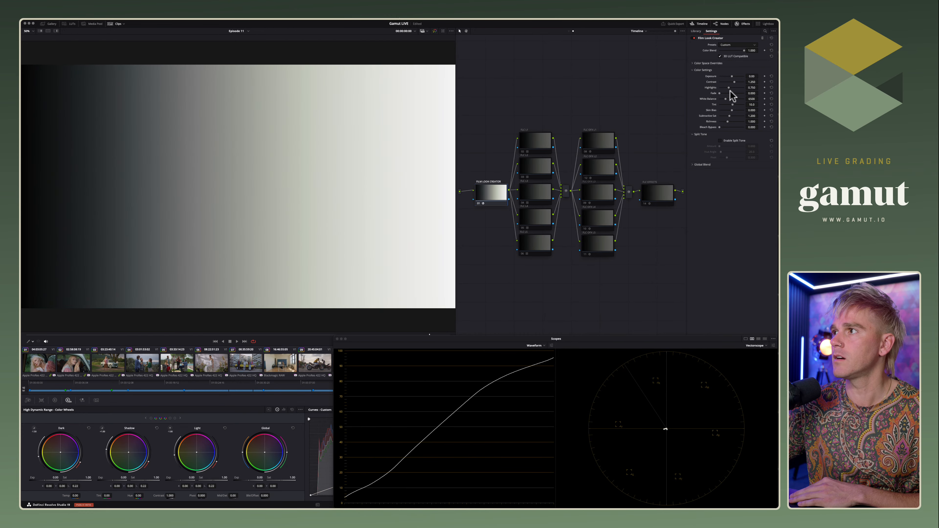
# - Test different Highlights, Fade and Contrast amounts on the grayscale ramp, resetting each to its default
pyautogui.moveTo(728, 87); pyautogui.dragTo(709, 92)
pyautogui.click(771, 87)
pyautogui.click(772, 88)
pyautogui.doubleClick(724, 93)
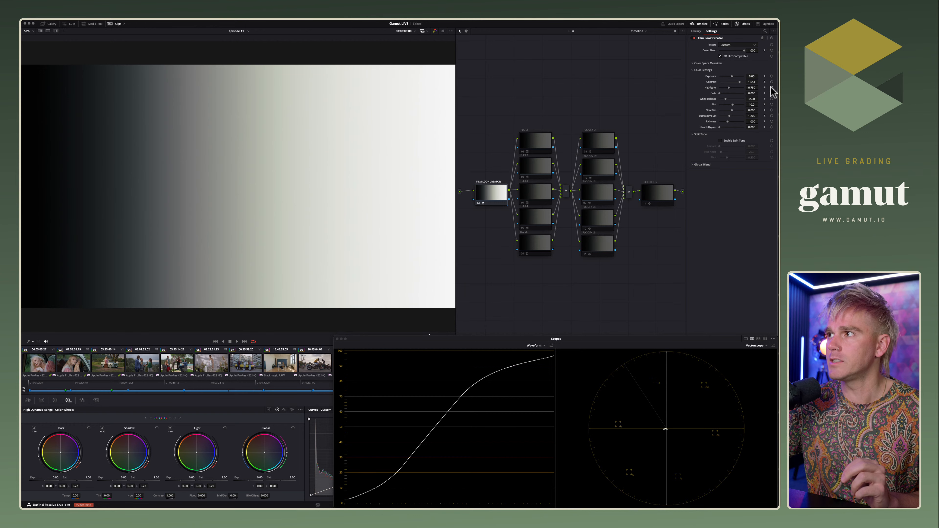
pyautogui.click(772, 82)
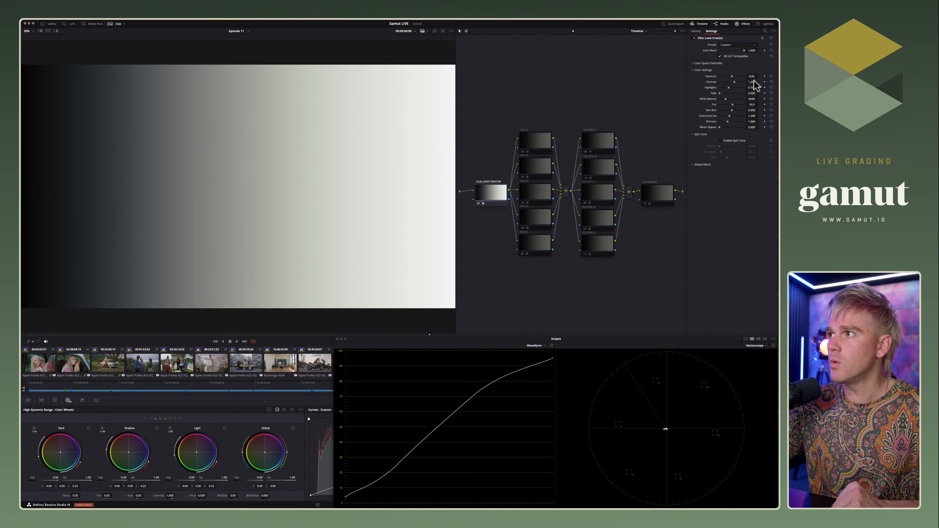
pyautogui.moveTo(720, 93)
pyautogui.mouseDown()
pyautogui.moveTo(738, 96)
pyautogui.moveTo(713, 98)
pyautogui.mouseUp()
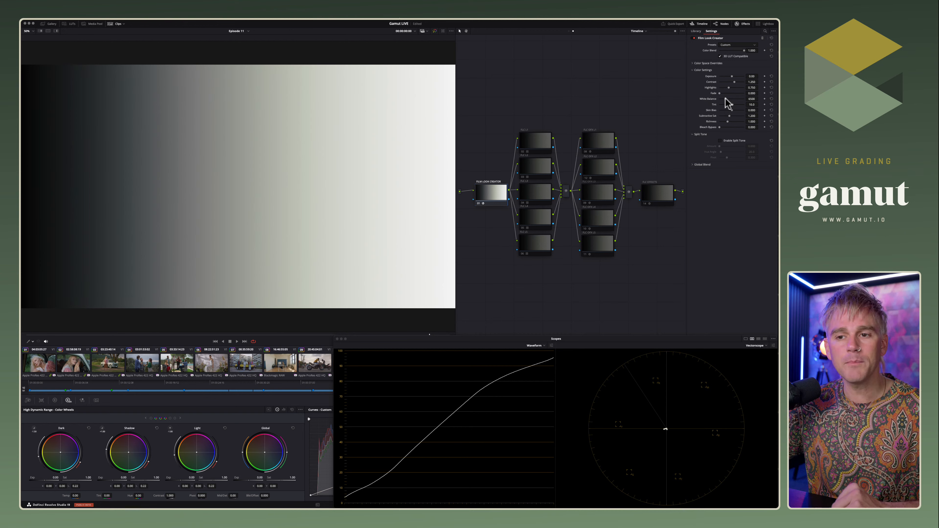
# - Test warmer White Balance values on the ramp and on the first clip of the woman in the car, resetting White Balance
pyautogui.moveTo(725, 99); pyautogui.dragTo(732, 99)
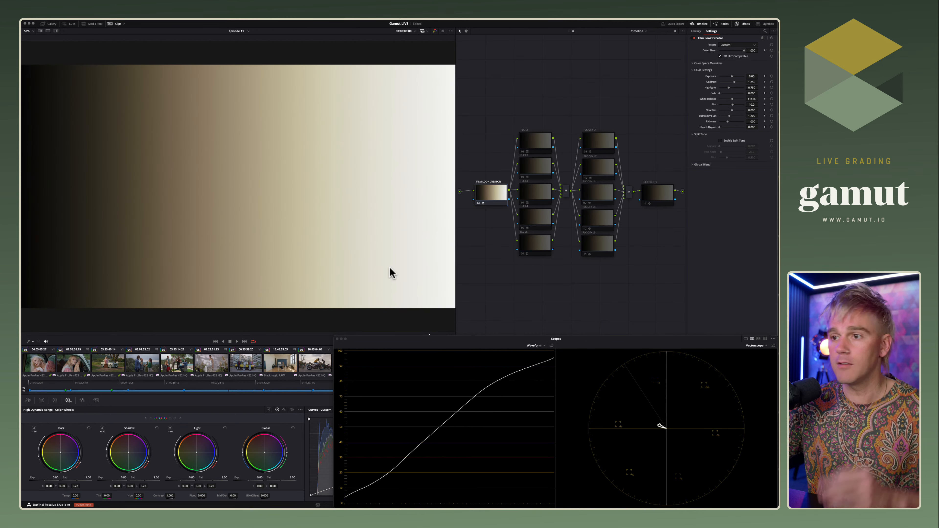
pyautogui.click(39, 373)
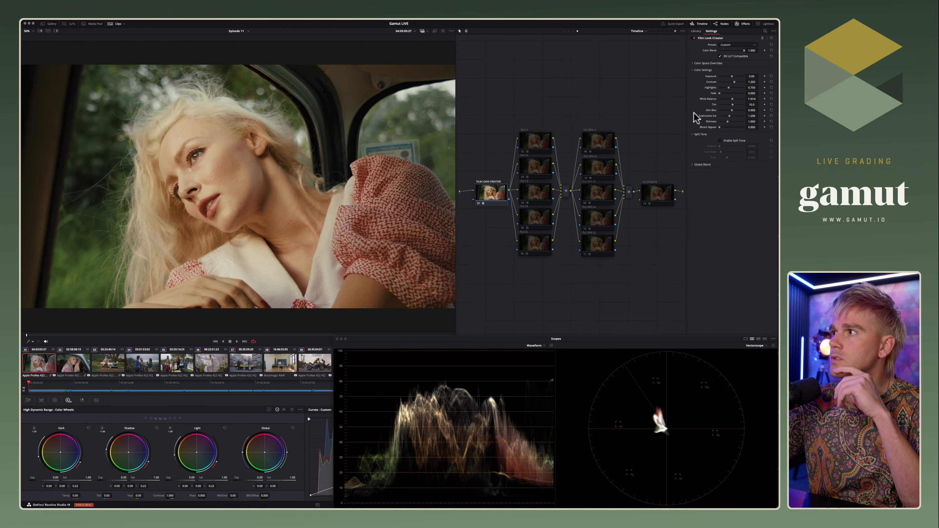
pyautogui.click(771, 98)
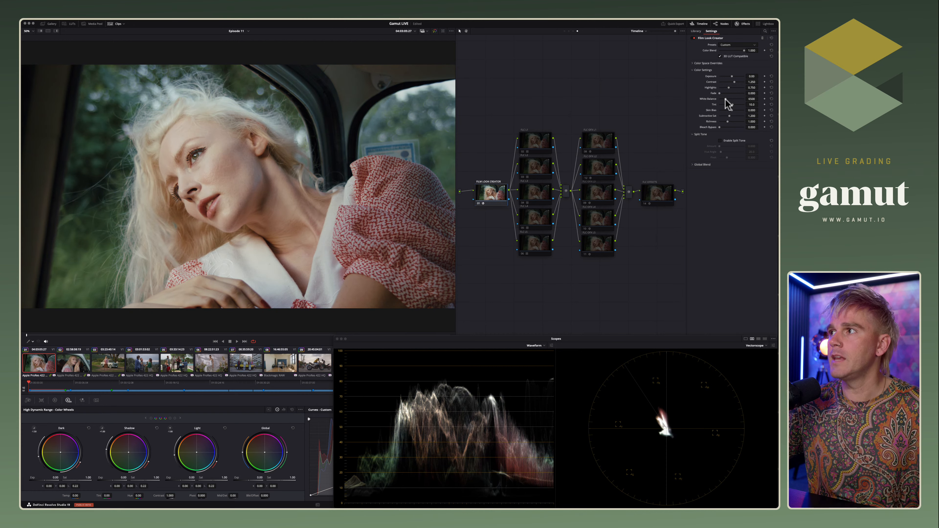
pyautogui.moveTo(725, 99); pyautogui.dragTo(726, 100)
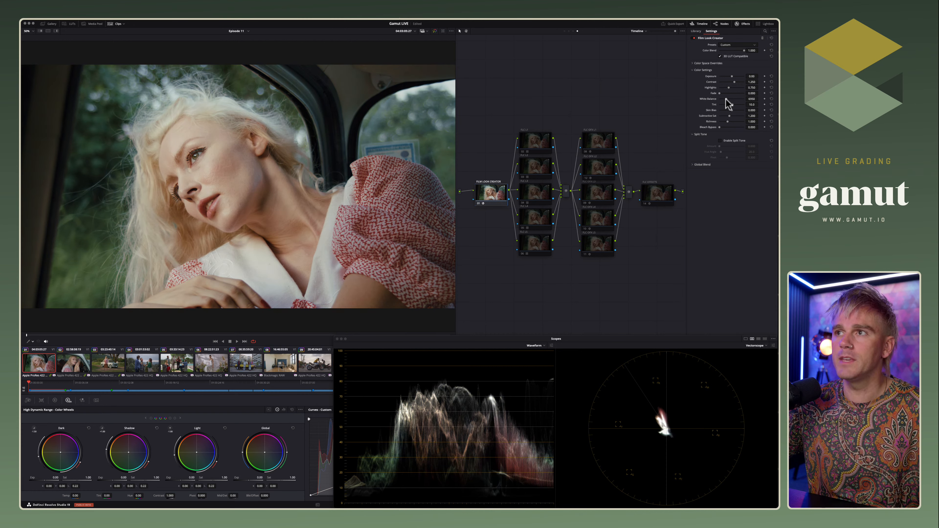
pyautogui.click(771, 98)
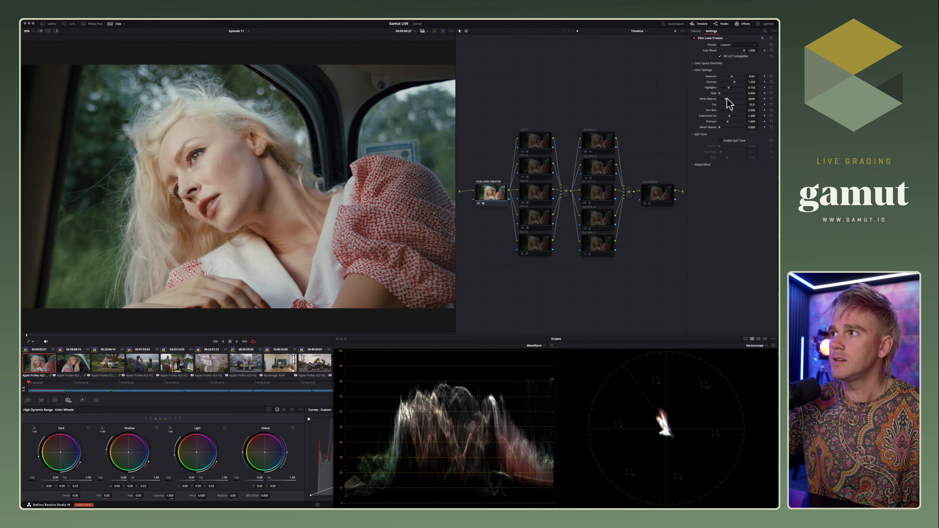
pyautogui.moveTo(726, 99); pyautogui.dragTo(734, 99)
pyautogui.click(771, 99)
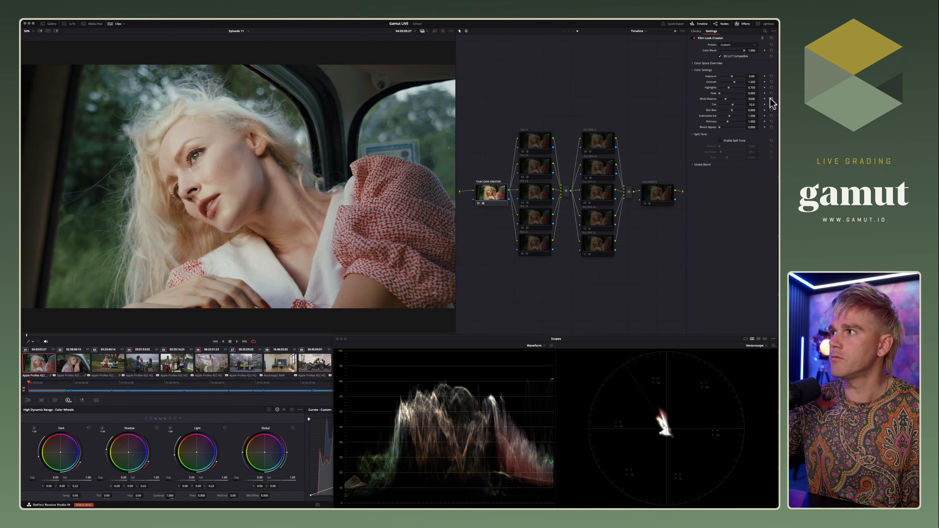
# - Show the Primaries color wheels and compare a warmer Temp with a raised film look White Balance on the portrait, resetting both
pyautogui.click(52, 401)
pyautogui.click(91, 418)
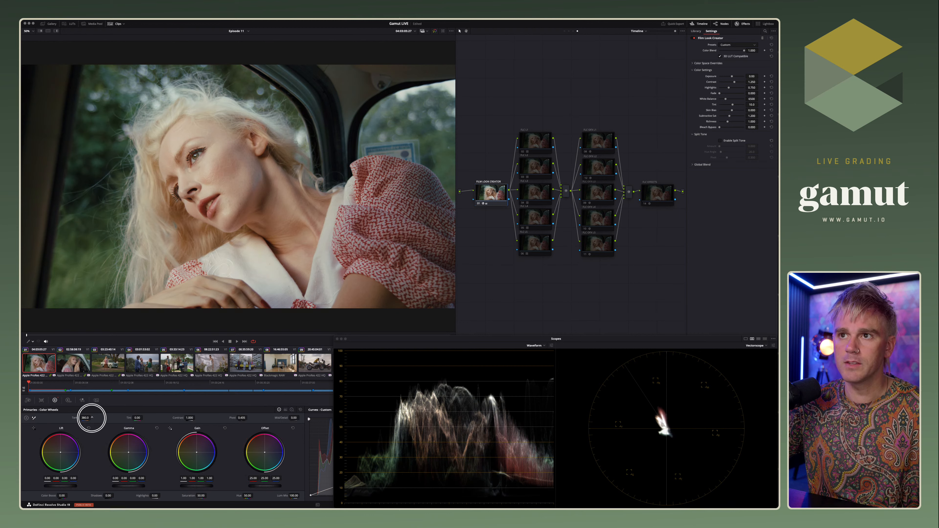
pyautogui.moveTo(91, 418)
pyautogui.mouseDown()
pyautogui.moveTo(122, 419)
pyautogui.moveTo(83, 417)
pyautogui.mouseUp()
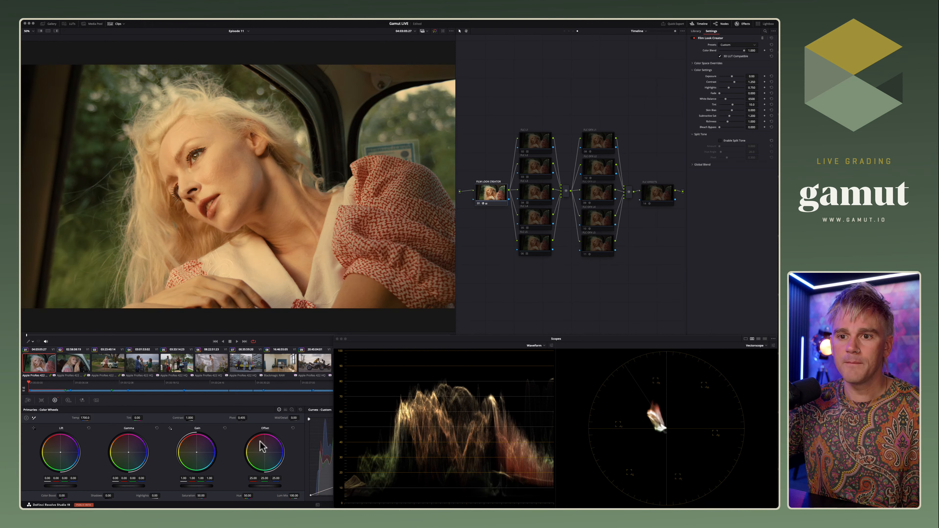
pyautogui.click(301, 410)
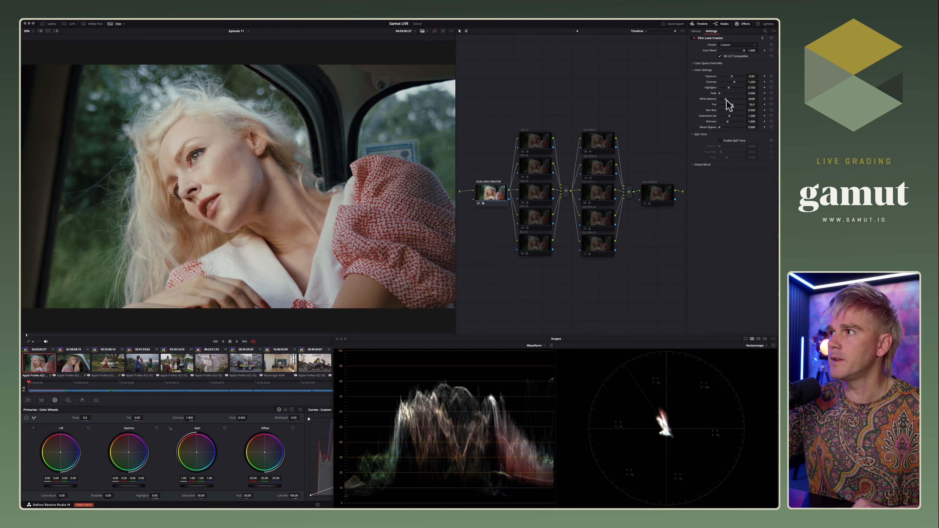
pyautogui.moveTo(727, 99); pyautogui.dragTo(742, 98)
pyautogui.click(771, 99)
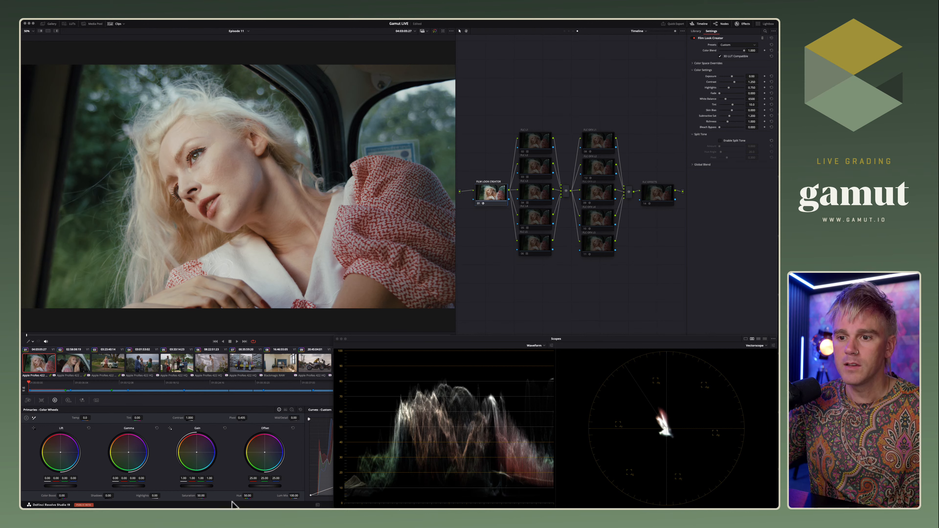
# - Raise and reset the primaries Saturation on the portrait for comparison, and raise the film look's Subtractive Sat to about 1.87
pyautogui.moveTo(204, 496)
pyautogui.mouseDown()
pyautogui.moveTo(260, 493)
pyautogui.moveTo(228, 494)
pyautogui.mouseUp()
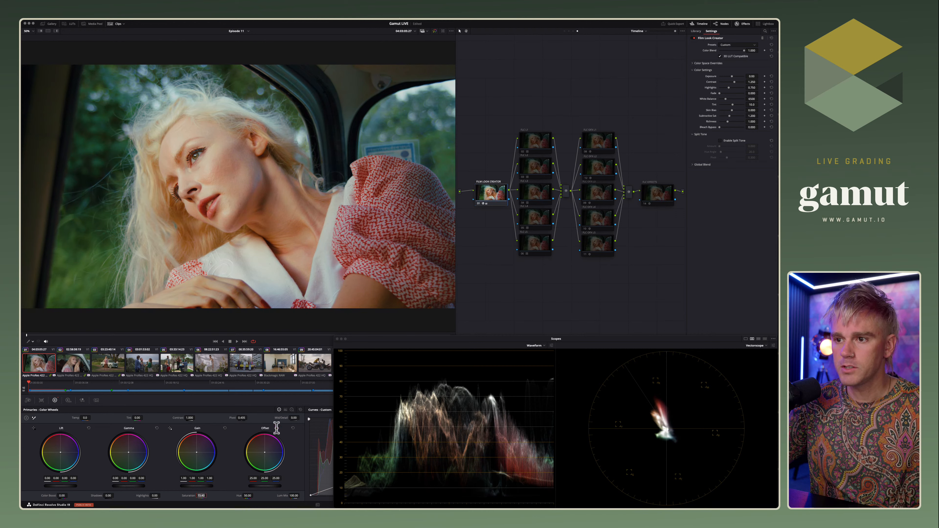
pyautogui.click(301, 409)
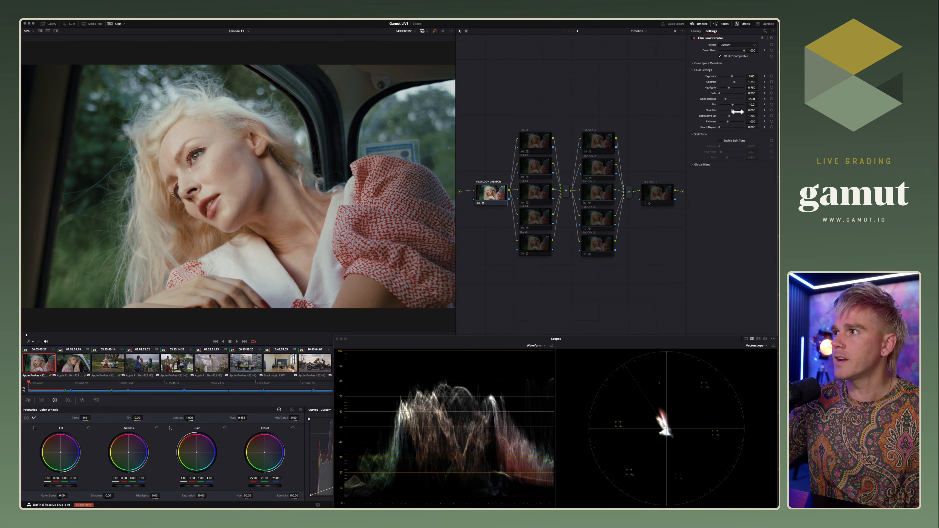
pyautogui.moveTo(728, 116); pyautogui.dragTo(737, 121)
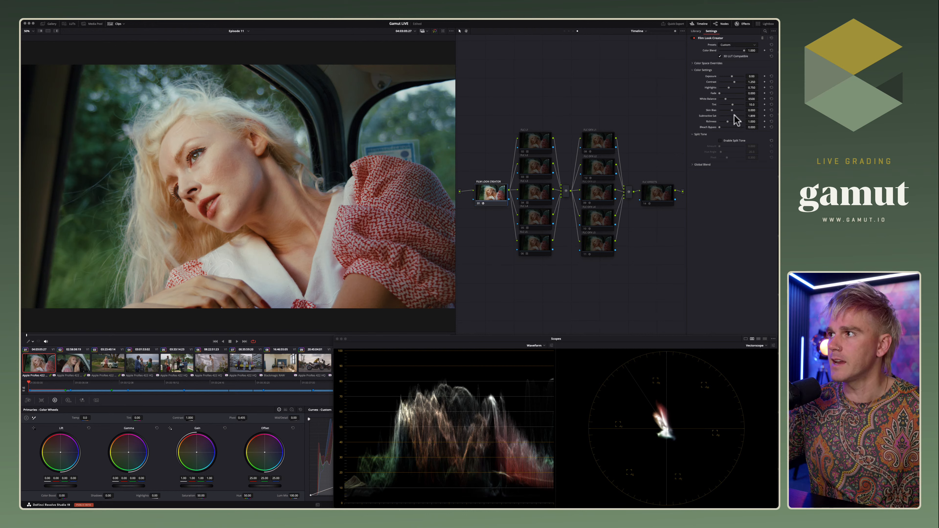
pyautogui.moveTo(735, 116); pyautogui.dragTo(735, 115)
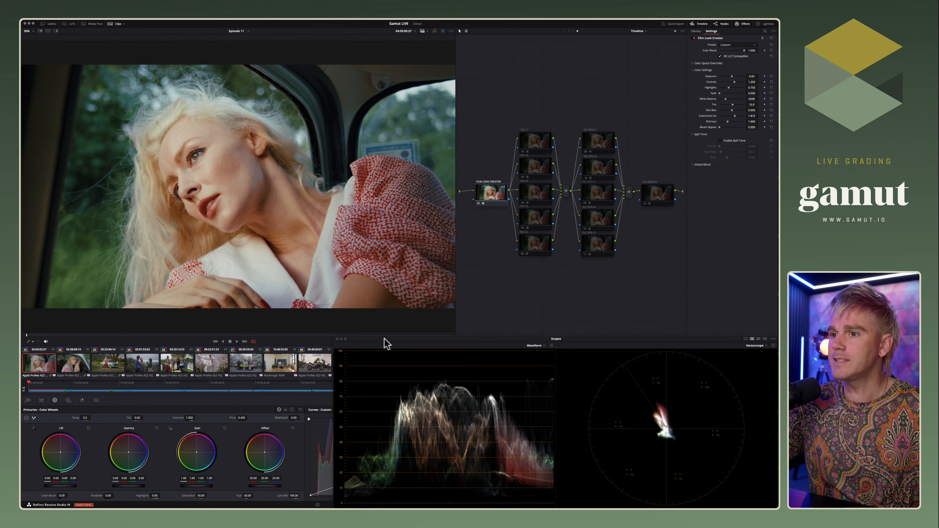
# - Show the rainbow gradient chart clip with the separate scopes window closed and restore the Default 65mm preset
pyautogui.press('super+shift+w')
pyautogui.click(419, 369)
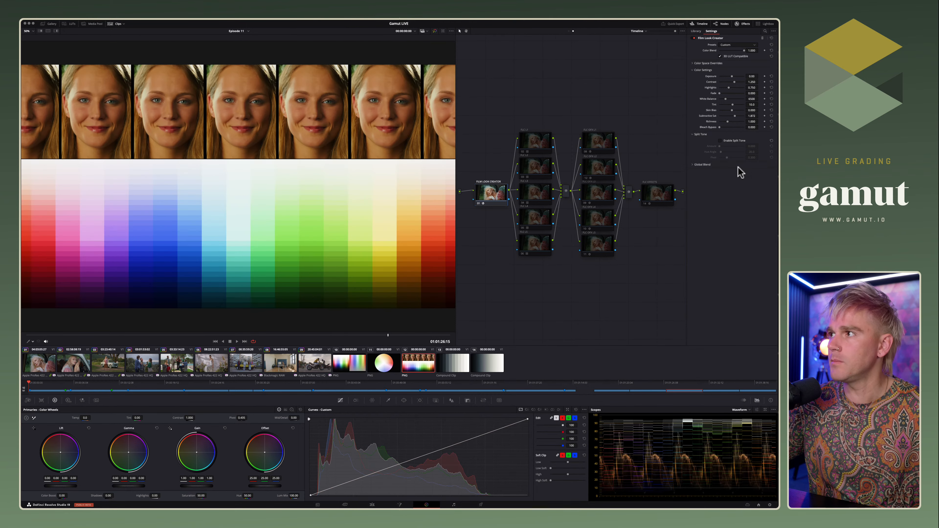
pyautogui.press('super+shift+w')
pyautogui.press('super+shift+w')
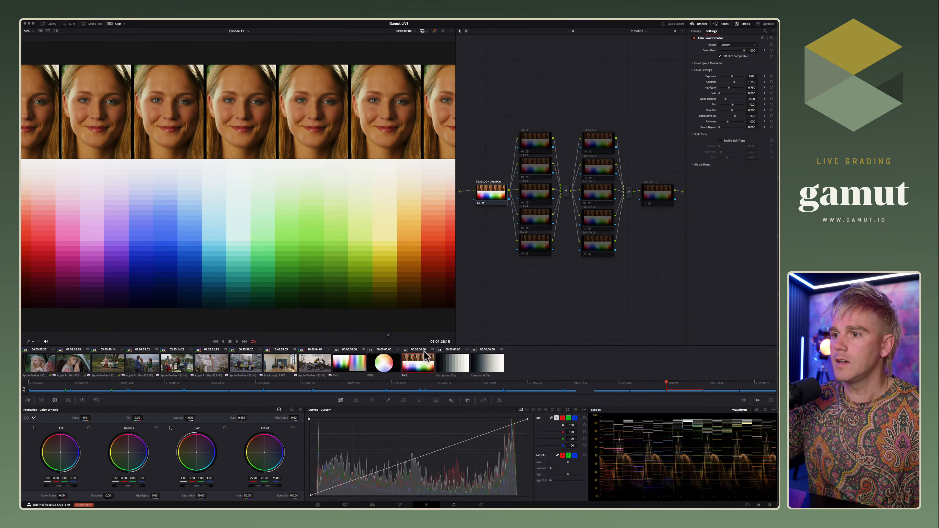
pyautogui.click(360, 367)
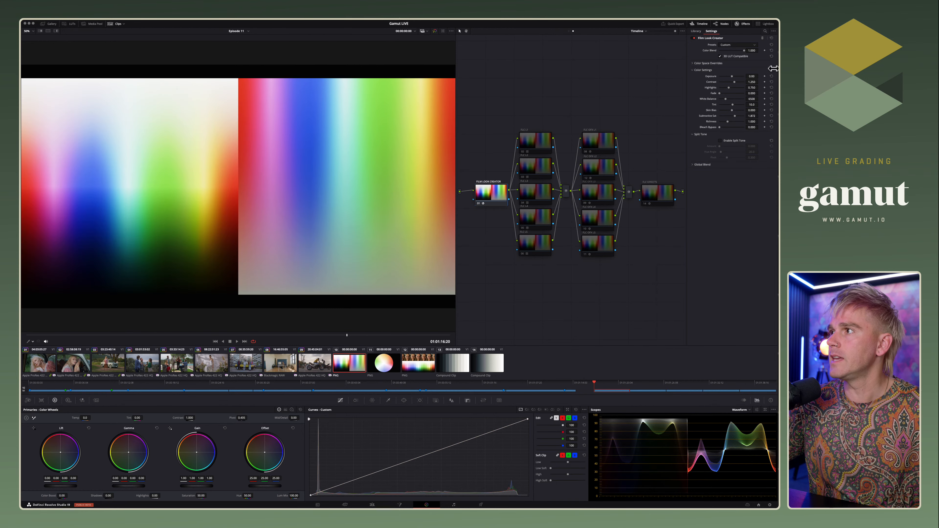
pyautogui.click(771, 45)
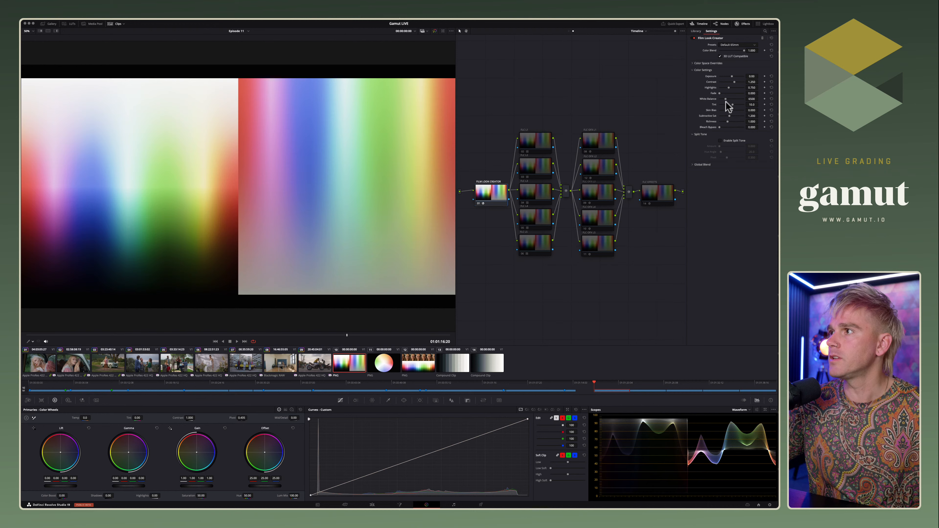
# - Test an extremely low White Balance and a Tint of -100 on the rainbow gradient chart, resetting both to their defaults
pyautogui.moveTo(725, 99)
pyautogui.mouseDown()
pyautogui.moveTo(748, 98)
pyautogui.moveTo(694, 100)
pyautogui.moveTo(721, 99)
pyautogui.mouseUp()
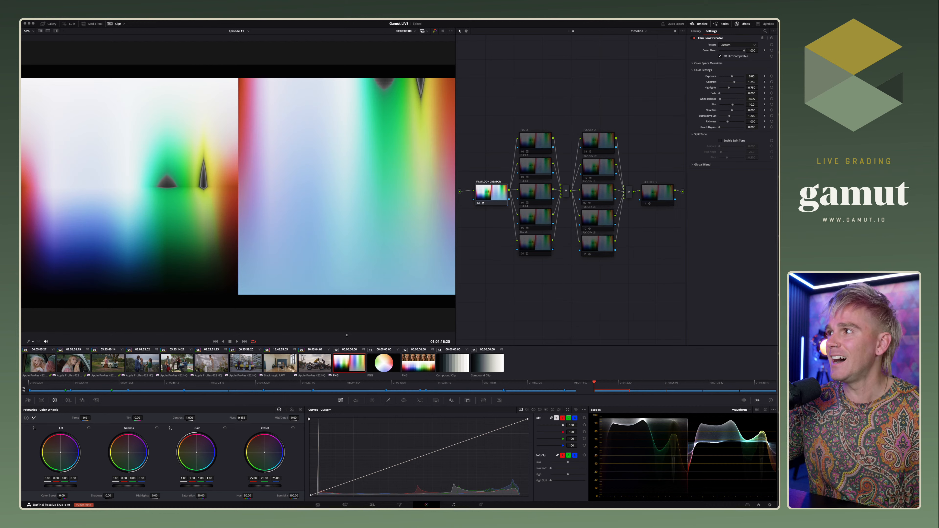
pyautogui.moveTo(732, 99); pyautogui.dragTo(711, 105)
pyautogui.click(772, 99)
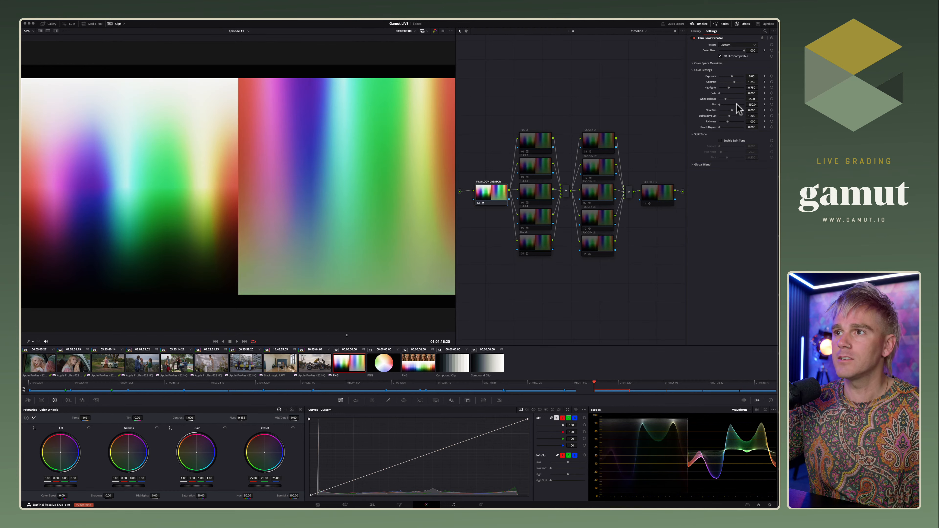
pyautogui.click(772, 105)
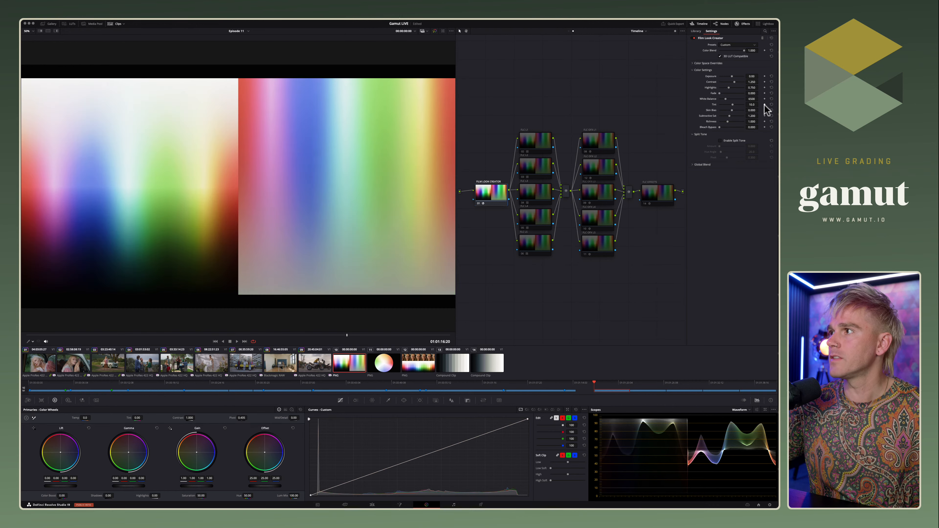
# - Raise Skin Bias to about 0.98 on the rainbow gradient chart and examine its effect with the separate scopes window open
pyautogui.moveTo(732, 109)
pyautogui.mouseDown()
pyautogui.moveTo(721, 111)
pyautogui.moveTo(745, 109)
pyautogui.mouseUp()
pyautogui.press('super+shift+w')
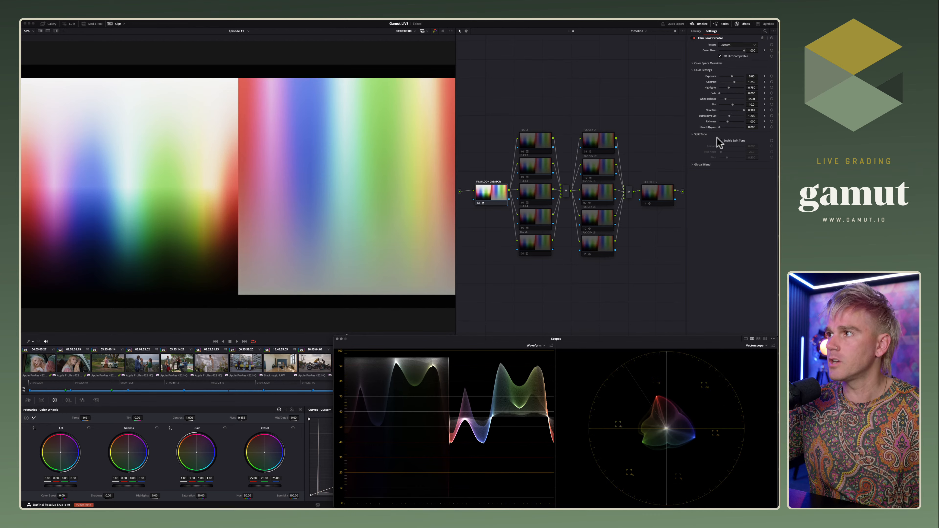
pyautogui.moveTo(741, 111); pyautogui.dragTo(765, 120)
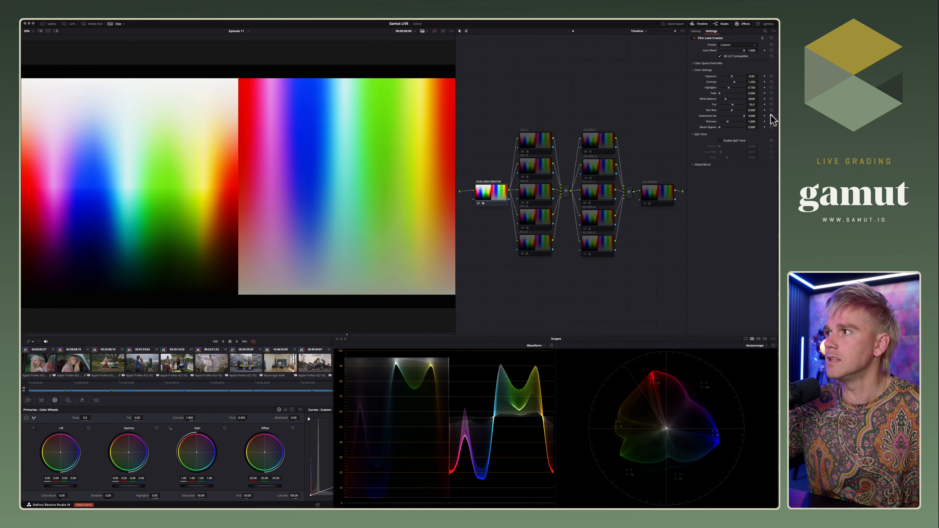
# - Test Subtractive Sat, Richness and Bleach Bypass amounts on the rainbow gradient chart, resetting each to its default
pyautogui.click(771, 116)
pyautogui.moveTo(727, 122)
pyautogui.mouseDown()
pyautogui.moveTo(742, 116)
pyautogui.moveTo(726, 122)
pyautogui.mouseUp()
pyautogui.click(772, 121)
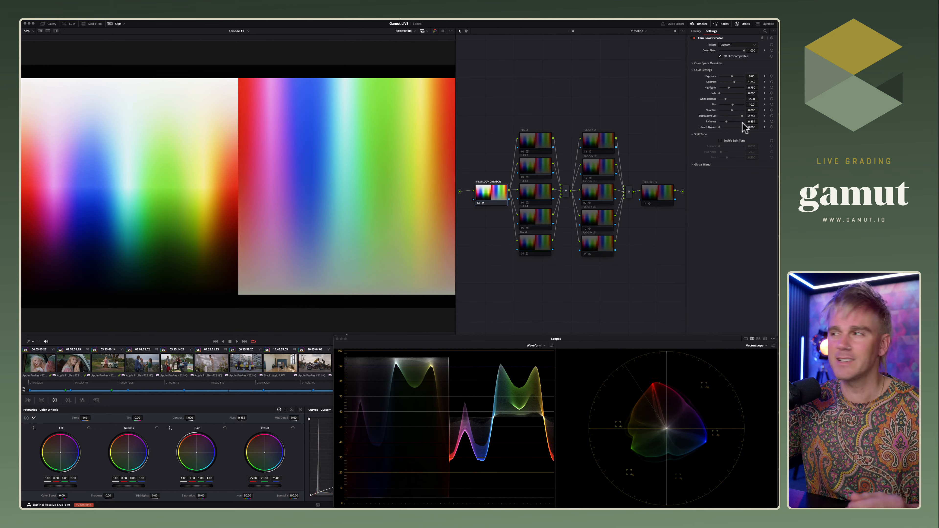
pyautogui.click(772, 116)
pyautogui.click(770, 122)
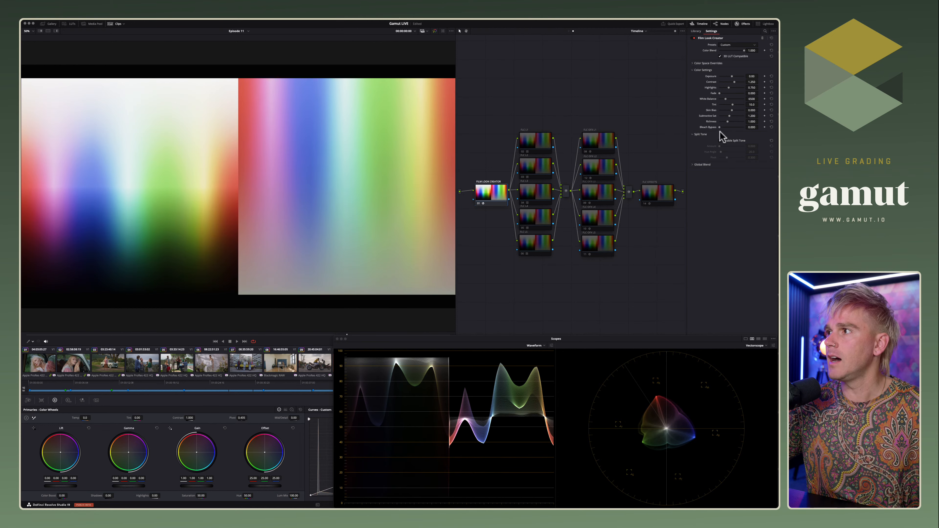
pyautogui.moveTo(720, 127)
pyautogui.mouseDown()
pyautogui.moveTo(754, 129)
pyautogui.moveTo(709, 126)
pyautogui.moveTo(739, 130)
pyautogui.mouseUp()
pyautogui.click(771, 127)
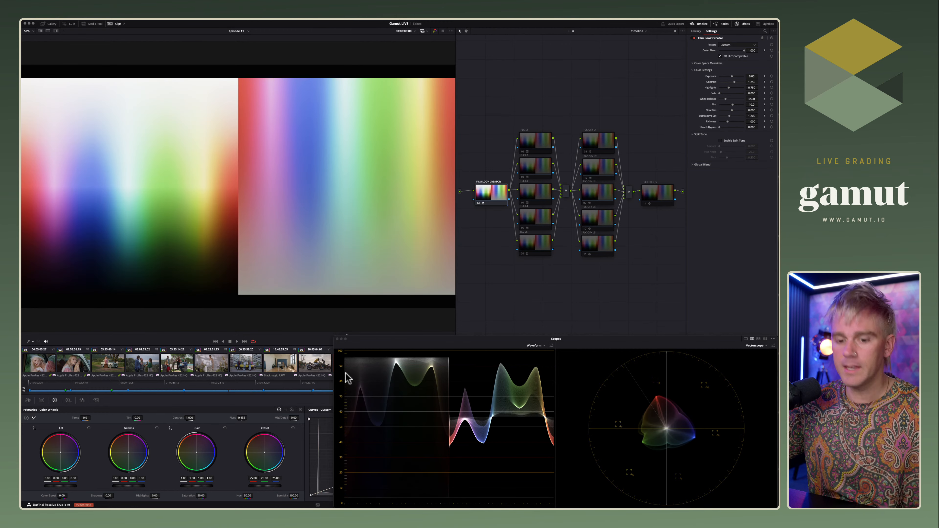
# - Show the grayscale ramp clip with the separate scopes window open
pyautogui.press('super+shift+w')
pyautogui.click(463, 361)
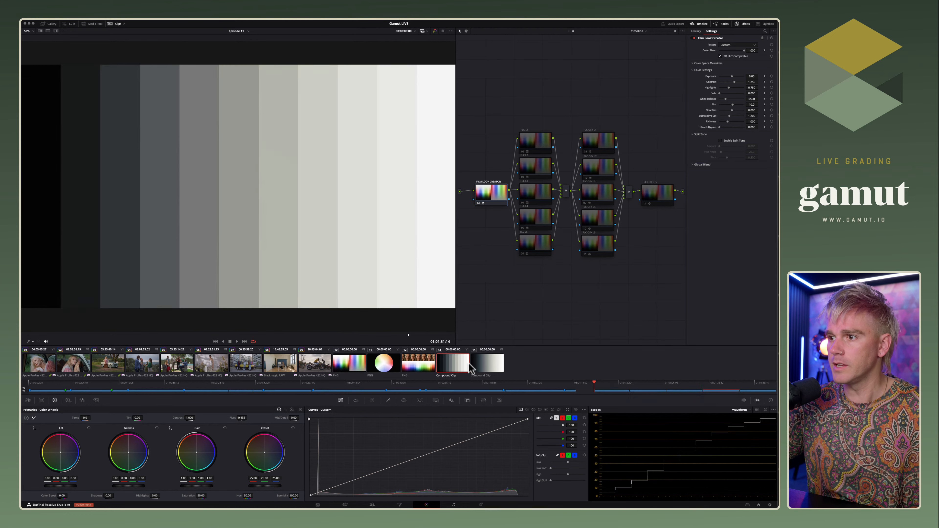
pyautogui.click(482, 363)
pyautogui.press('super+shift+w')
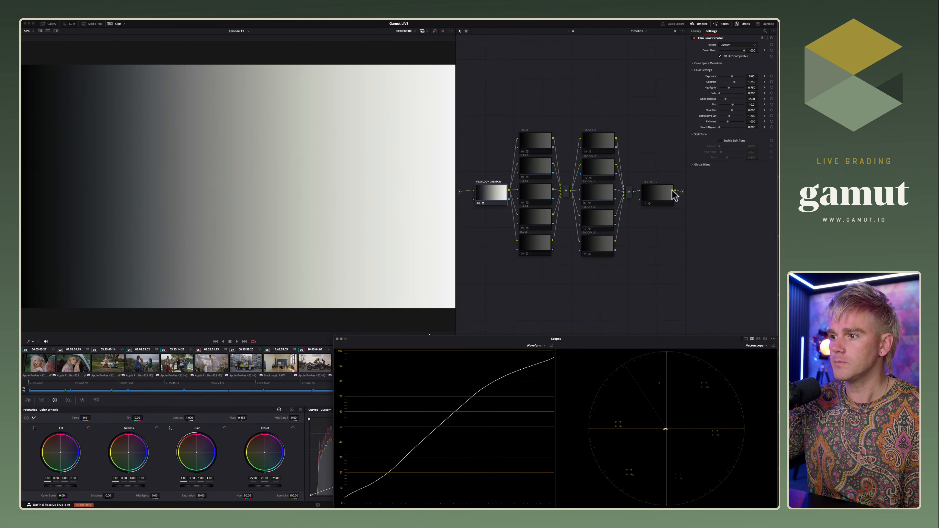
# - Dim the waveform trace and enable Split Tone on the grayscale ramp with an Amount of about 0.532 and a Hue Angle of about 201
pyautogui.click(551, 346)
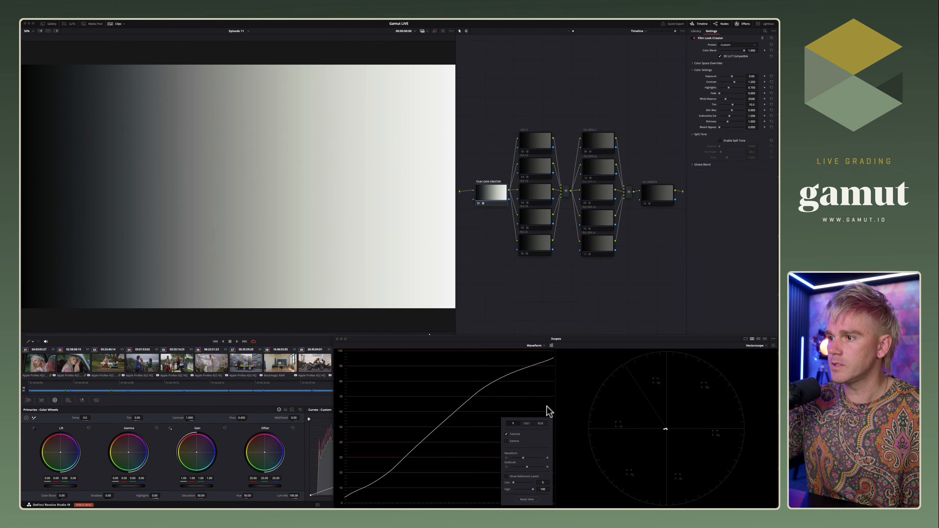
pyautogui.moveTo(521, 457); pyautogui.dragTo(512, 458)
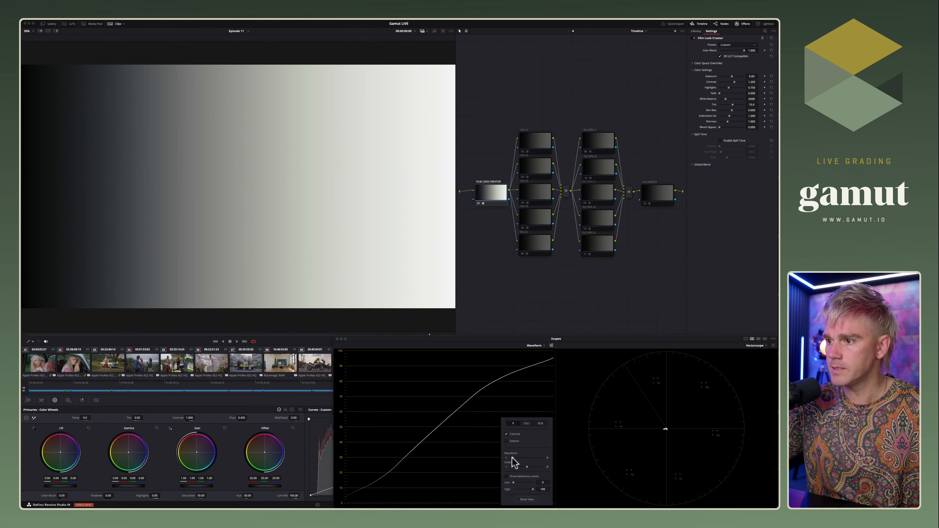
pyautogui.click(719, 140)
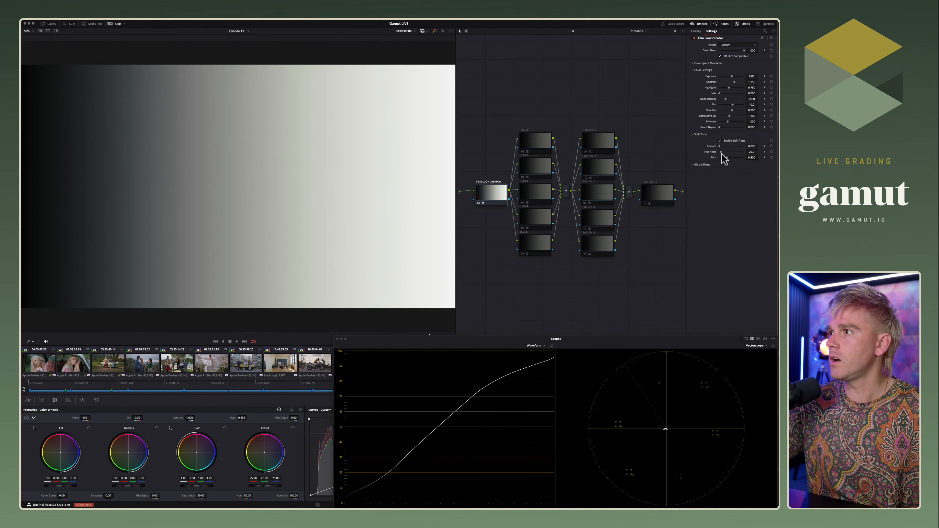
pyautogui.moveTo(720, 147); pyautogui.dragTo(734, 152)
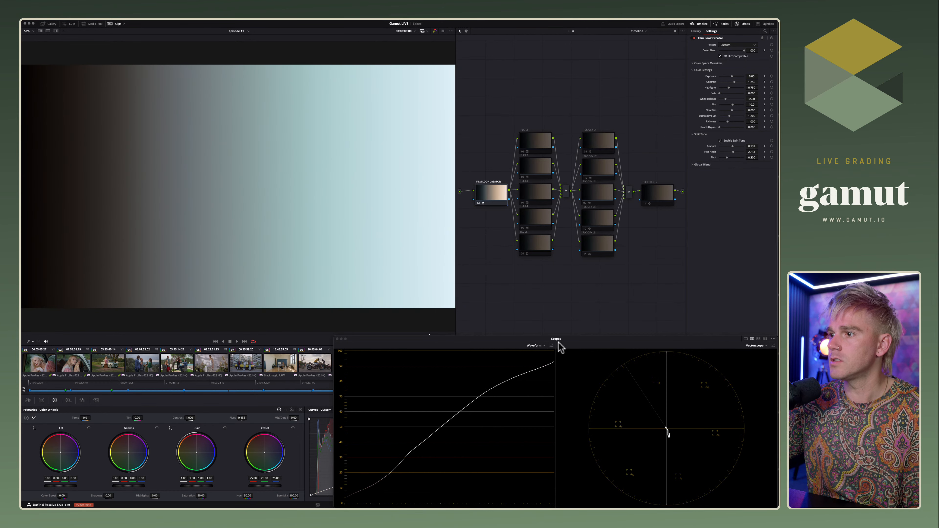
# - Switch the waveform scope to RGB with the red, green and blue channels shown, and reduce its trace brightness until the colours separate
pyautogui.click(551, 345)
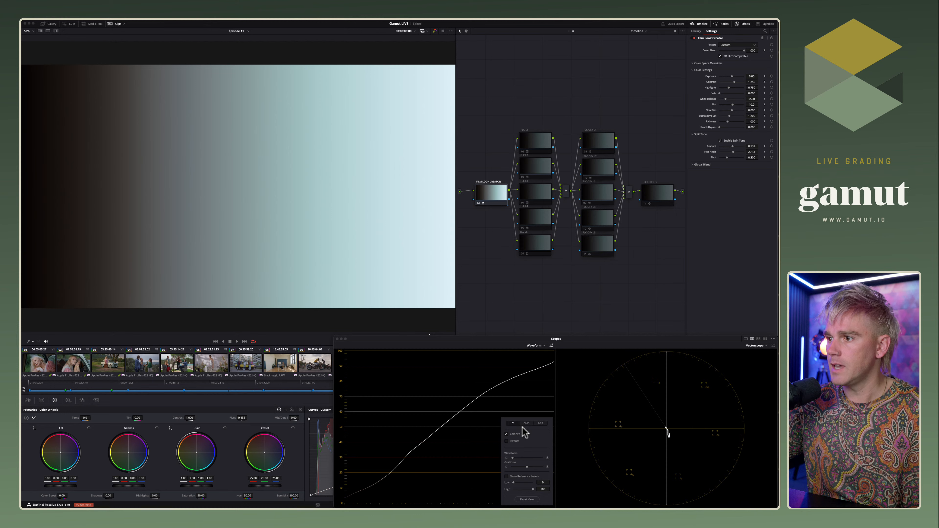
pyautogui.click(540, 424)
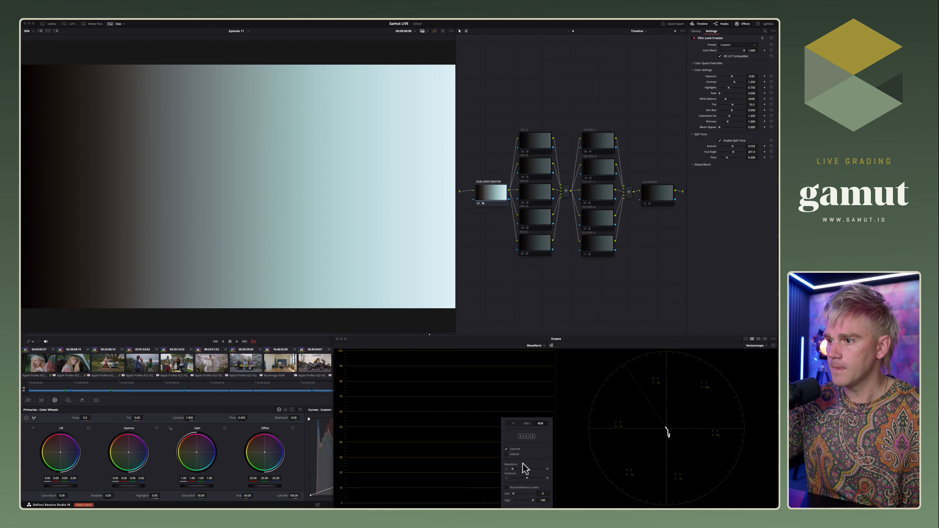
pyautogui.moveTo(525, 469); pyautogui.dragTo(551, 479)
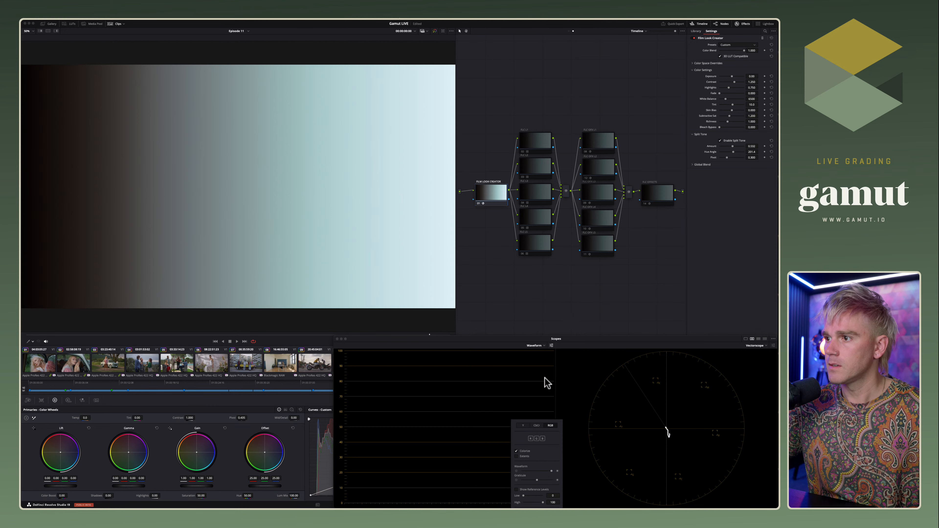
pyautogui.click(531, 438)
pyautogui.click(537, 439)
pyautogui.click(543, 439)
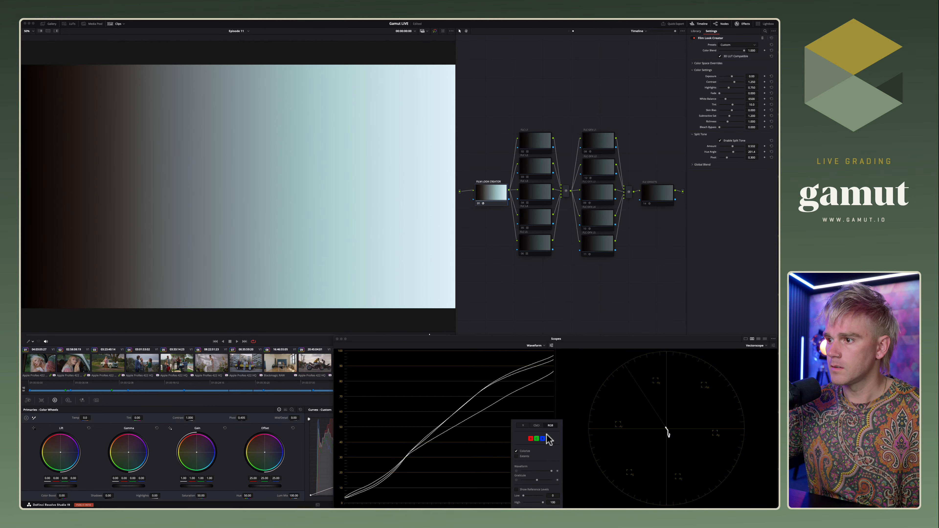
pyautogui.moveTo(541, 477); pyautogui.dragTo(524, 474)
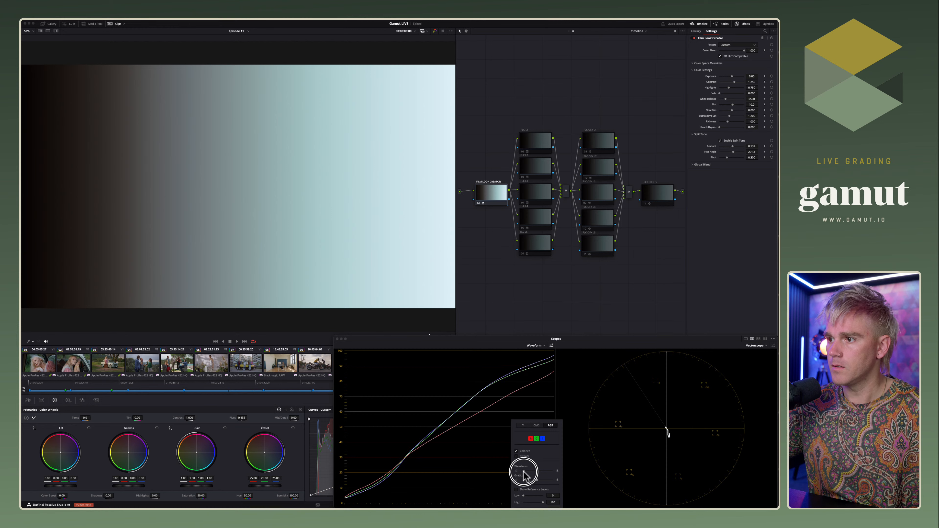
# - Compare the grayscale ramp without and with Split Tone, adjust Amount, Hue Angle and Pivot to about 0.55, 10 and 0.367, and close the scopes window
pyautogui.click(751, 165)
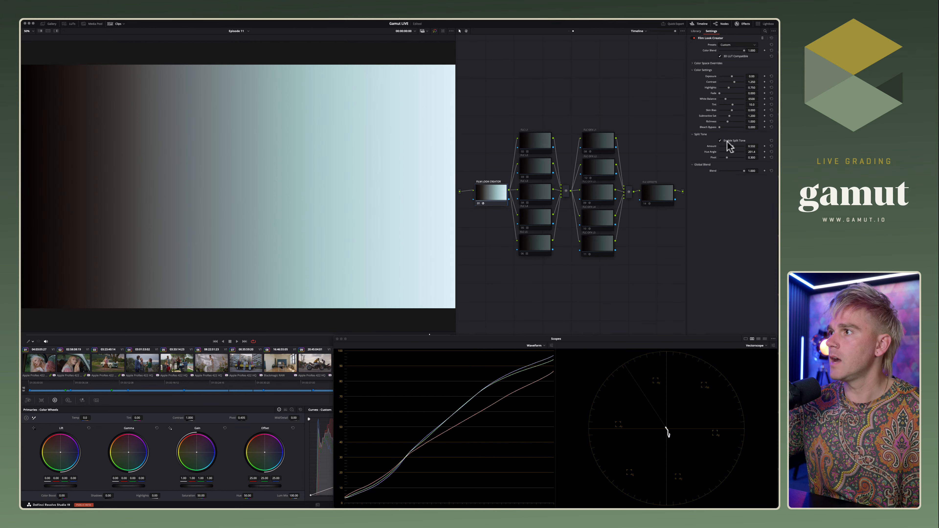
pyautogui.click(721, 141)
pyautogui.click(720, 141)
pyautogui.moveTo(733, 147)
pyautogui.mouseDown()
pyautogui.moveTo(719, 147)
pyautogui.moveTo(734, 146)
pyautogui.moveTo(729, 158)
pyautogui.mouseUp()
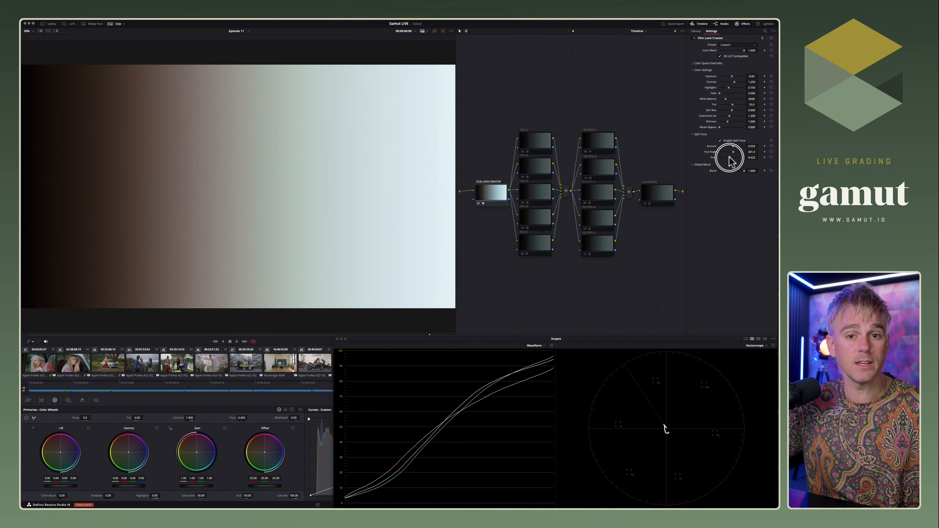
pyautogui.moveTo(728, 158)
pyautogui.mouseDown()
pyautogui.moveTo(746, 153)
pyautogui.moveTo(722, 156)
pyautogui.mouseUp()
pyautogui.hotkey('ctrl', 'shift', 'w')
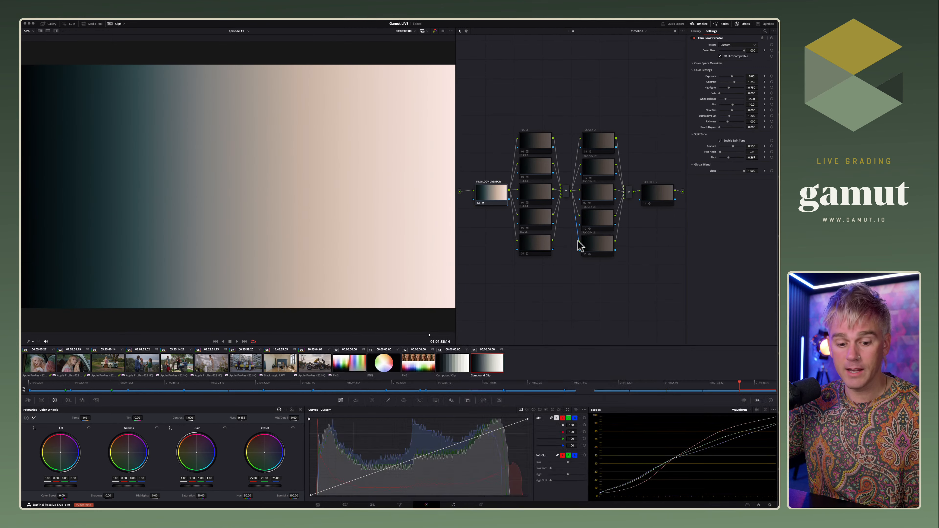
# - Show the first clip of the blonde woman in the car and turn off Split Tone in the Film Look Creator node
pyautogui.click(52, 367)
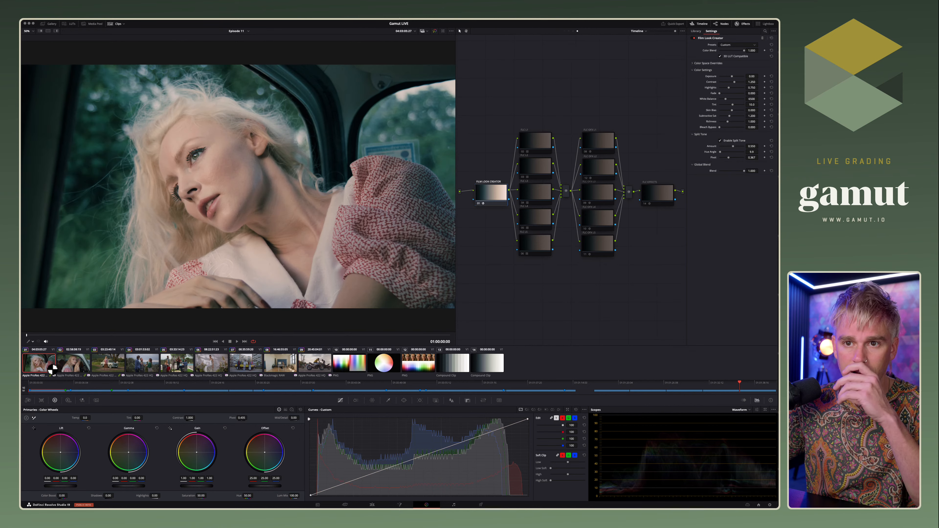
pyautogui.click(737, 141)
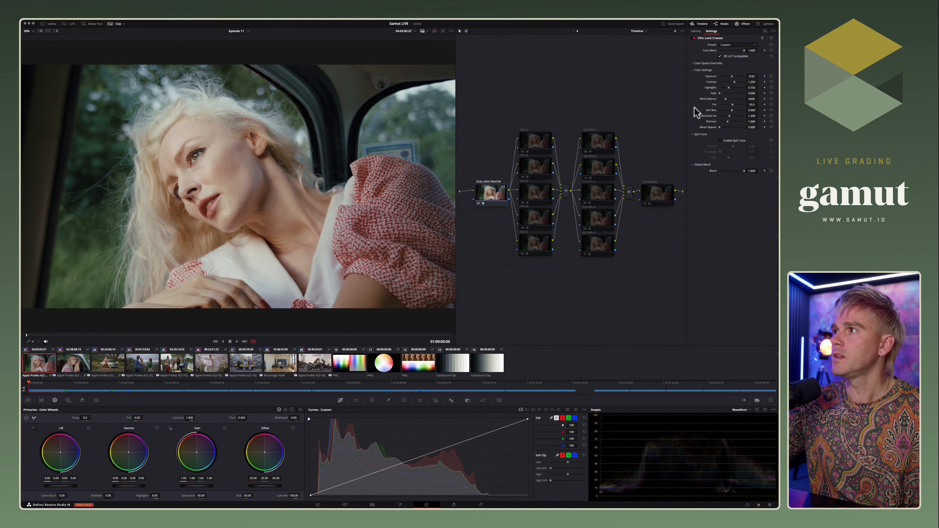
# - Select the topmost node in the second parallel column and review the saved FLC LUT files in the gamut folder
pyautogui.click(598, 140)
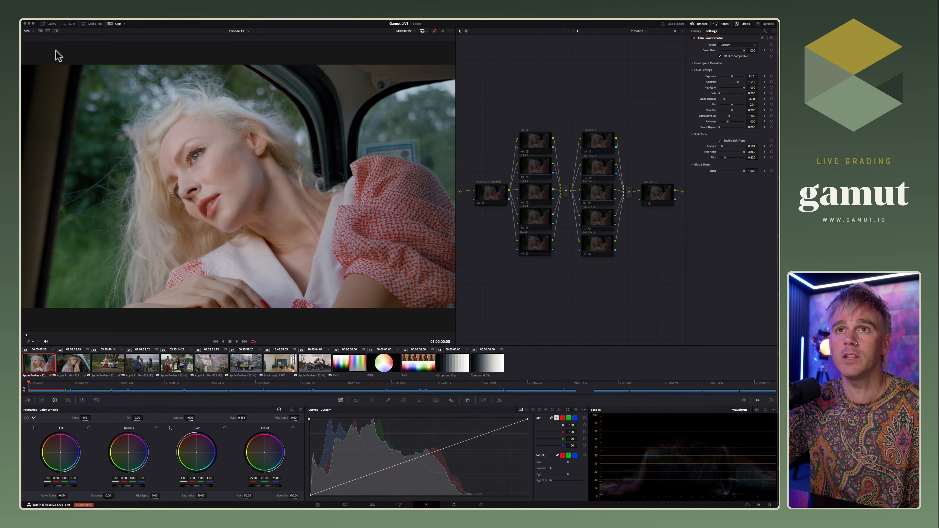
pyautogui.click(71, 24)
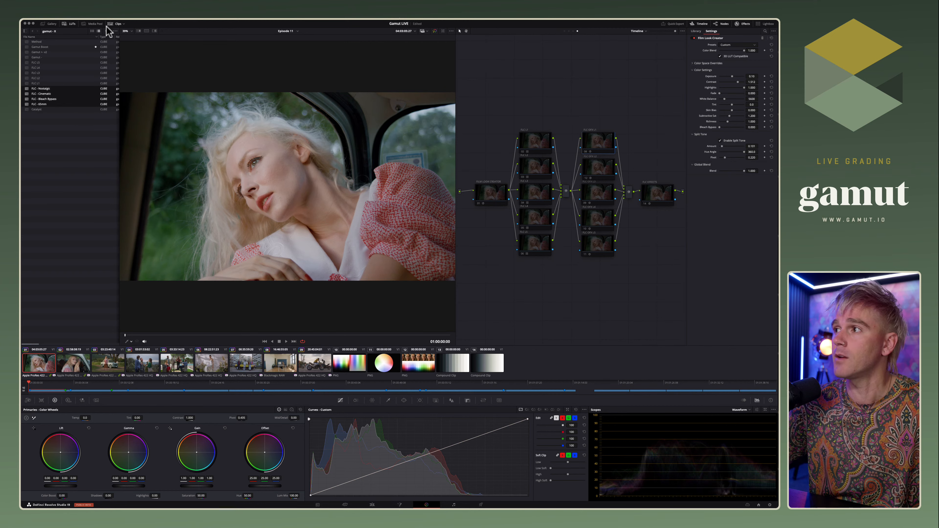
pyautogui.click(64, 24)
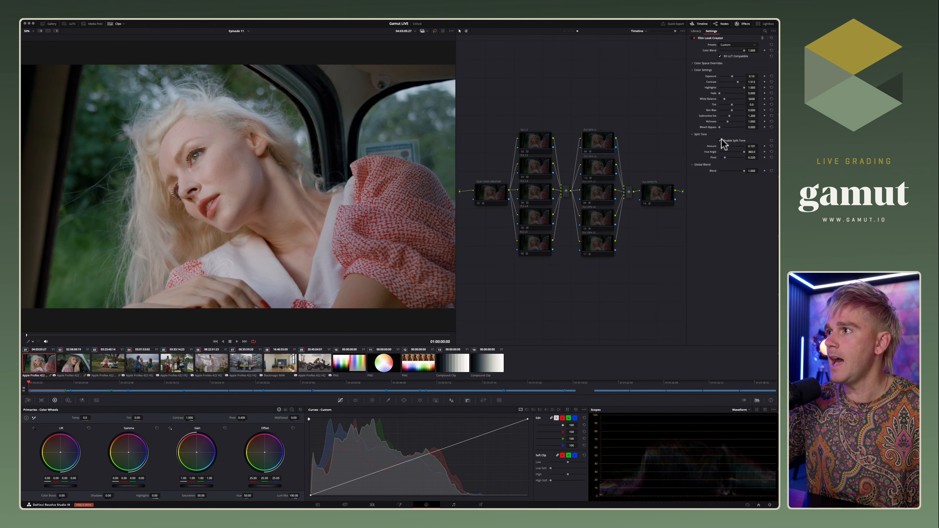
# - Enable the topmost second-column node and set its Split Tone to Amount 0.358, Hue Angle about 33 and Pivot about 0.27, comparing it off and on
pyautogui.click(605, 142)
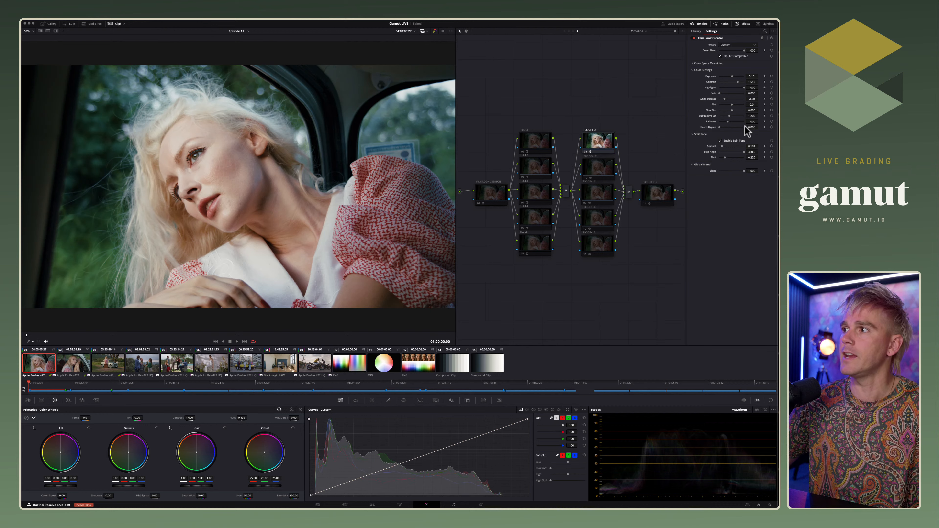
pyautogui.click(720, 140)
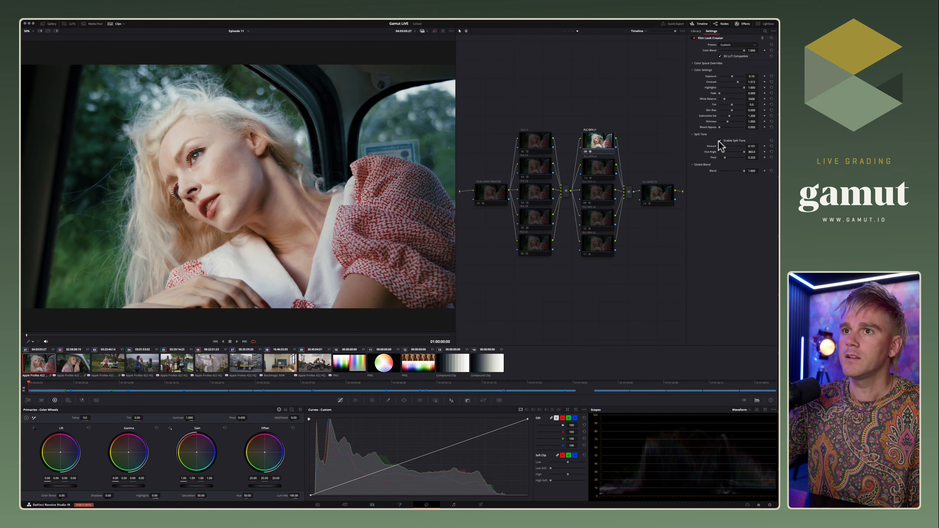
pyautogui.click(720, 141)
pyautogui.moveTo(721, 146)
pyautogui.mouseDown()
pyautogui.moveTo(740, 151)
pyautogui.moveTo(720, 155)
pyautogui.moveTo(727, 158)
pyautogui.mouseUp()
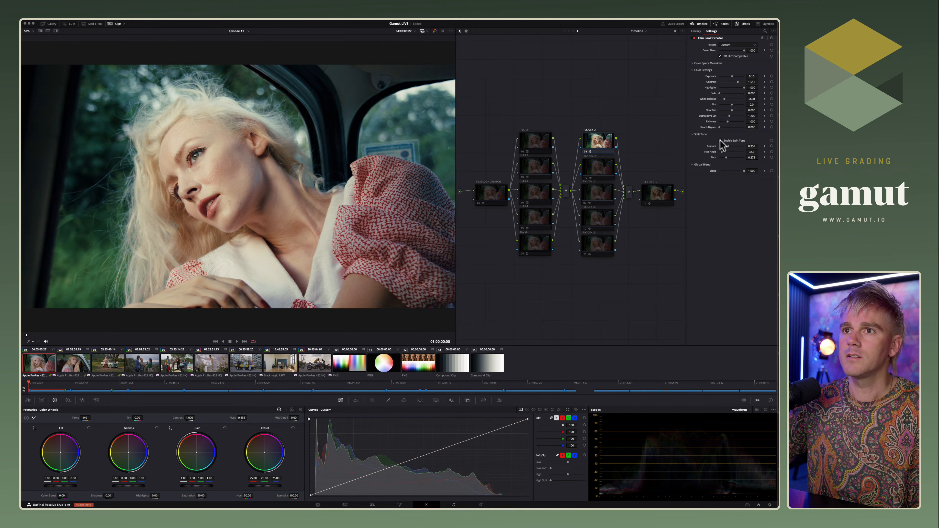
pyautogui.click(721, 141)
pyautogui.click(720, 141)
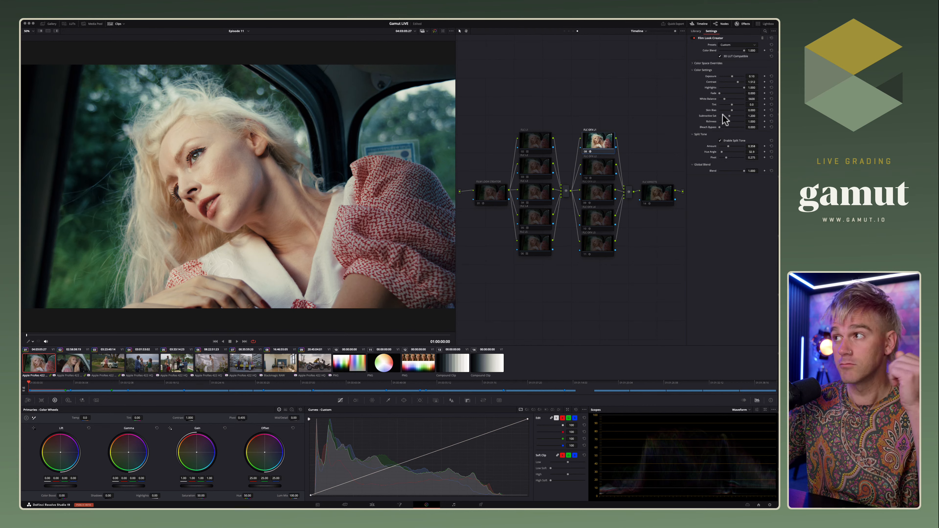
# - Set the look's Subtractive Sat to about 2.2, Richness 0.771, Contrast 1.564, Highlights 0.826 and Fade 0.096, and warm the White Balance
pyautogui.moveTo(729, 116); pyautogui.dragTo(737, 115)
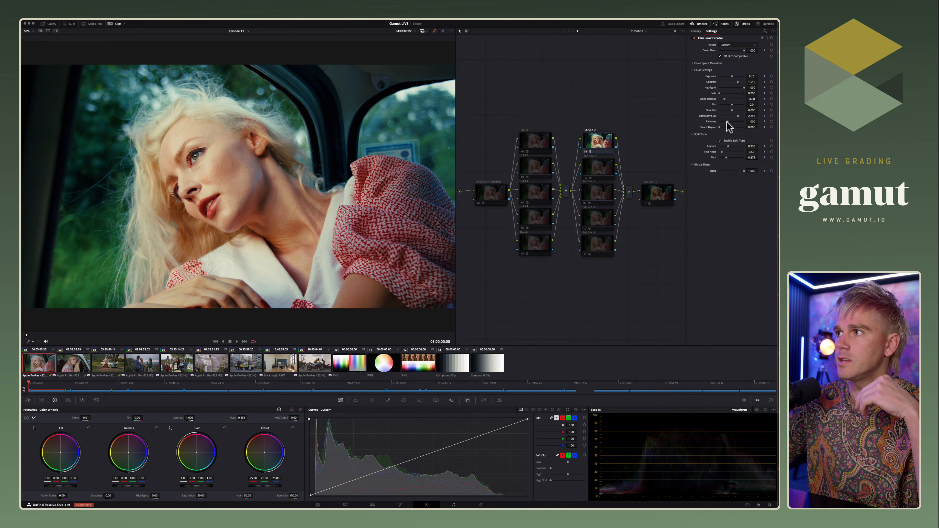
pyautogui.moveTo(727, 122); pyautogui.dragTo(726, 122)
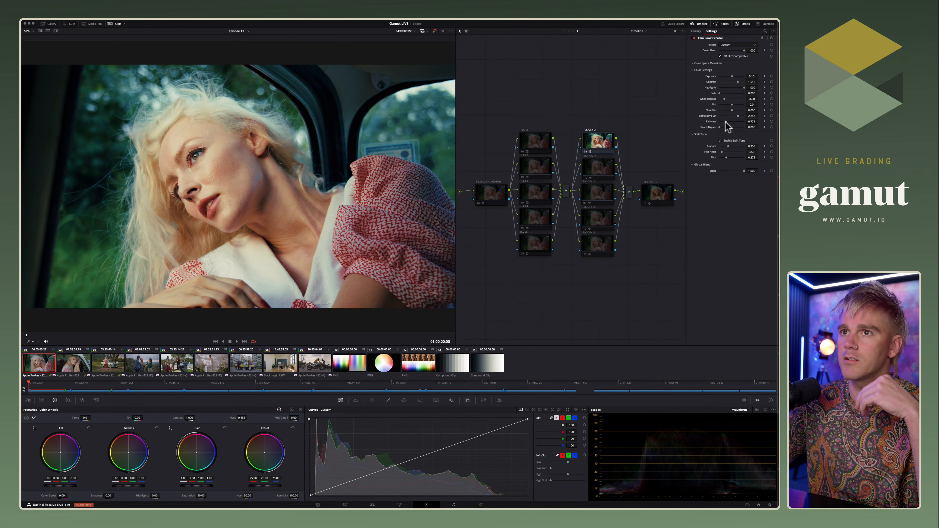
pyautogui.moveTo(738, 82); pyautogui.dragTo(721, 93)
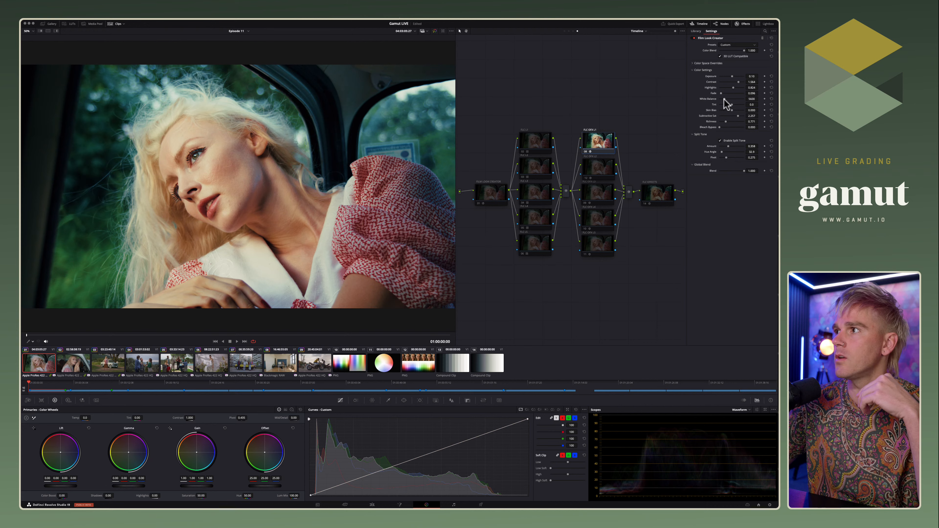
pyautogui.moveTo(724, 99); pyautogui.dragTo(728, 99)
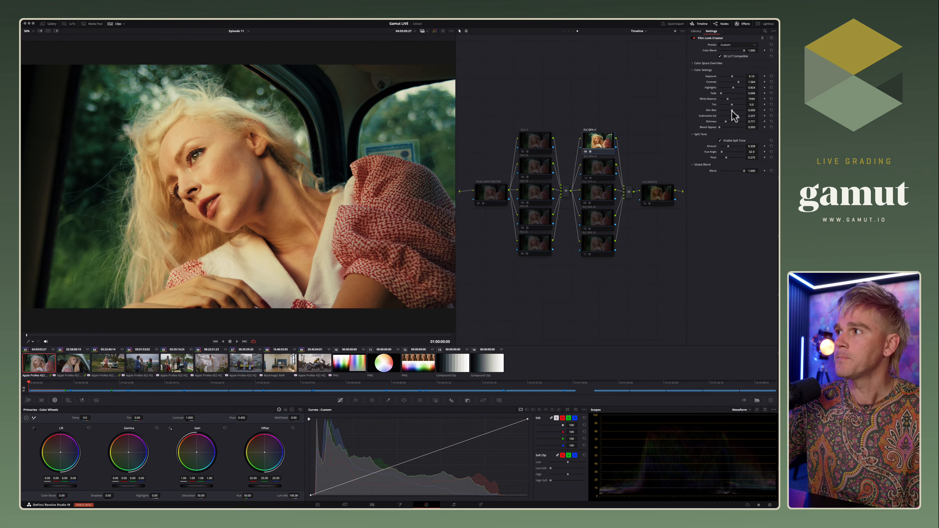
# - Raise Skin Bias to about 0.91 and isolate the woman's face with the second clip-level node to check skin tones in the scopes window
pyautogui.moveTo(731, 110)
pyautogui.mouseDown()
pyautogui.moveTo(710, 110)
pyautogui.moveTo(742, 110)
pyautogui.mouseUp()
pyautogui.press('super+shift+w')
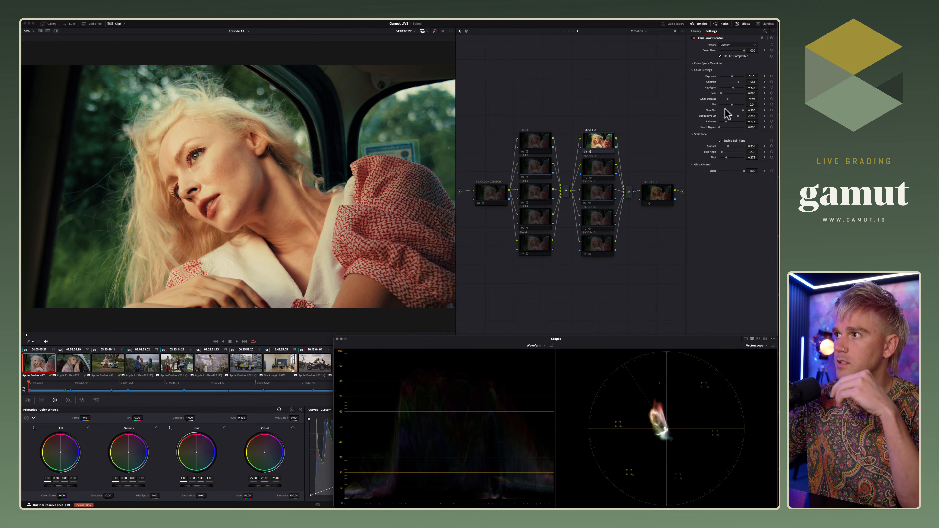
pyautogui.click(568, 31)
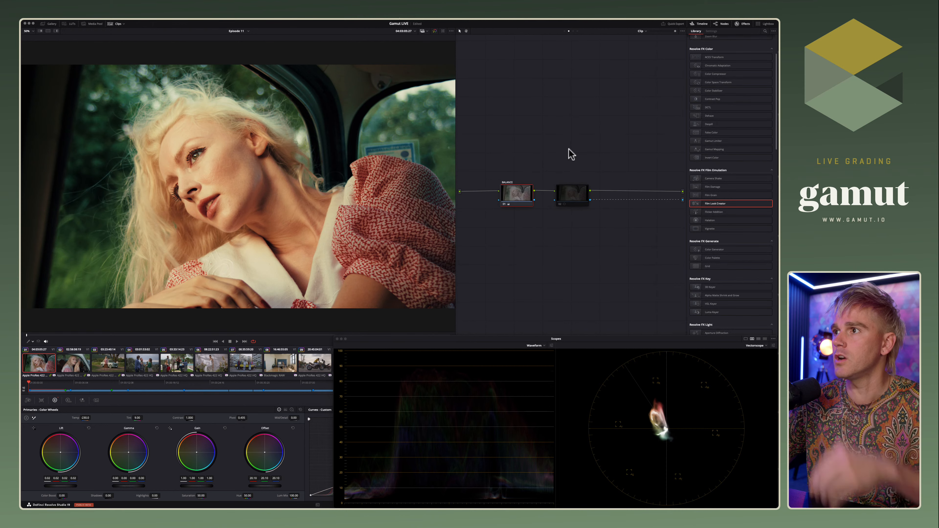
pyautogui.click(575, 194)
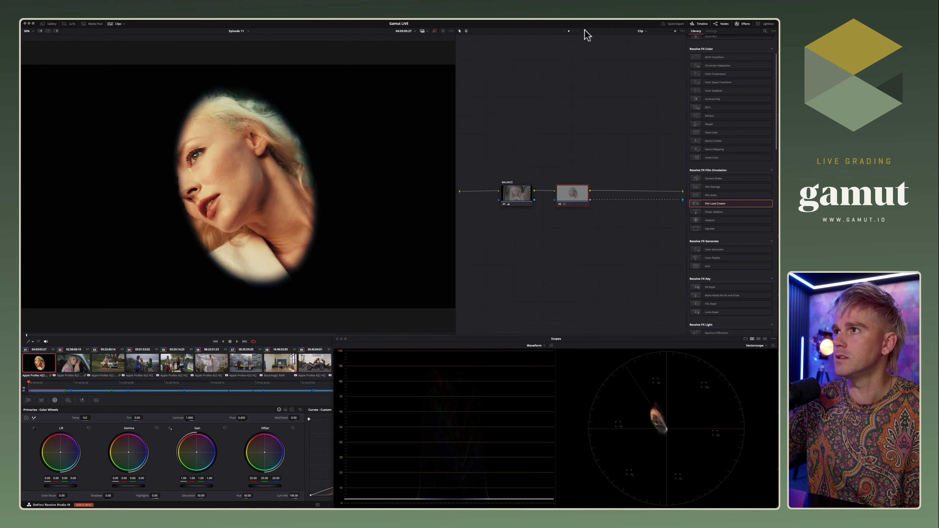
pyautogui.click(577, 31)
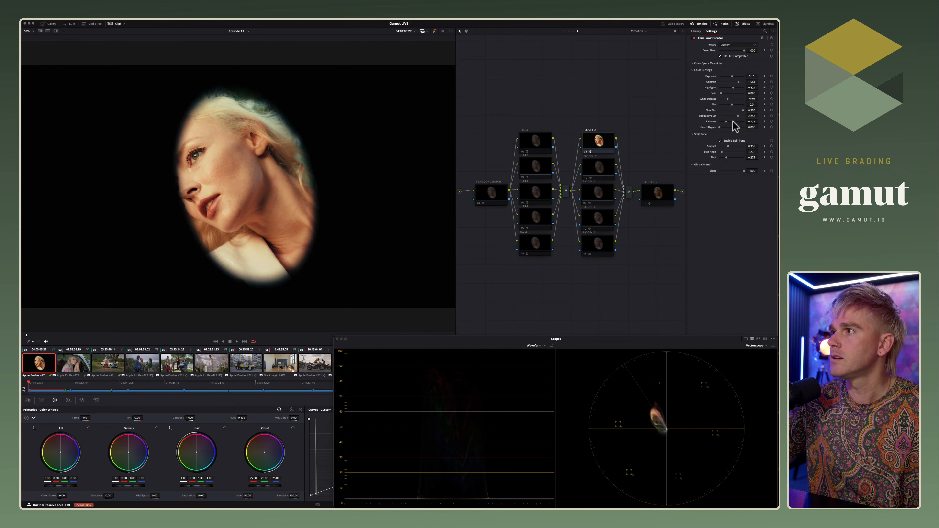
# - Reduce Skin Bias to about 0.505 in the timeline look and disable the clip-level node isolating the woman's face
pyautogui.moveTo(740, 111)
pyautogui.mouseDown()
pyautogui.moveTo(709, 112)
pyautogui.moveTo(750, 110)
pyautogui.moveTo(738, 113)
pyautogui.mouseUp()
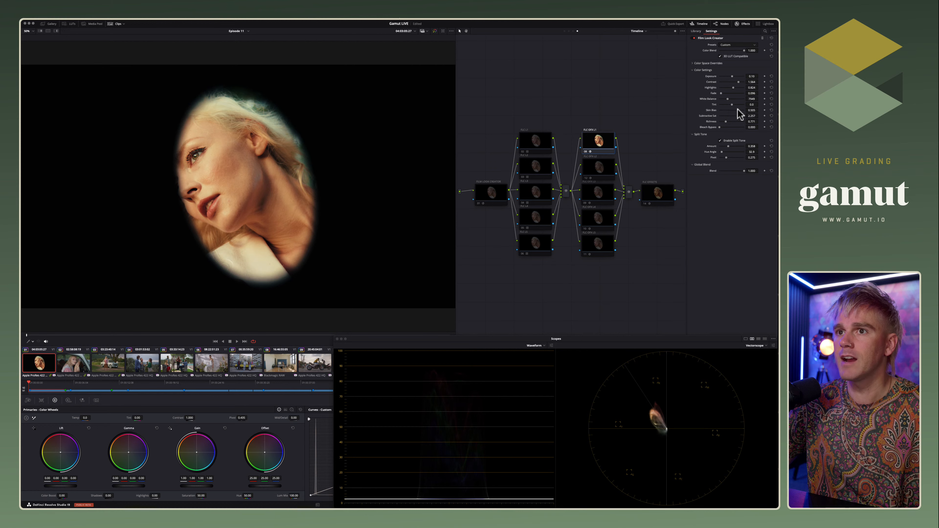
pyautogui.click(569, 31)
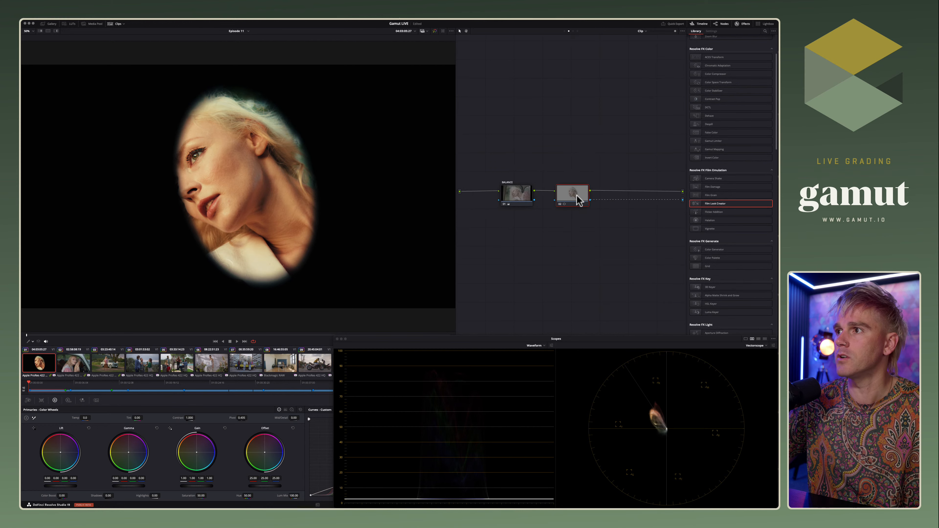
pyautogui.hotkey('ctrl', 'd')
pyautogui.click(577, 31)
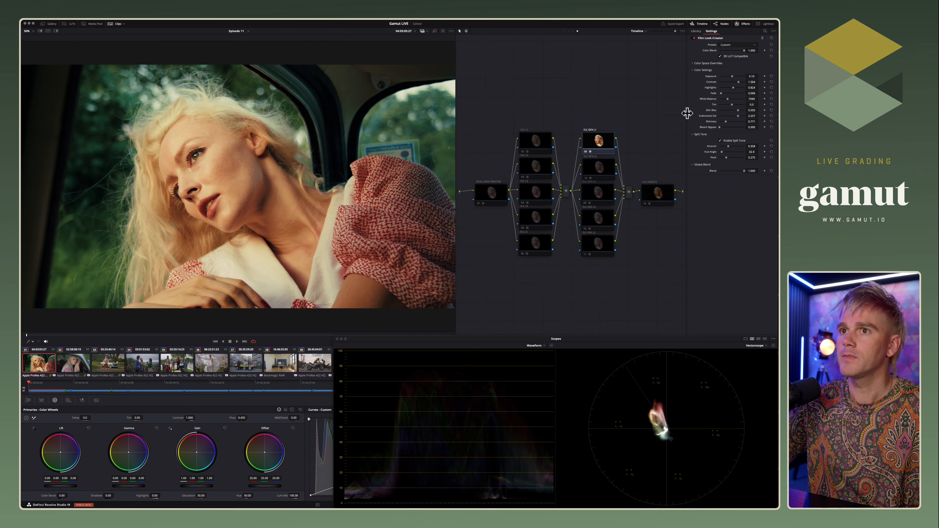
# - Fine-tune the look's Exposure and set Contrast to about 1.424 and Highlights to about 0.817
pyautogui.click(733, 76)
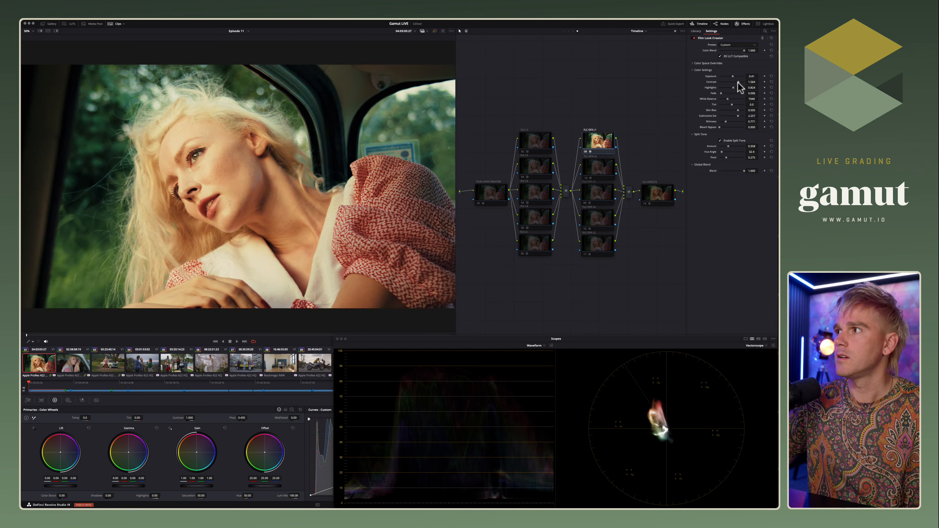
pyautogui.click(734, 88)
pyautogui.click(737, 81)
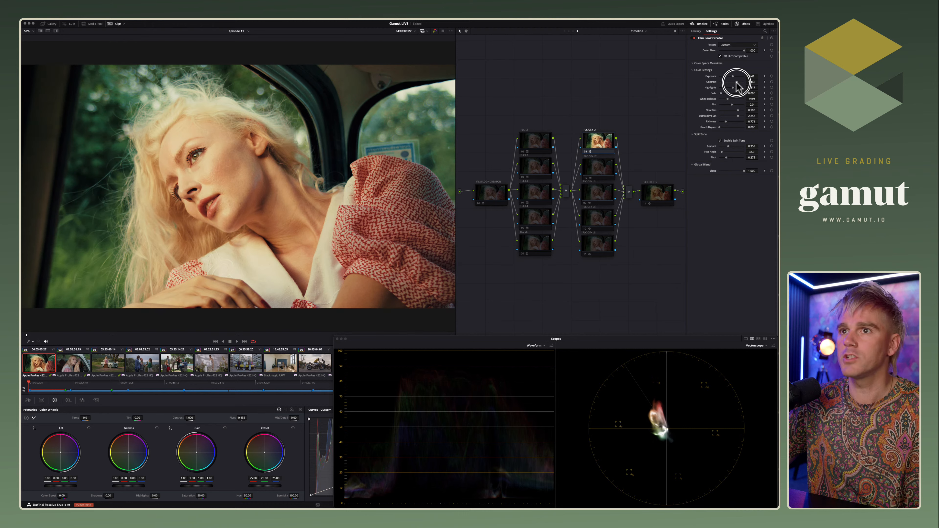
pyautogui.click(732, 76)
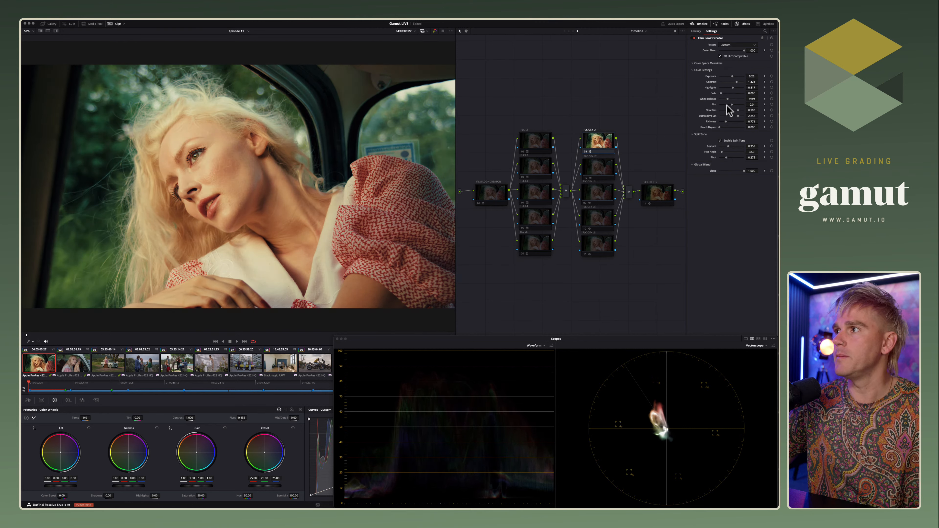
# - Set the look's White Balance to about 7121, turn off 3D LUT compatibility and reduce Effects Blend to 0
pyautogui.click(727, 99)
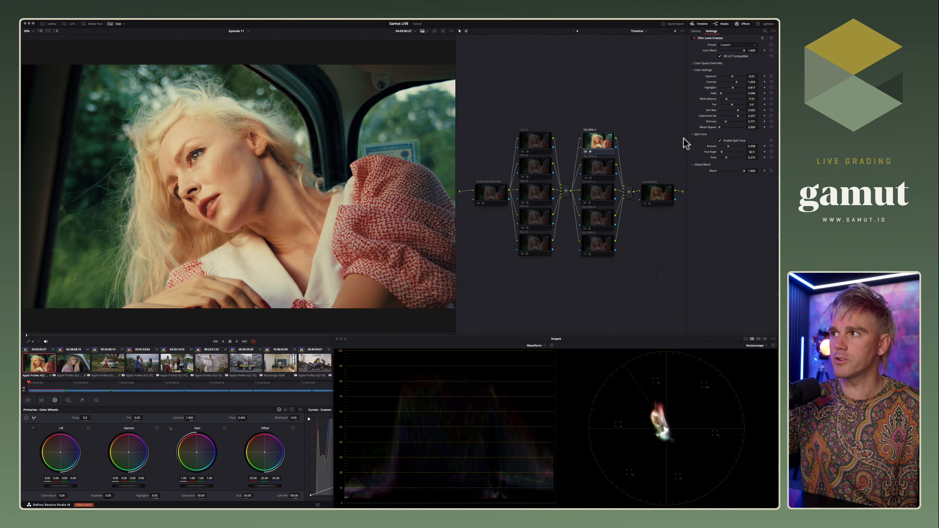
pyautogui.click(721, 56)
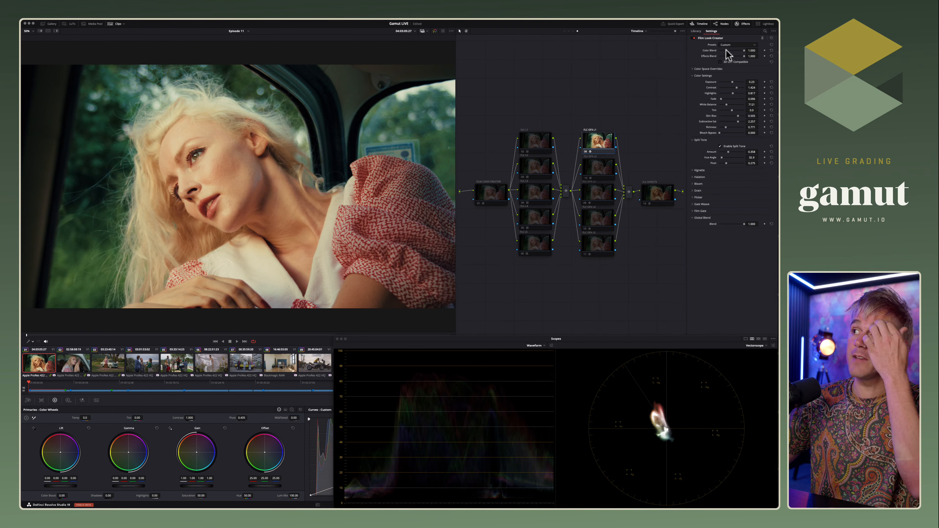
pyautogui.moveTo(744, 56); pyautogui.dragTo(711, 58)
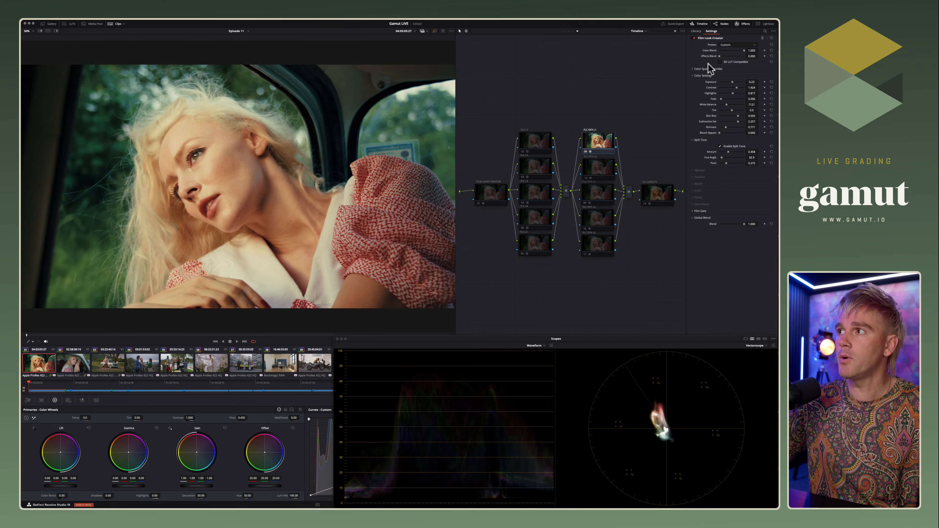
# - Enable the effects node at the end of the tree and turn on its Vignette
pyautogui.click(662, 194)
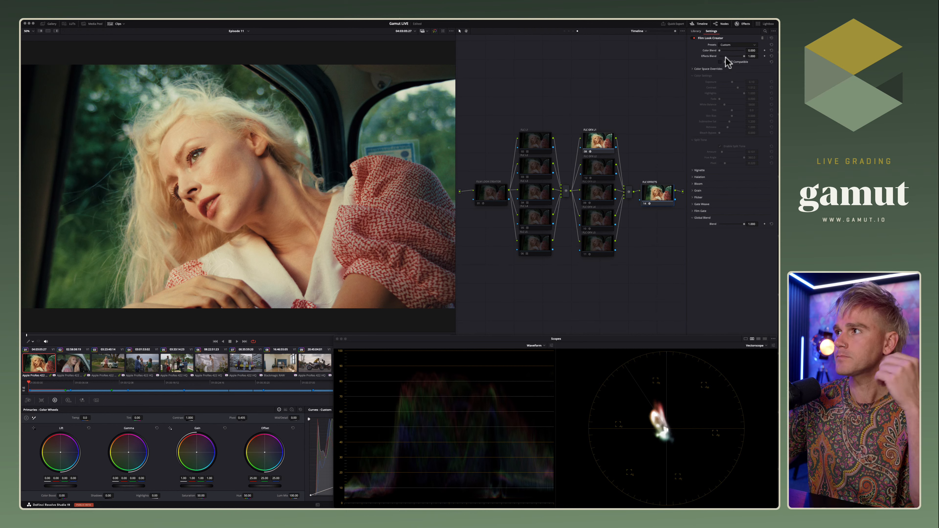
pyautogui.click(693, 170)
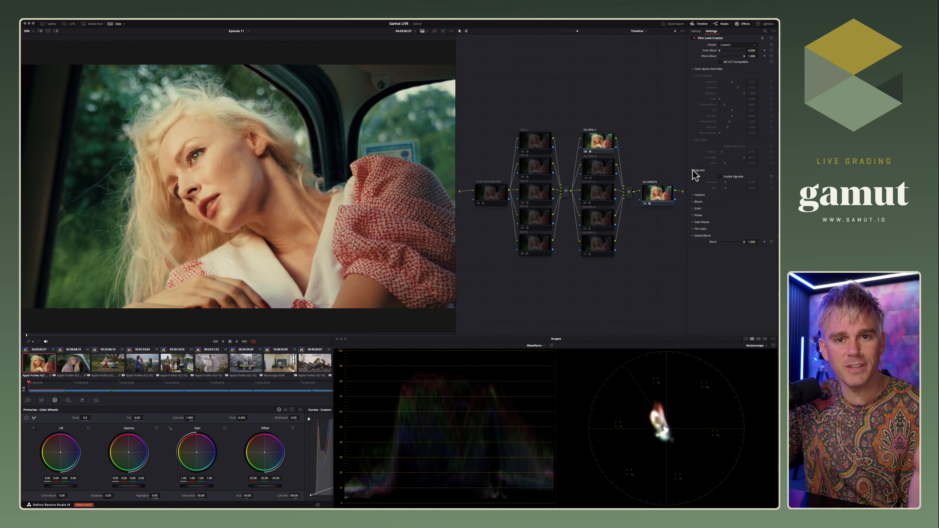
pyautogui.click(720, 177)
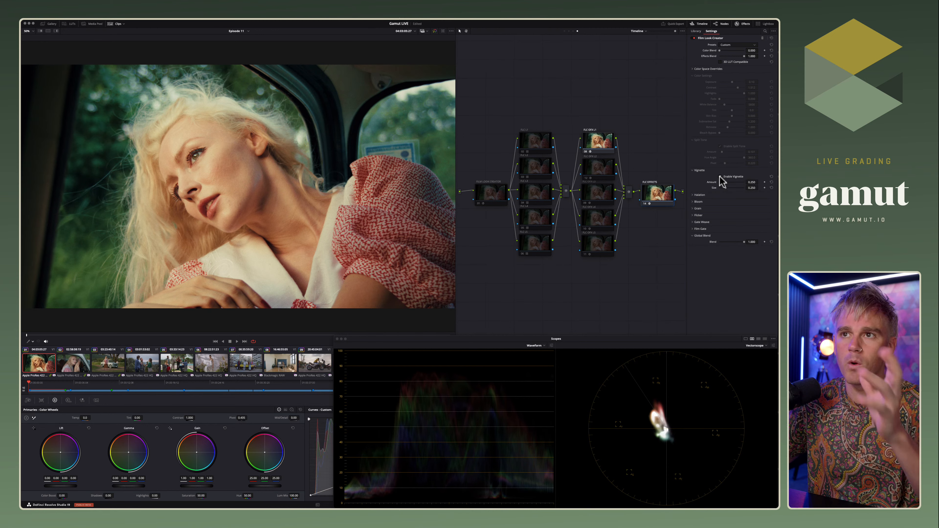
pyautogui.click(719, 177)
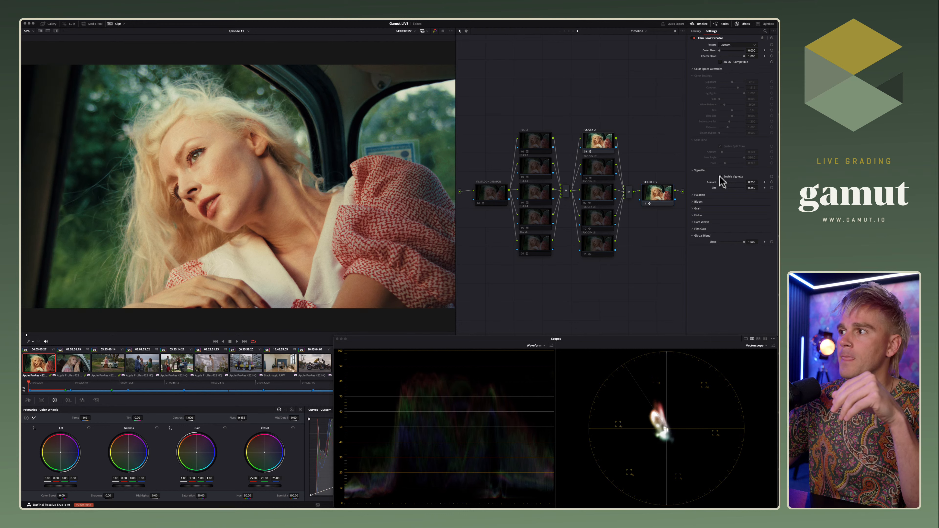
pyautogui.click(720, 177)
# - Expand the Halation, Bloom and Grain settings of the effects node
pyautogui.click(697, 196)
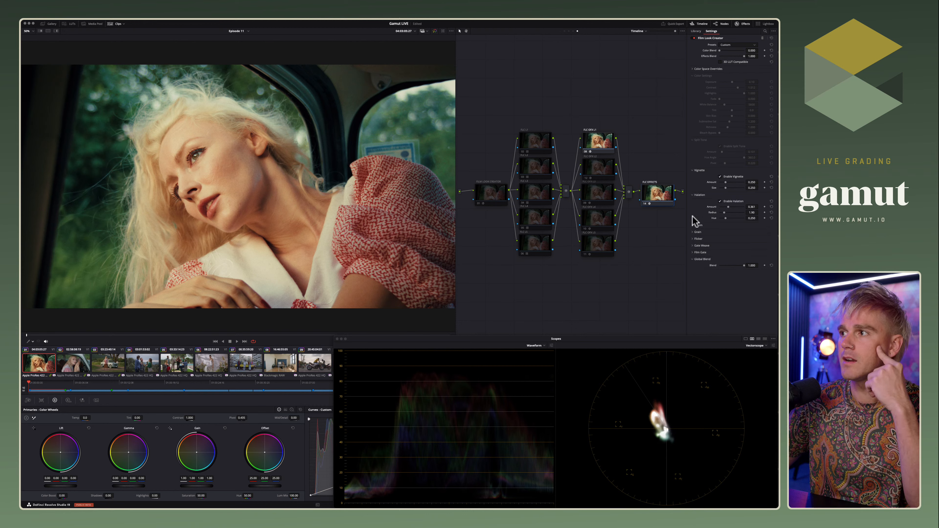
pyautogui.click(695, 226)
pyautogui.click(695, 251)
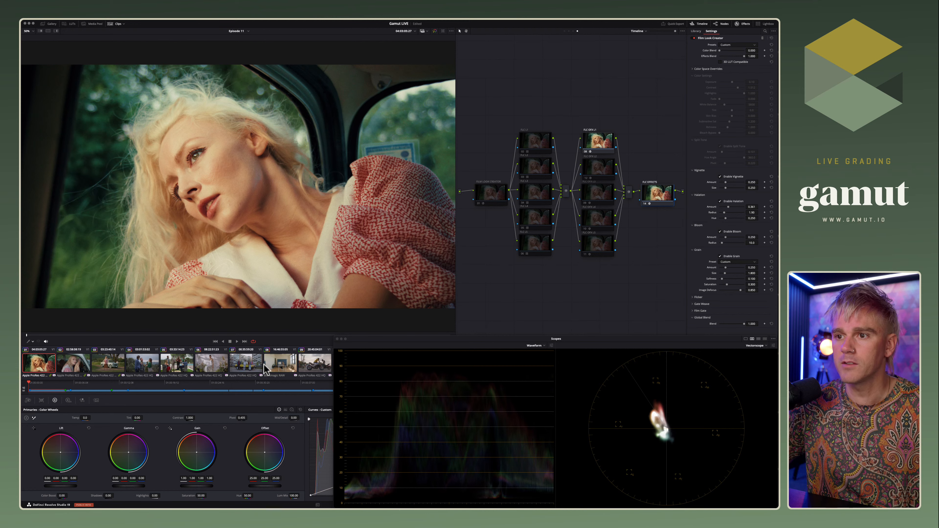
# - Switch to the clip of the man at the desk and swap the active first look node for the bottom look node
pyautogui.click(292, 368)
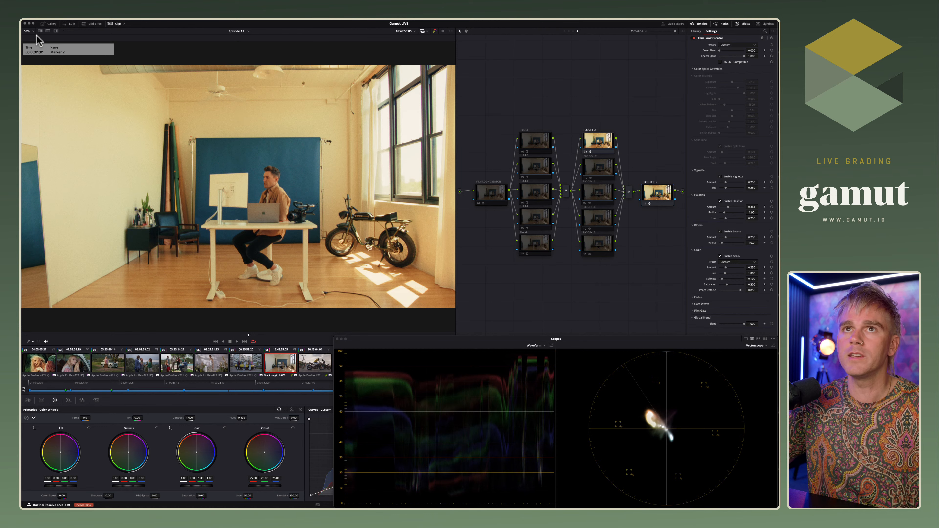
pyautogui.click(28, 31)
pyautogui.click(37, 67)
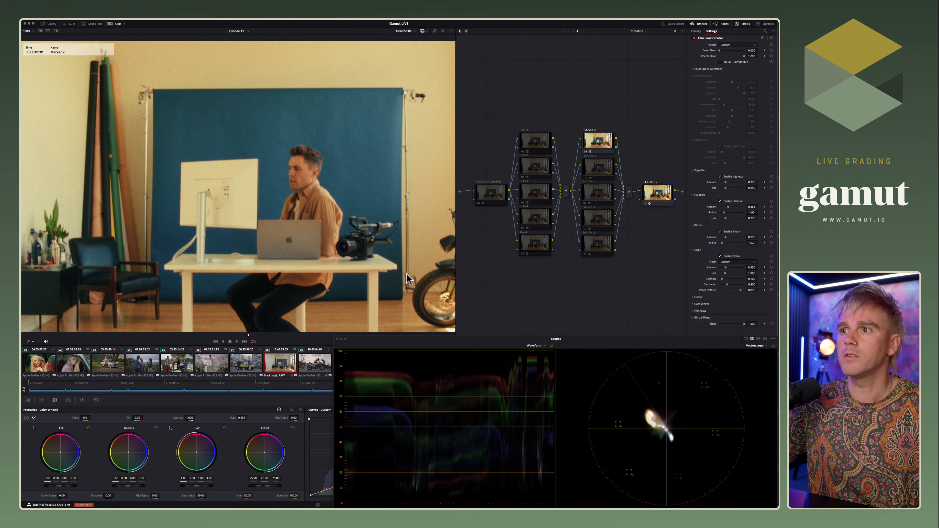
pyautogui.scroll(-5, 407, 277)
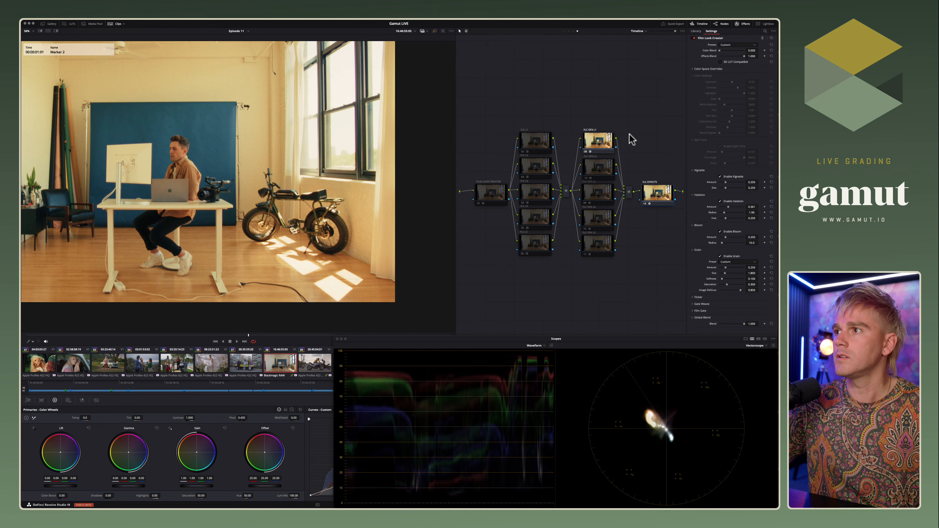
pyautogui.click(598, 143)
pyautogui.click(600, 243)
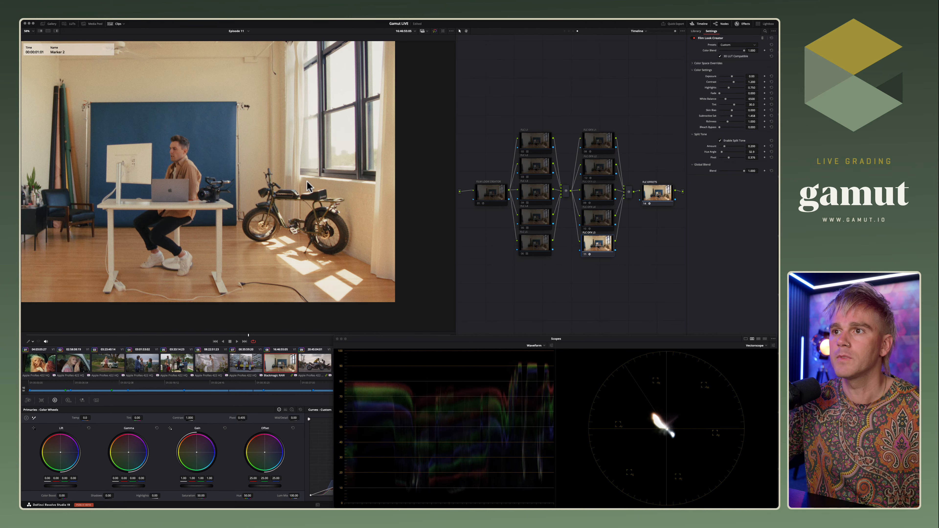
# - Examine the motorbike close up with the effects node off and on to compare its texture effects
pyautogui.click(33, 31)
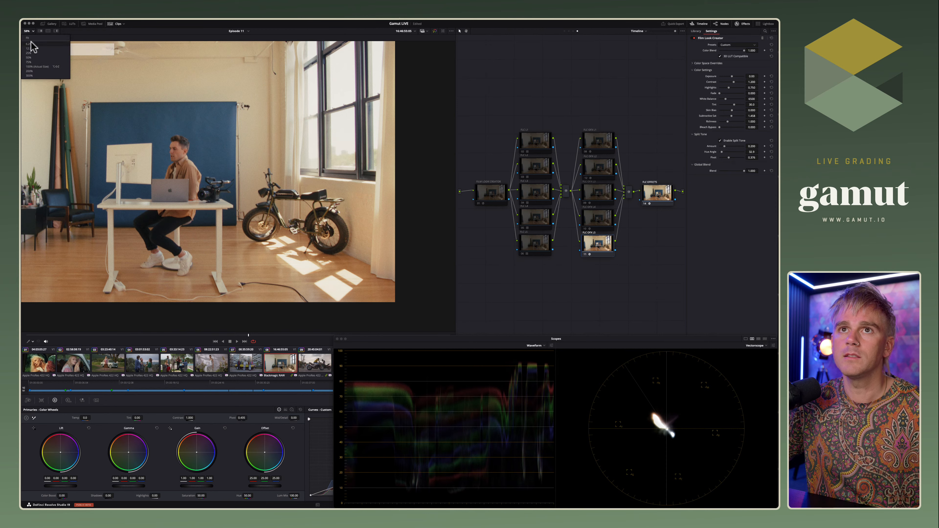
pyautogui.click(37, 71)
pyautogui.scroll(-5, 360, 236)
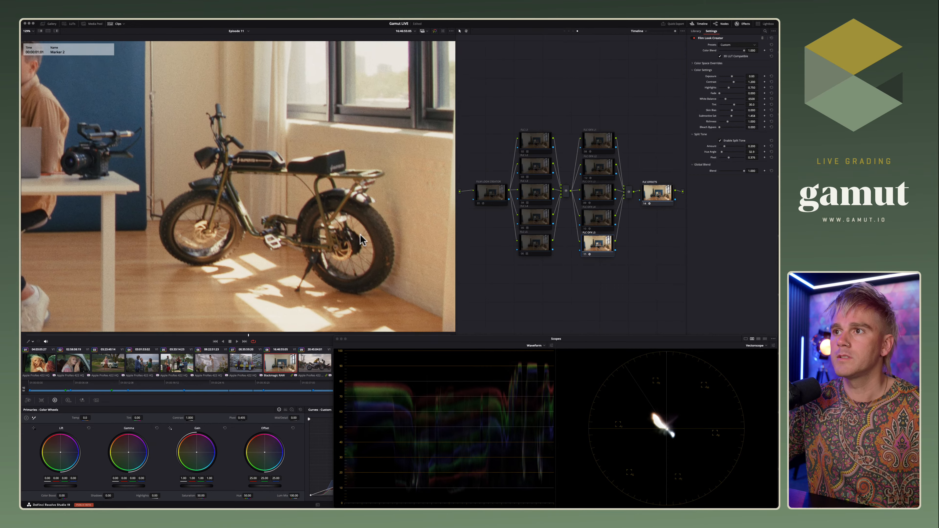
pyautogui.moveTo(360, 236); pyautogui.dragTo(340, 224)
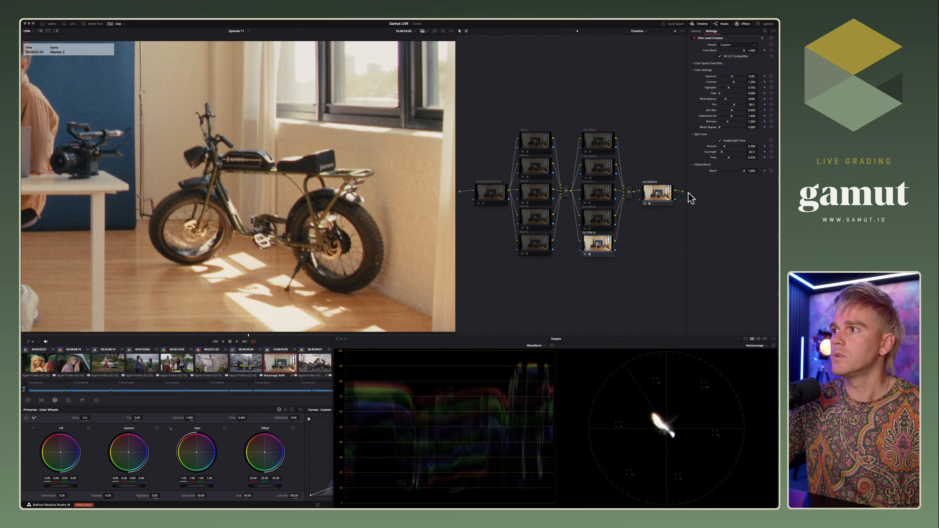
pyautogui.click(659, 195)
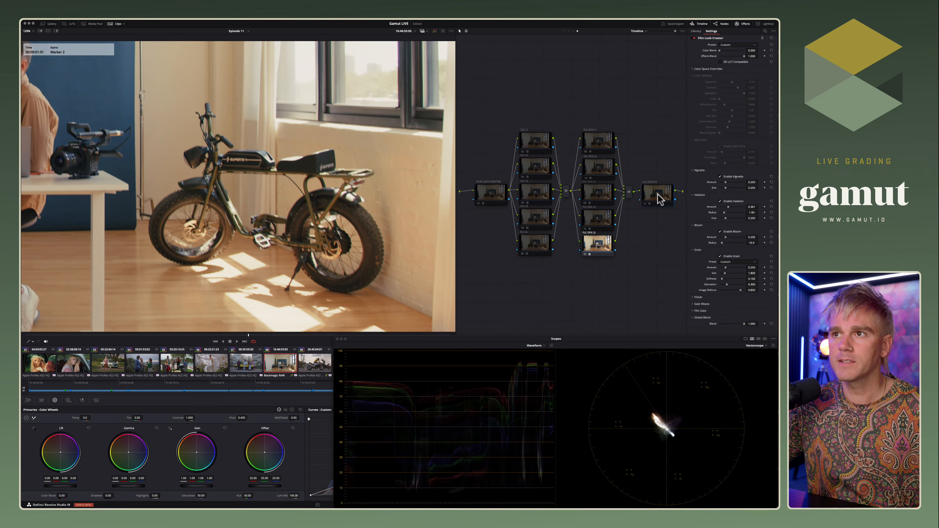
pyautogui.press('super+d')
pyautogui.press('super+d')
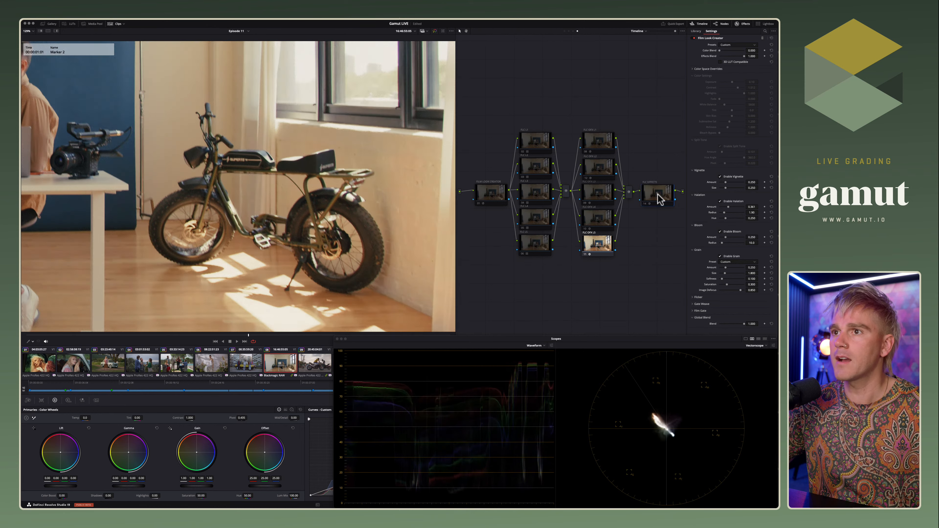
pyautogui.press('super+d')
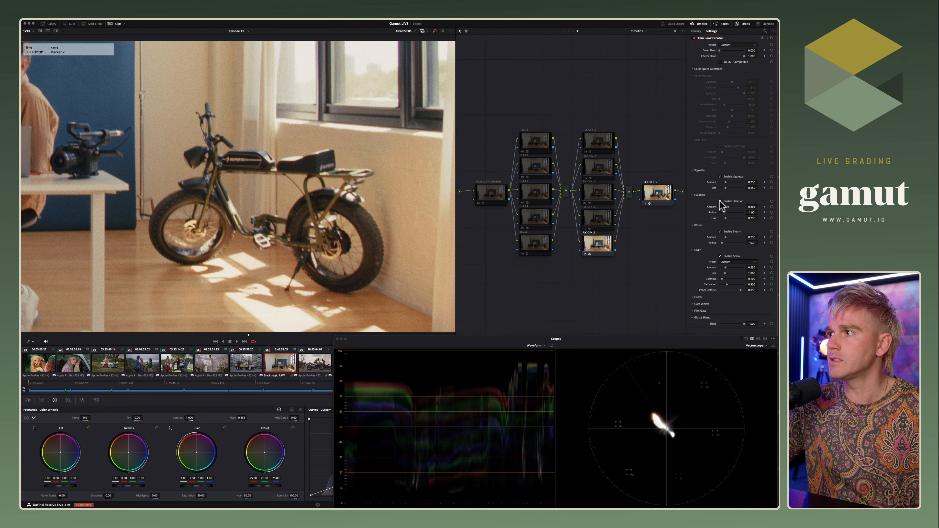
# - Turn off Grain, Bloom and Vignette on the effects node and toggle Halation to judge it in isolation
pyautogui.click(720, 256)
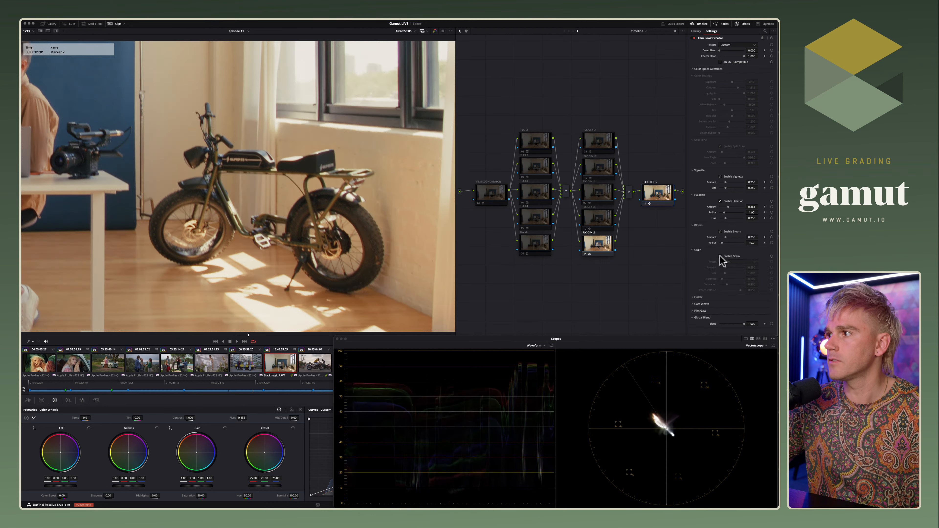
pyautogui.click(719, 232)
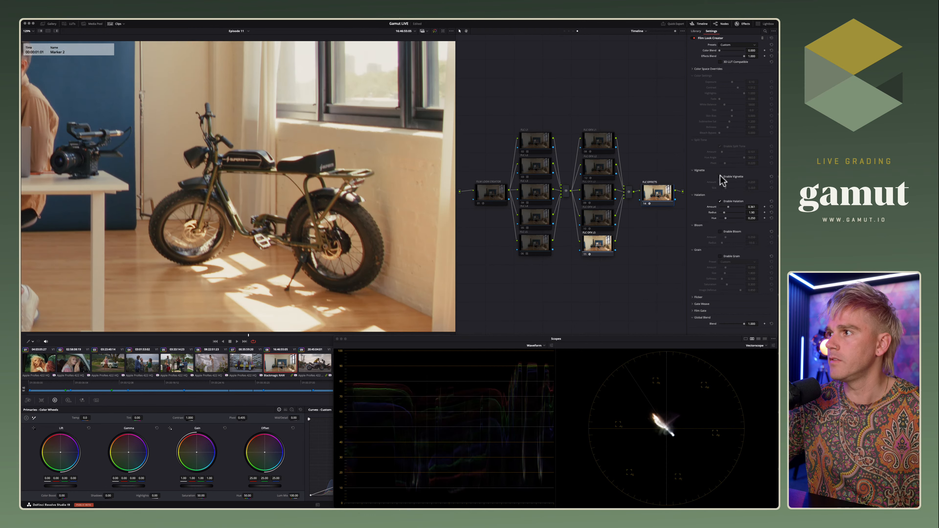
pyautogui.click(720, 201)
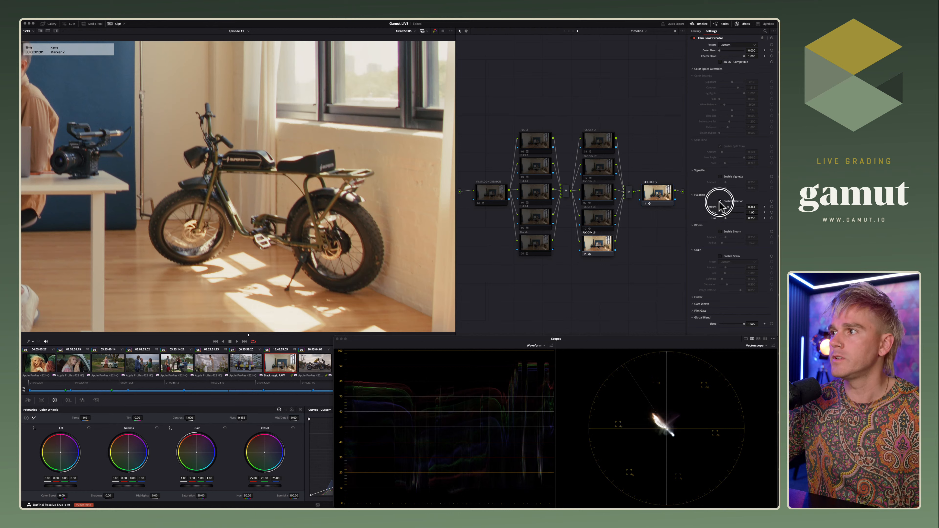
pyautogui.click(720, 201)
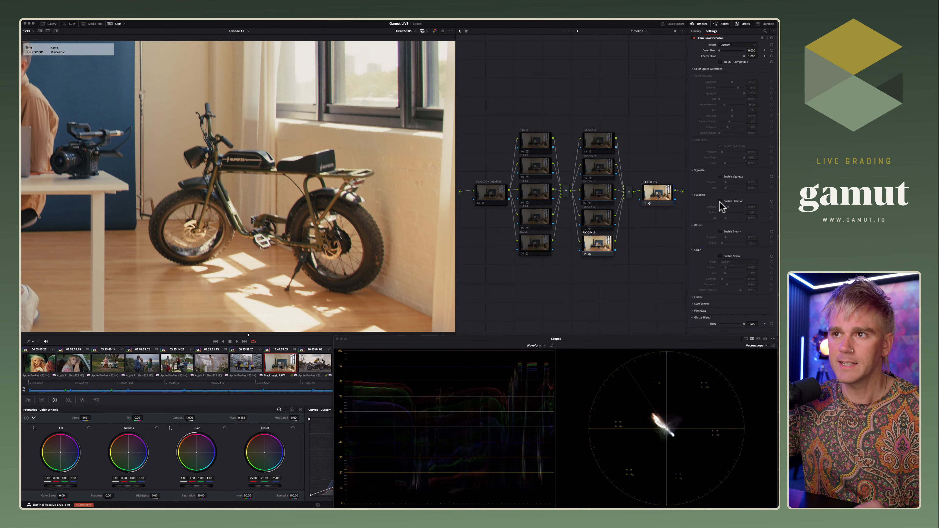
# - Re-enable Halation, raise its Amount and try out higher Hue and Radius values
pyautogui.click(720, 202)
pyautogui.moveTo(727, 207); pyautogui.dragTo(736, 207)
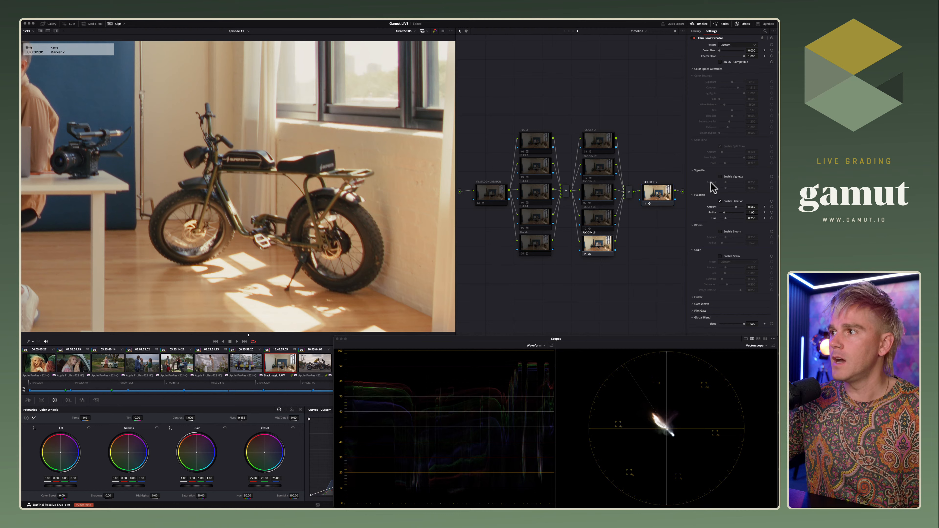
pyautogui.click(719, 201)
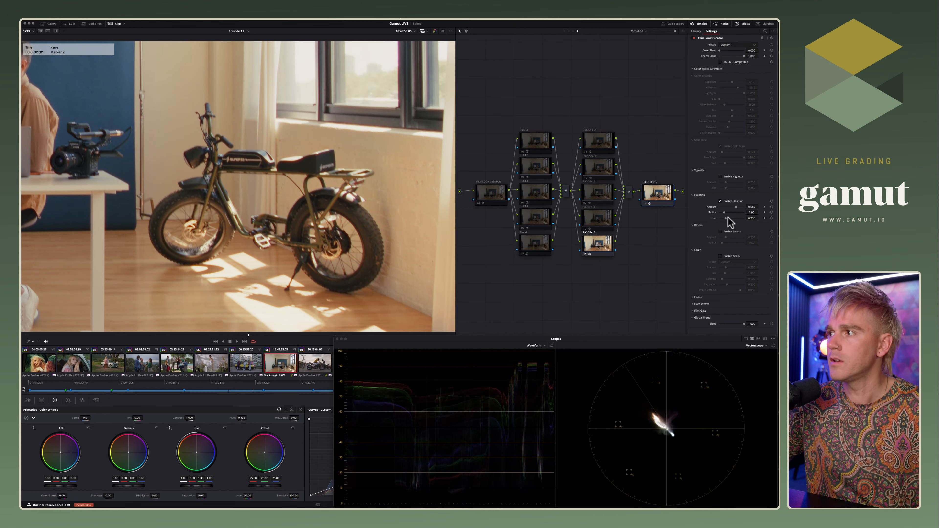
pyautogui.moveTo(725, 218); pyautogui.dragTo(758, 224)
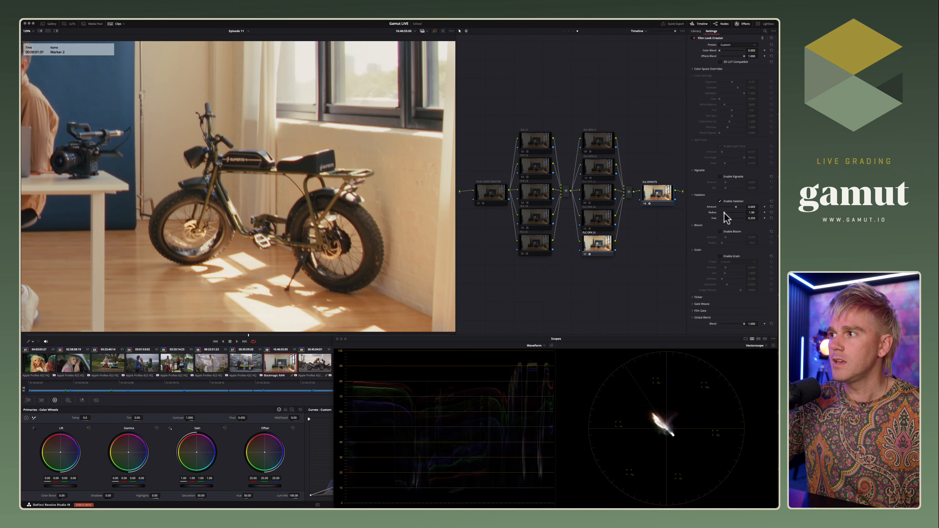
pyautogui.moveTo(724, 213)
pyautogui.mouseDown()
pyautogui.moveTo(738, 213)
pyautogui.moveTo(729, 215)
pyautogui.mouseUp()
# - Undo the Halation experiments and the switching off of Vignette, Bloom and Grain
pyautogui.press('super+z')
pyautogui.press('super+z')
pyautogui.press('super+z')
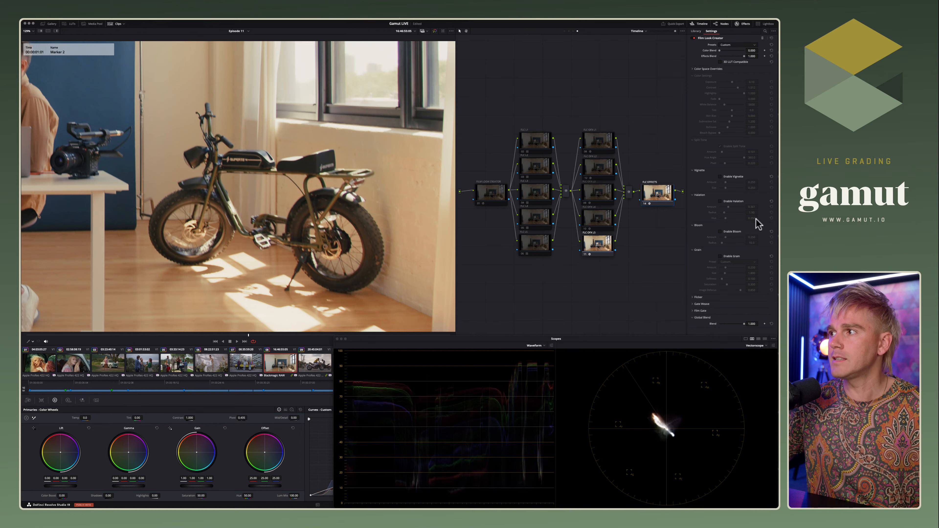
pyautogui.press('super+shift+z')
pyautogui.press('super+shift+z')
pyautogui.press('super+shift+z')
pyautogui.doubleClick(753, 213)
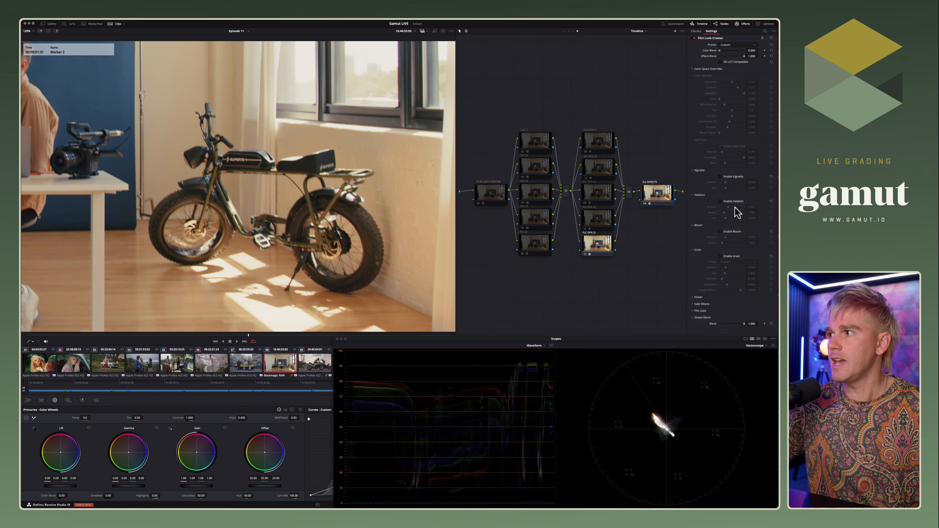
pyautogui.press('super+shift+z')
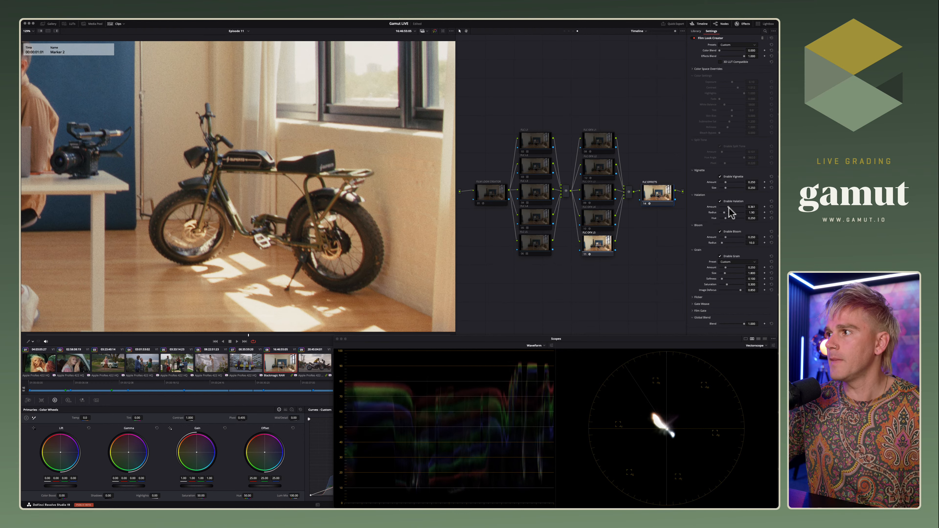
# - Set the Halation Amount to 0.3, compare the frame with it toggled, and raise the Amount to about 0.386
pyautogui.doubleClick(752, 207)
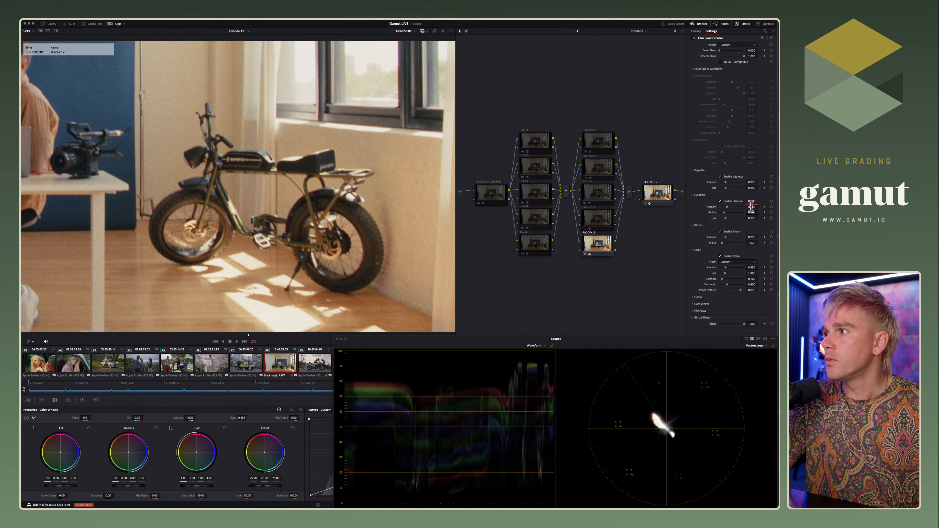
pyautogui.write('0.3')
pyautogui.click(719, 202)
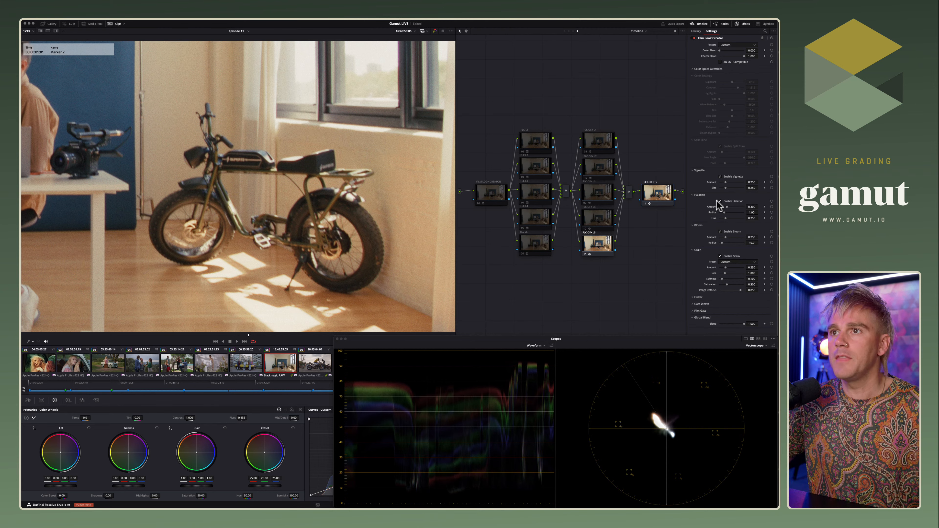
pyautogui.click(727, 207)
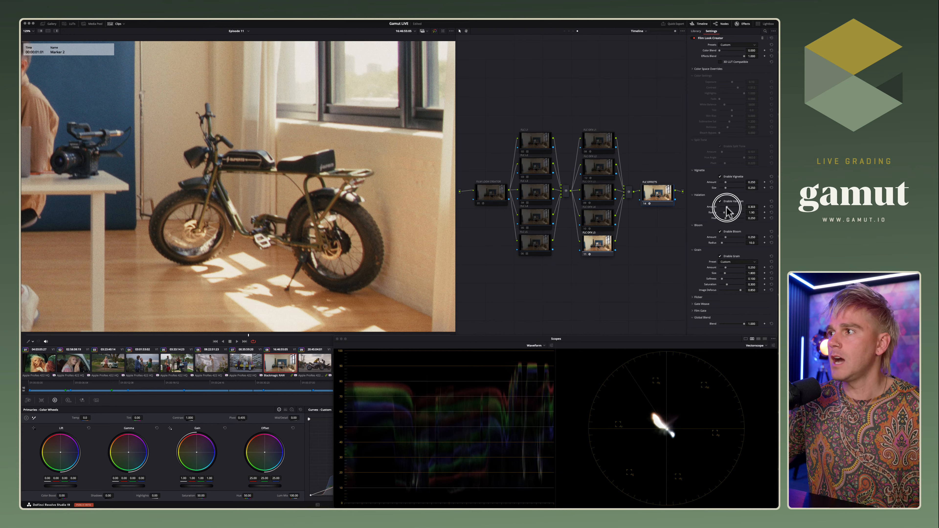
pyautogui.moveTo(725, 207); pyautogui.dragTo(730, 211)
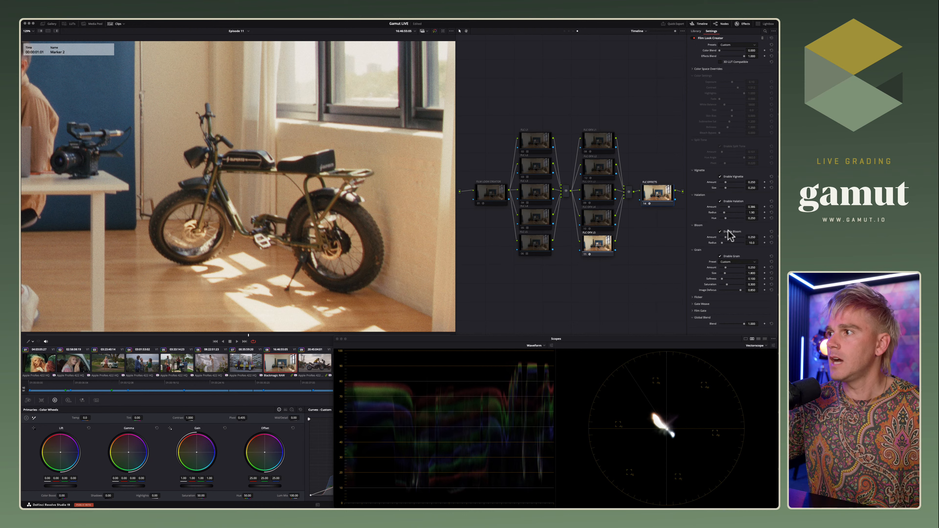
# - Turn off Grain on the effects node and toggle Bloom to compare the frame with and without it
pyautogui.click(720, 256)
pyautogui.click(720, 232)
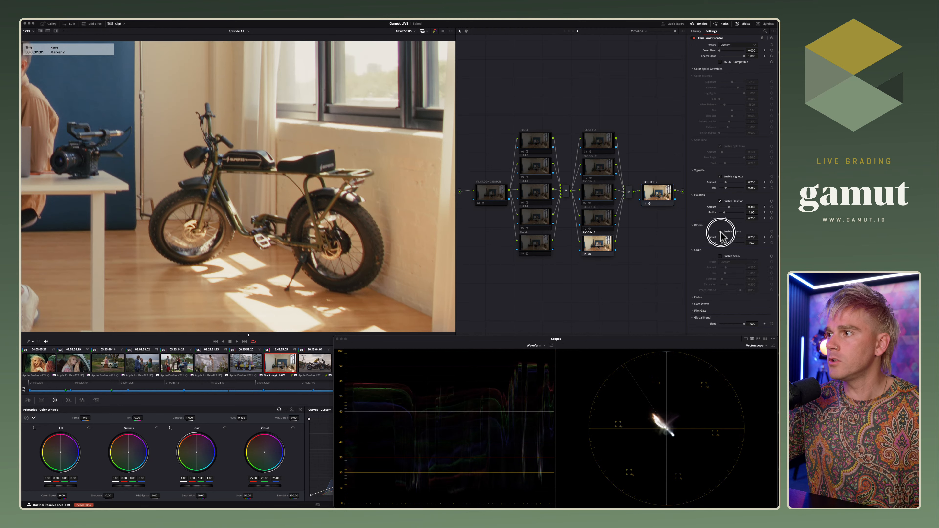
pyautogui.click(720, 232)
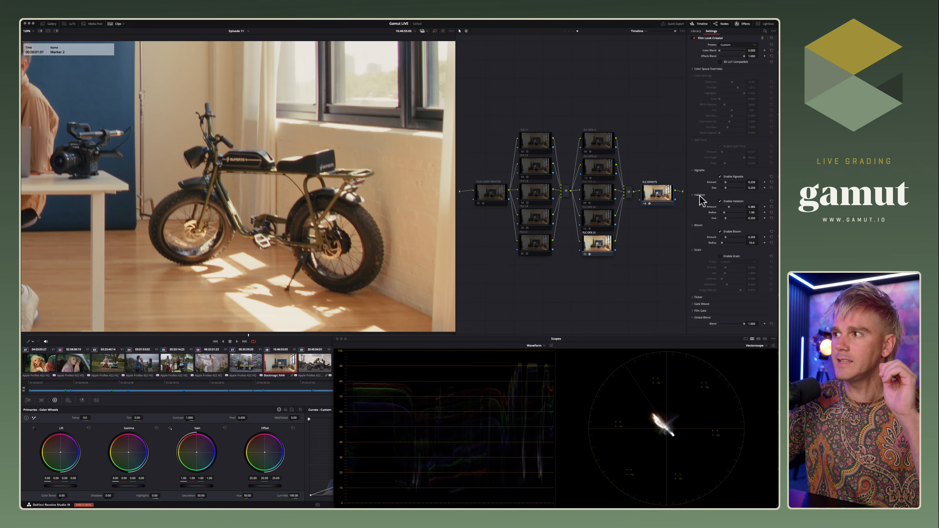
# - Compare the frame with Bloom toggled, leave it on, re-enable Grain and lower the Grain Amount on the bike clip
pyautogui.click(720, 232)
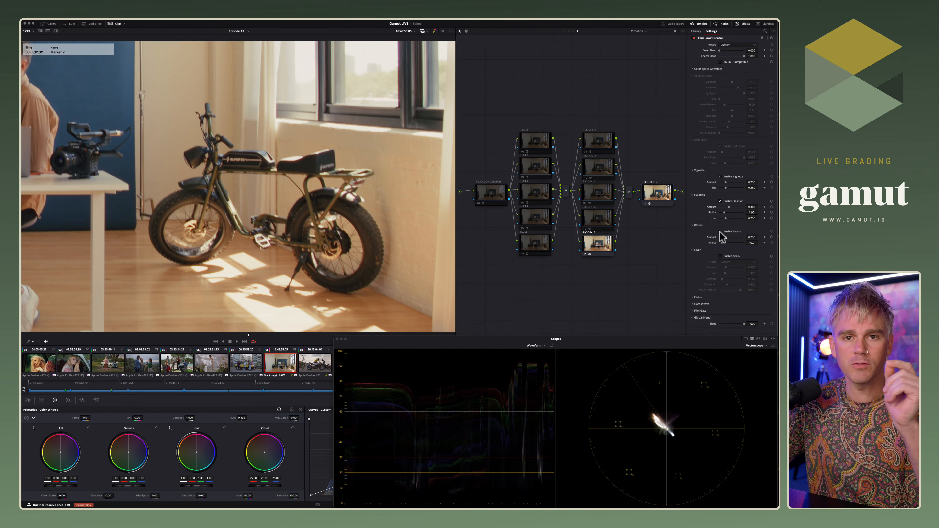
pyautogui.click(720, 256)
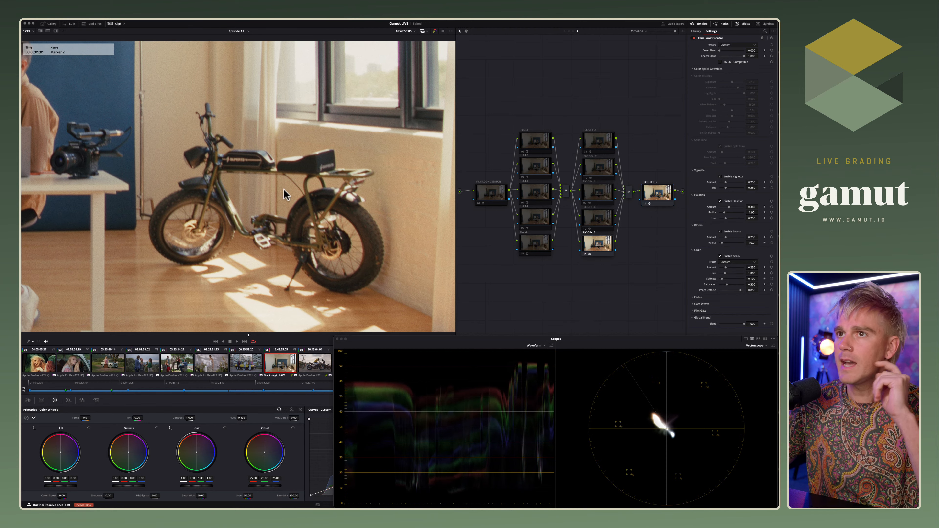
pyautogui.scroll(5, 287, 194)
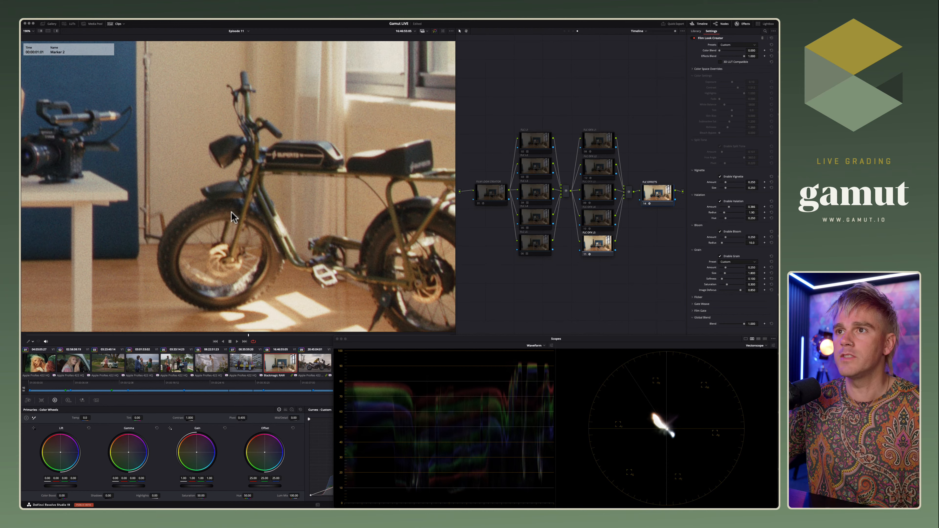
pyautogui.scroll(-3, 223, 218)
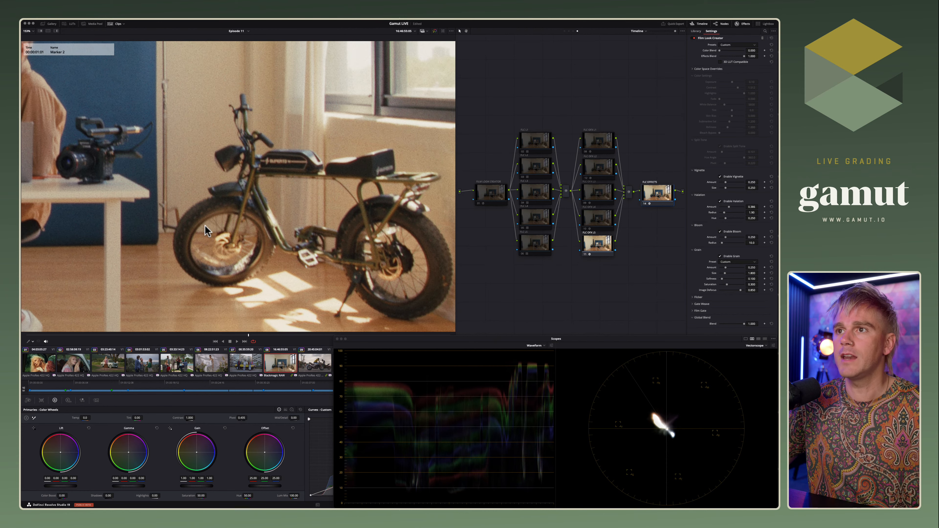
pyautogui.scroll(-1, 206, 232)
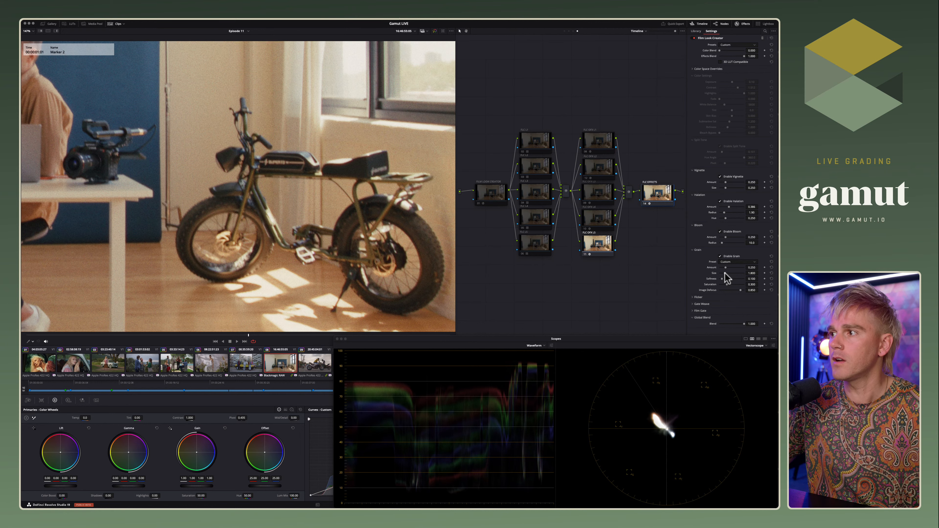
pyautogui.moveTo(726, 273); pyautogui.dragTo(722, 268)
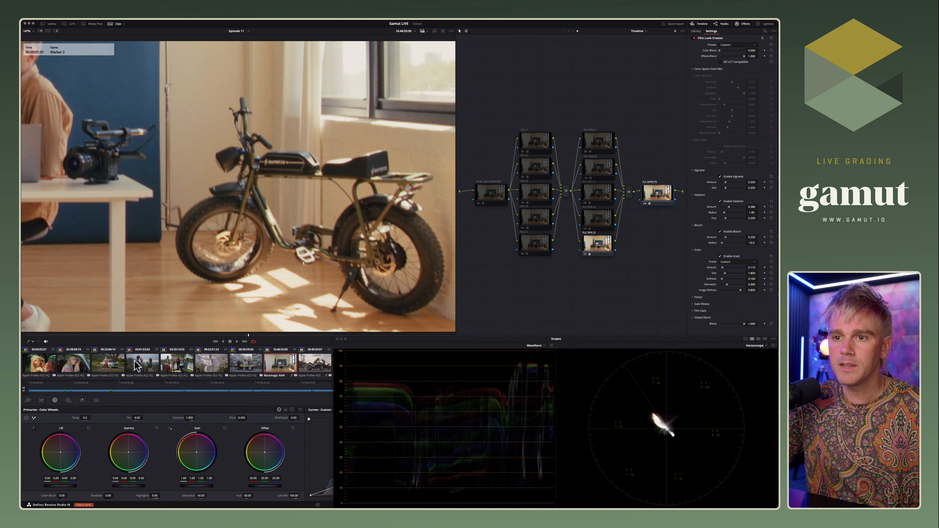
# - Compare the close-up clip of the blonde woman with the effects node toggled, and raise the Grain Amount to about 0.202
pyautogui.click(83, 367)
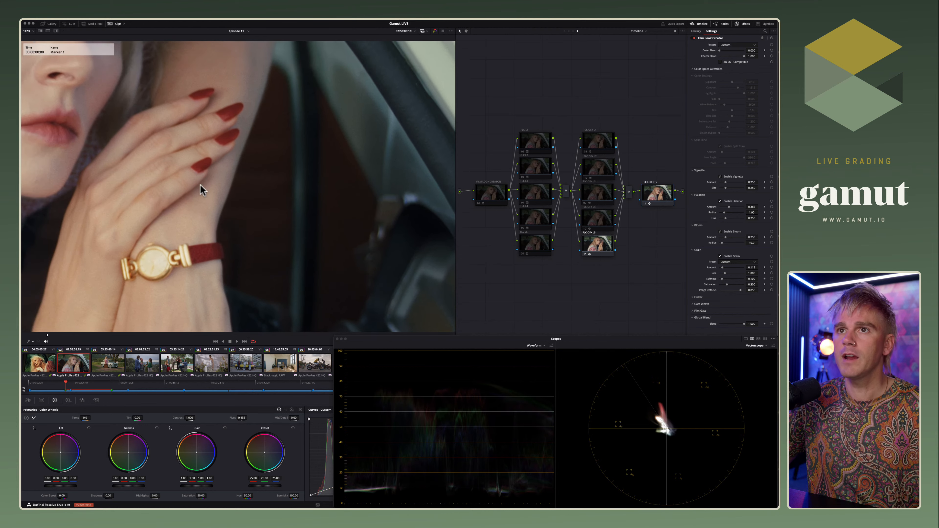
pyautogui.scroll(-10, 200, 185)
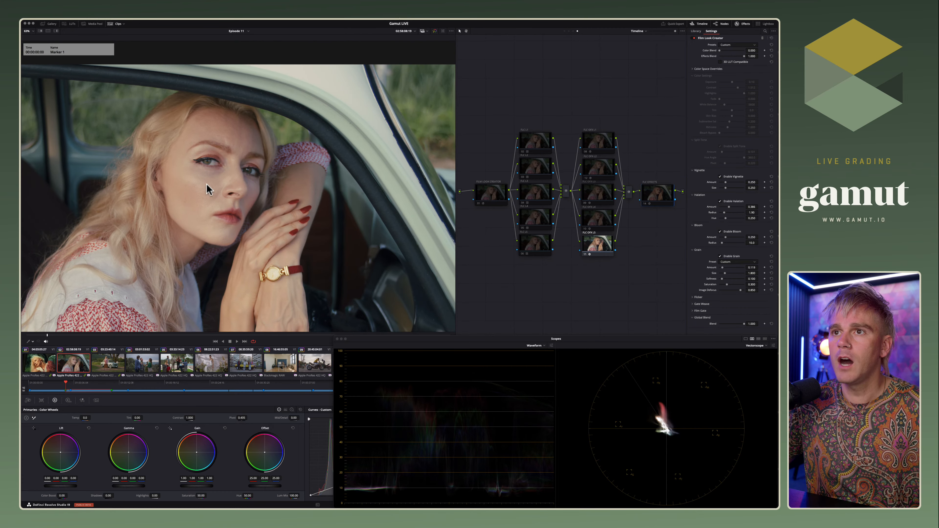
pyautogui.scroll(5, 206, 184)
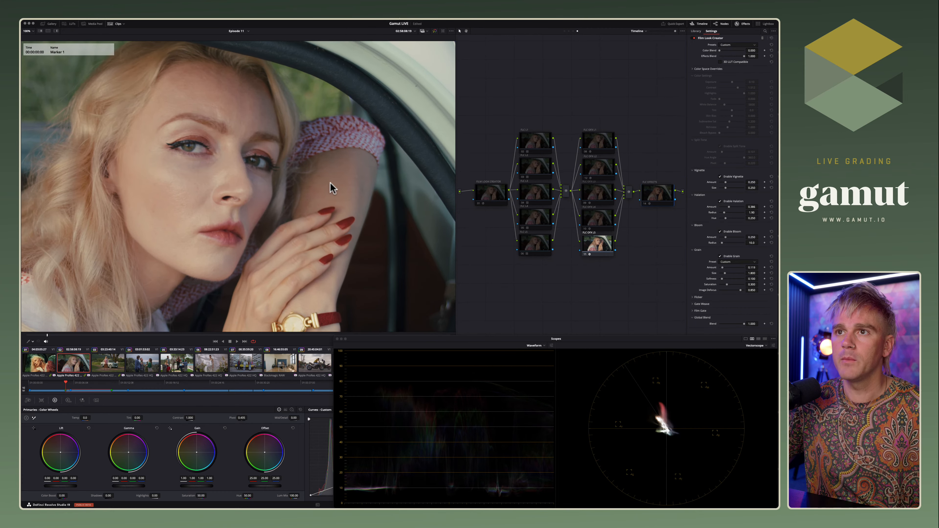
pyautogui.hotkey('ctrl', 'd')
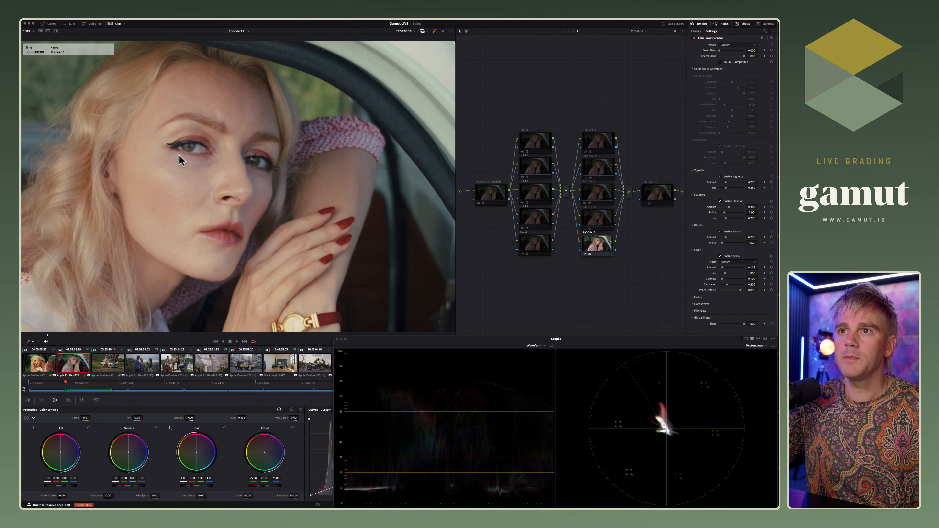
pyautogui.hotkey('ctrl', 'd')
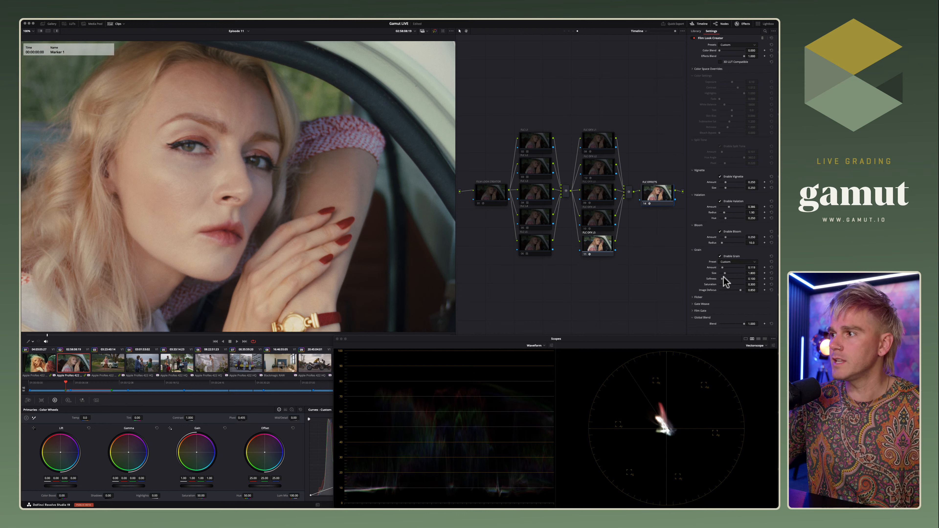
pyautogui.moveTo(723, 267); pyautogui.dragTo(725, 268)
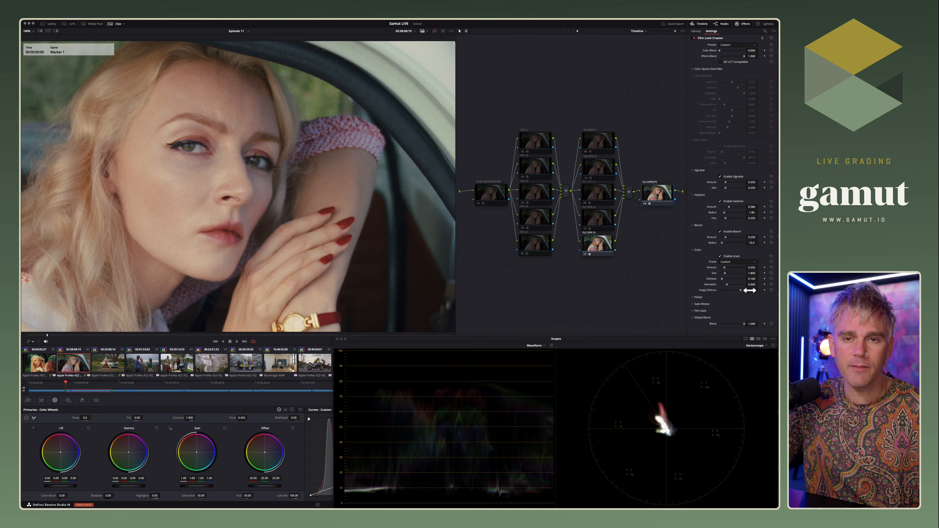
# - Try out Grain's Image Defocus on the close-up and on the clip of three people with wine glasses, fitted in the viewer
pyautogui.moveTo(740, 291)
pyautogui.mouseDown()
pyautogui.moveTo(717, 290)
pyautogui.moveTo(759, 291)
pyautogui.mouseUp()
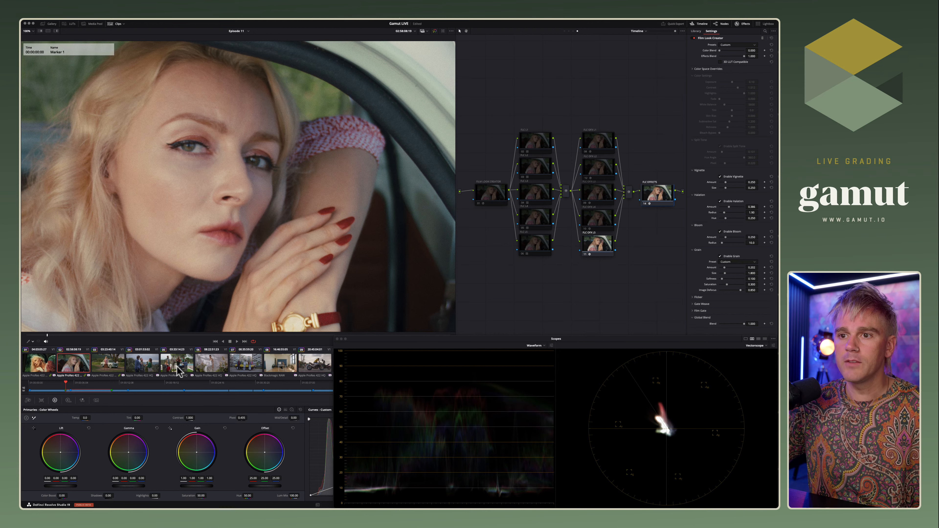
pyautogui.click(146, 364)
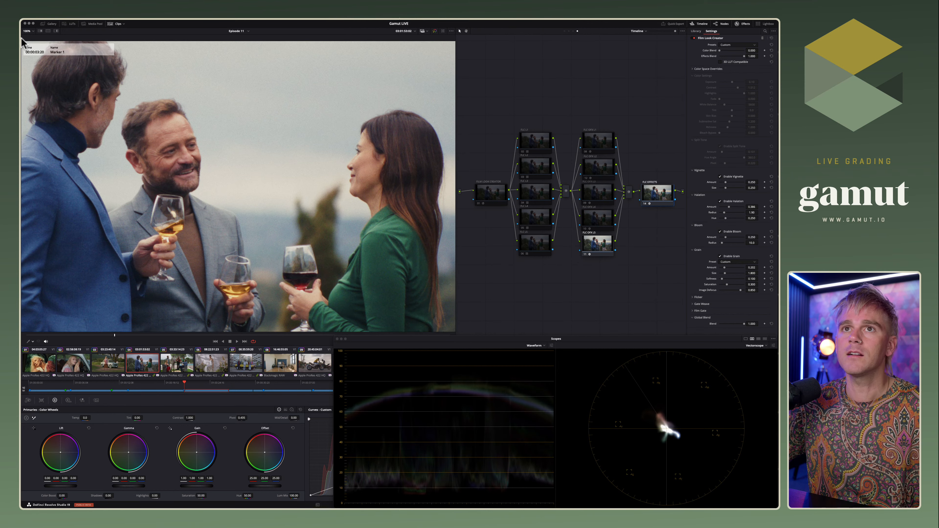
pyautogui.click(29, 31)
pyautogui.click(29, 57)
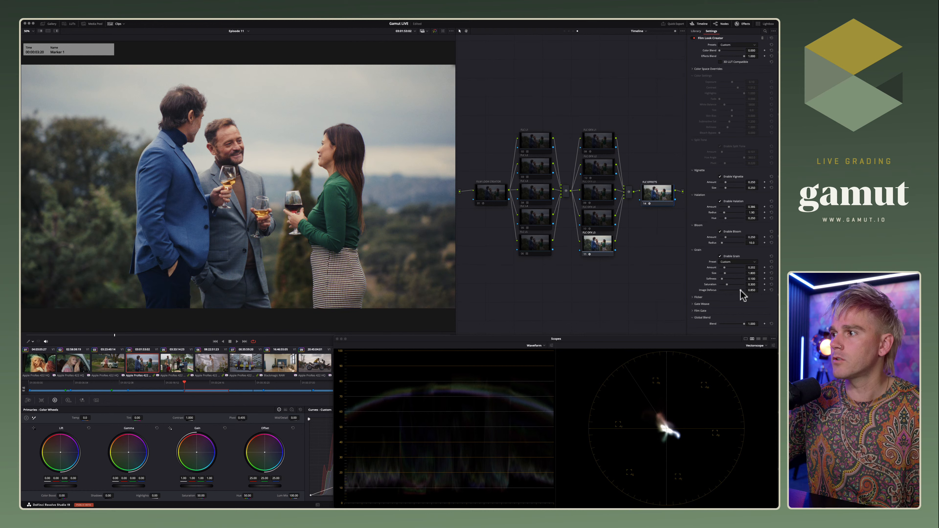
pyautogui.moveTo(741, 291)
pyautogui.mouseDown()
pyautogui.moveTo(732, 291)
pyautogui.moveTo(741, 291)
pyautogui.mouseUp()
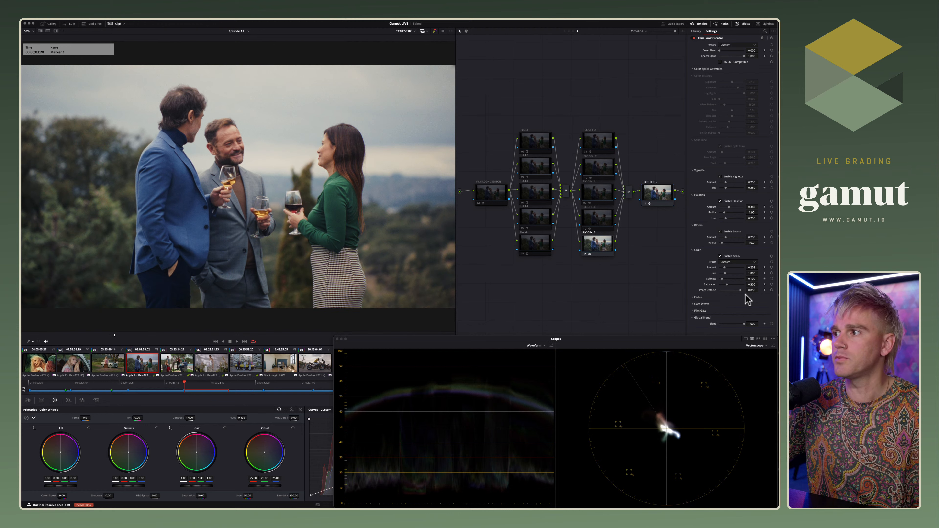
# - Compare the wine-glass clip repeatedly with and without the effects node, leaving the node enabled
pyautogui.press('super+d')
pyautogui.press('super+d')
pyautogui.press('super+d')
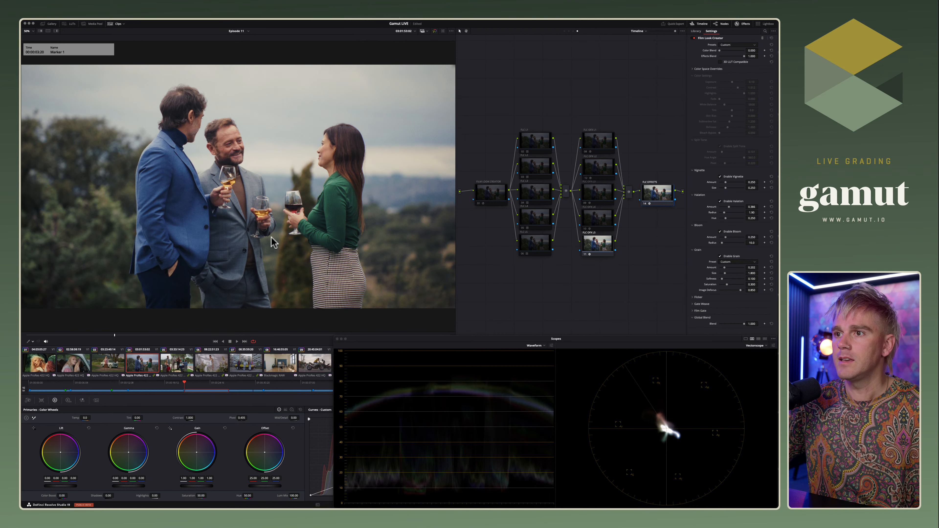
pyautogui.press('super+d')
pyautogui.press('super+d')
pyautogui.press('super+d')
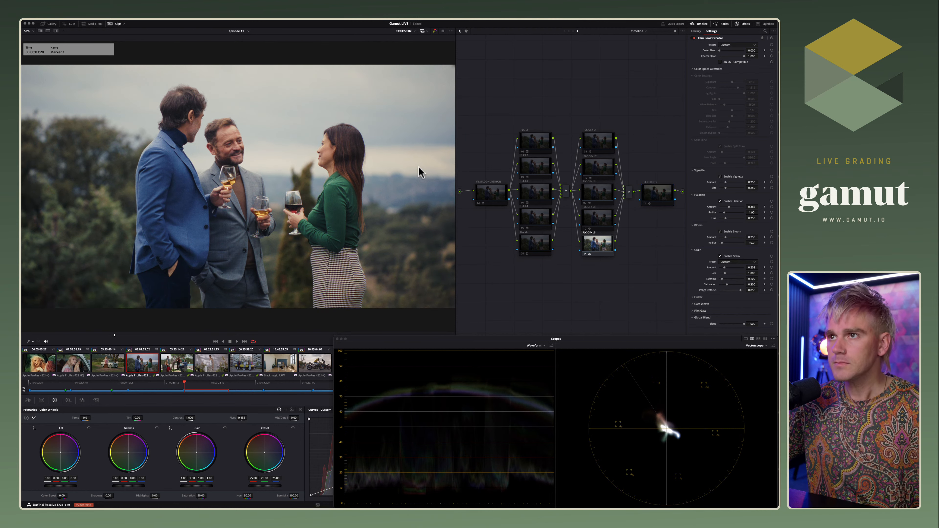
pyautogui.press('super+d')
pyautogui.press('super+d')
pyautogui.press('super+d')
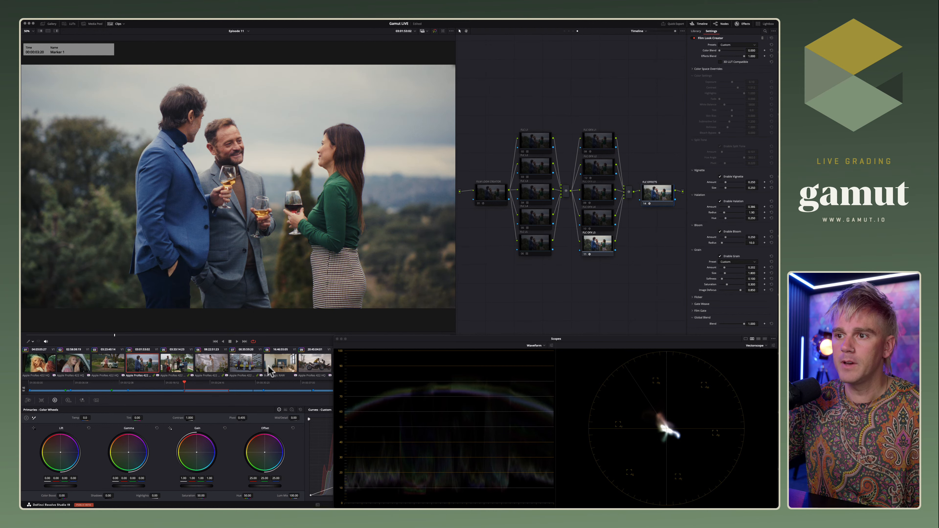
# - On the vintage car clip, raise the Halation Amount to about 0.844, inspect a frame further along, and lower the Amount again
pyautogui.click(103, 364)
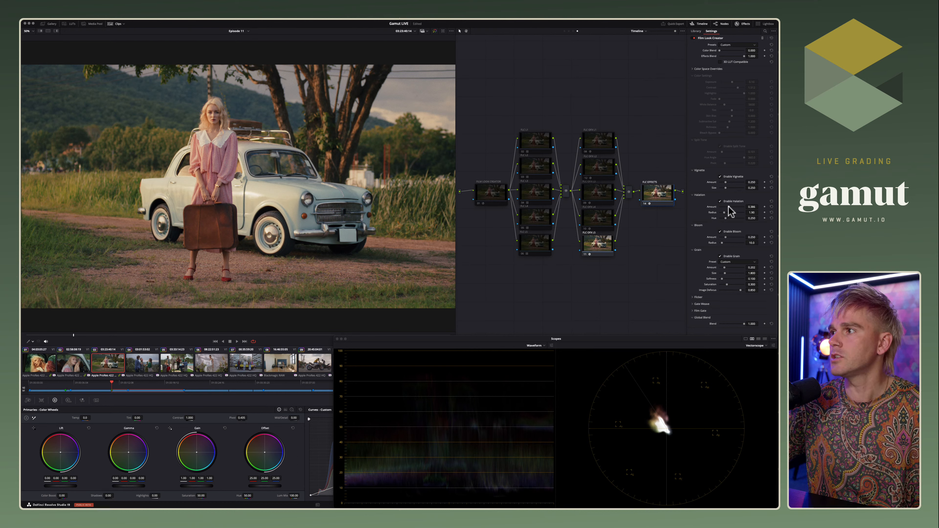
pyautogui.moveTo(729, 207); pyautogui.dragTo(740, 208)
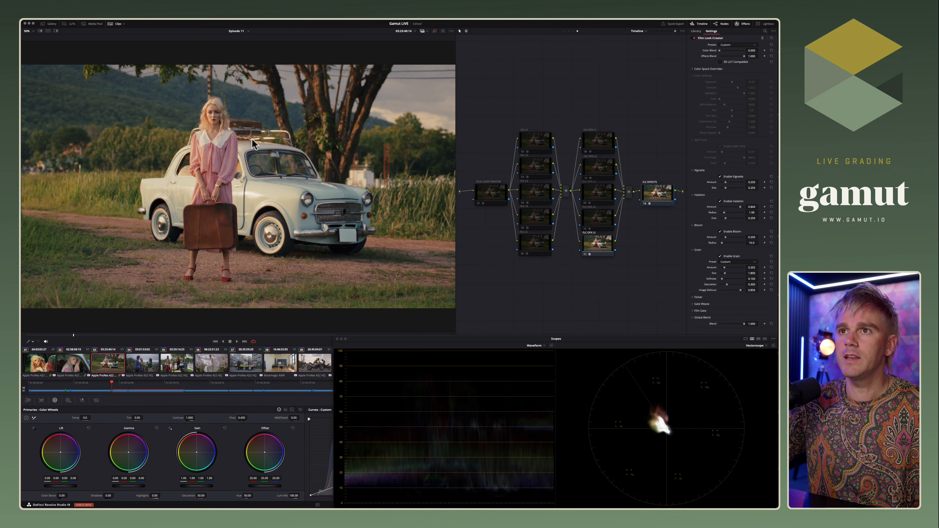
pyautogui.click(122, 381)
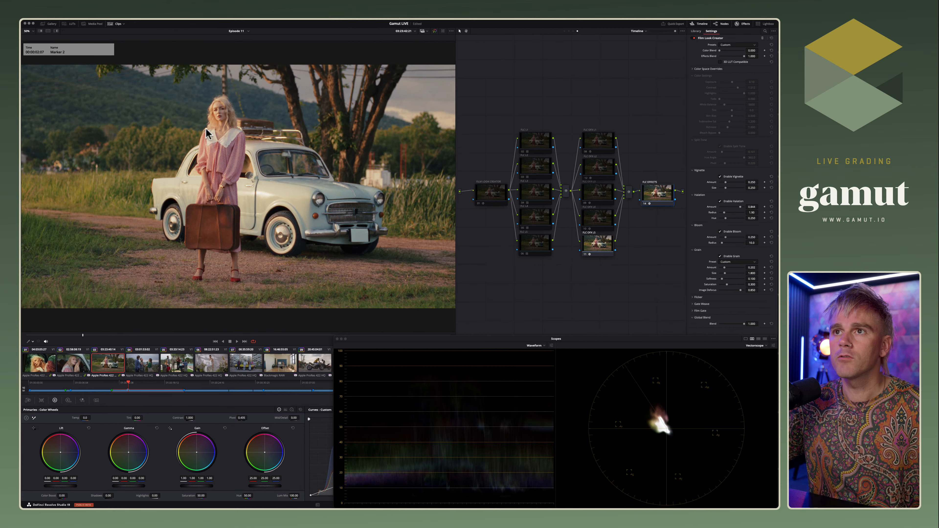
pyautogui.scroll(2, 207, 133)
pyautogui.moveTo(206, 129); pyautogui.dragTo(202, 144)
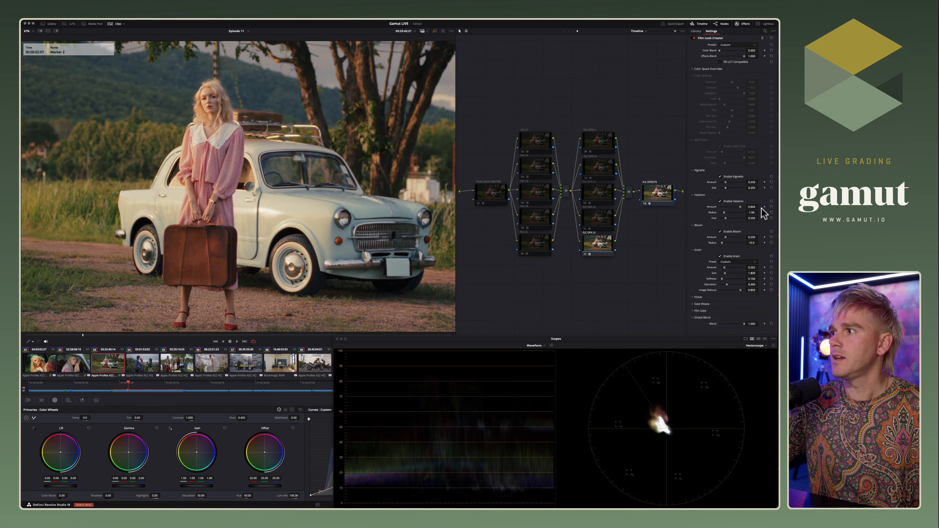
pyautogui.moveTo(740, 207); pyautogui.dragTo(728, 206)
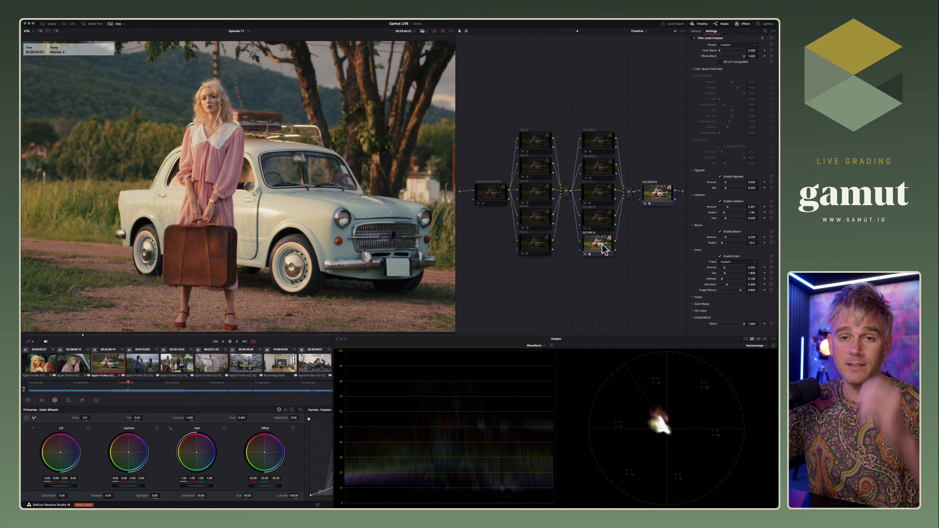
# - Switch the look by disabling the lowest node of the second parallel column and enabling the node just above it
pyautogui.click(597, 143)
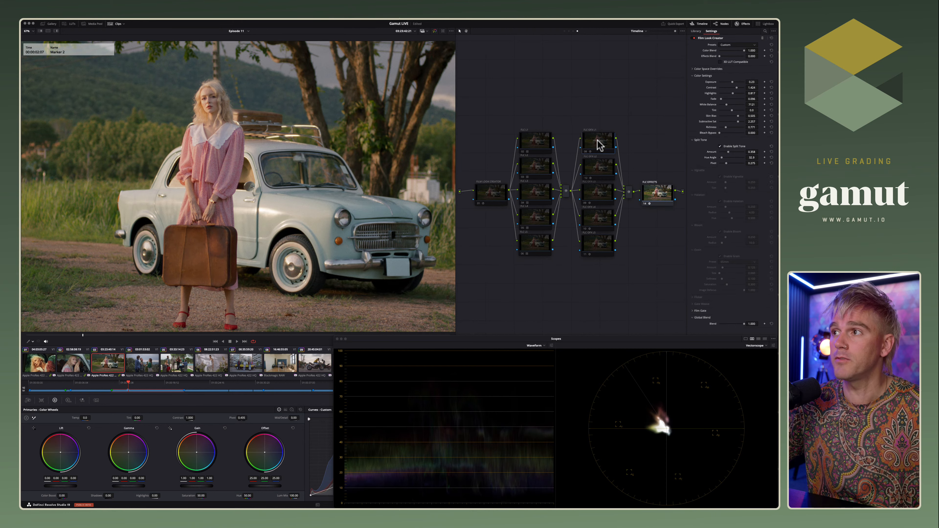
pyautogui.press('super+d')
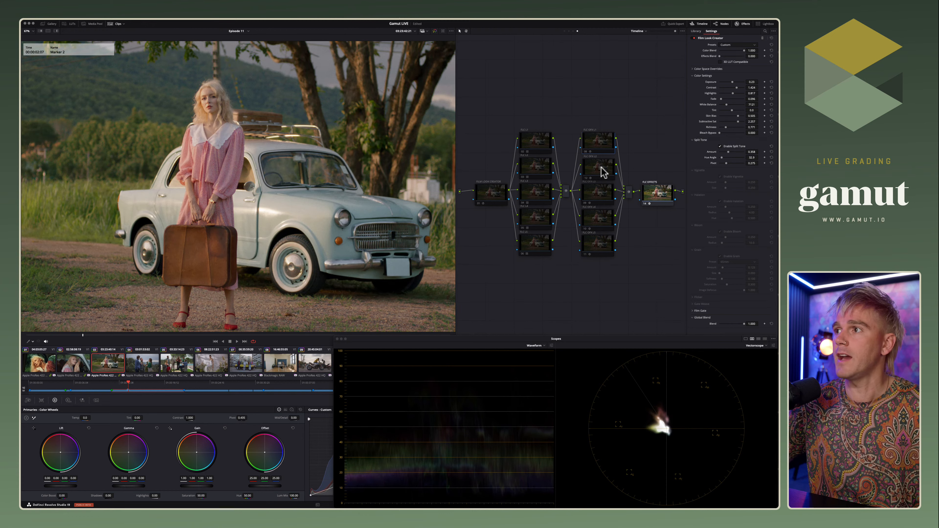
pyautogui.click(601, 214)
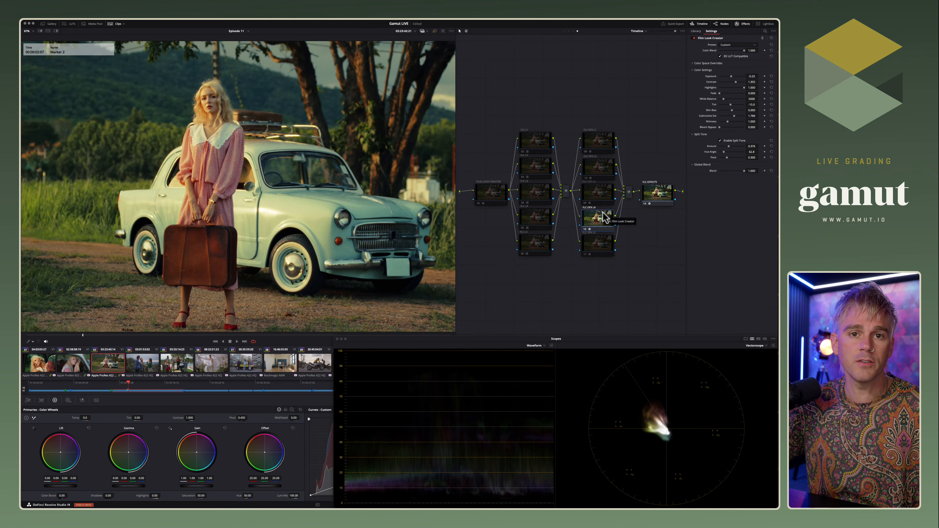
# - Raise the Halation Amount on the effects node to about 0.525 and compare the frame with Grain toggled
pyautogui.click(669, 196)
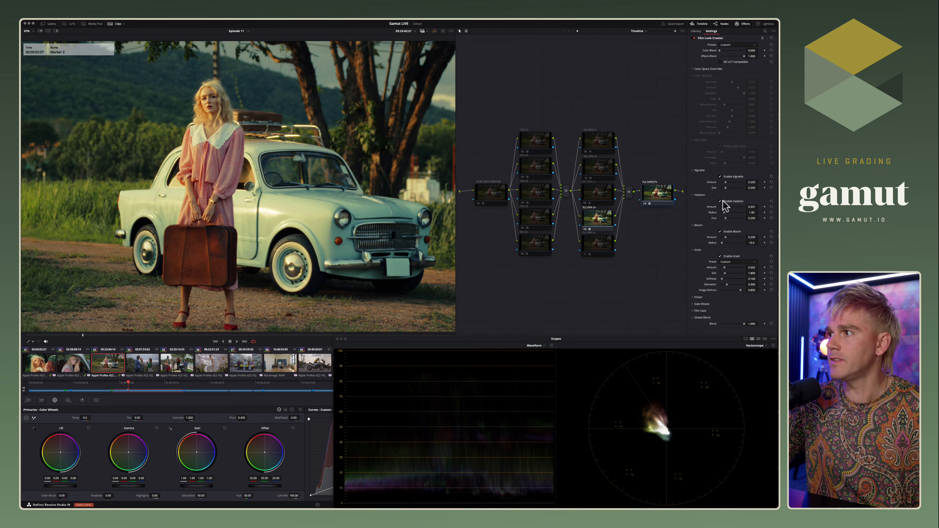
pyautogui.moveTo(727, 211); pyautogui.dragTo(725, 210)
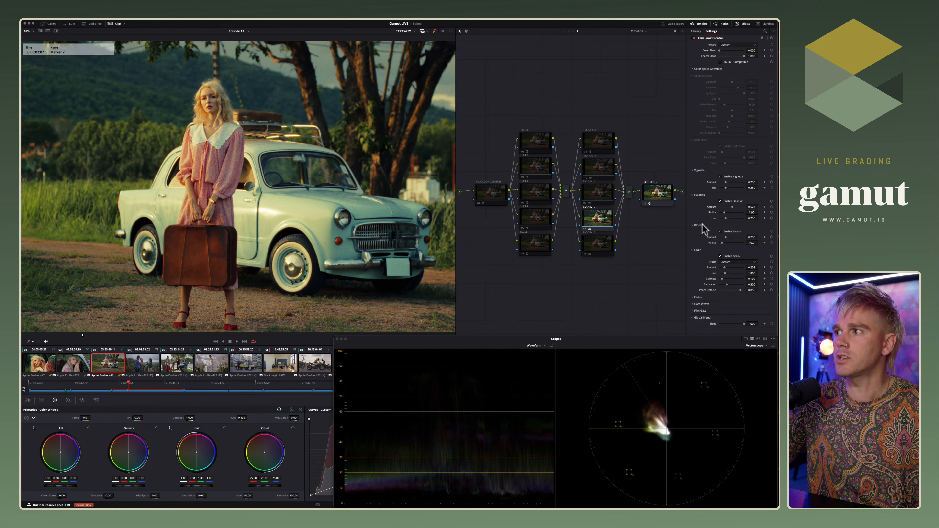
pyautogui.click(721, 256)
pyautogui.click(721, 256)
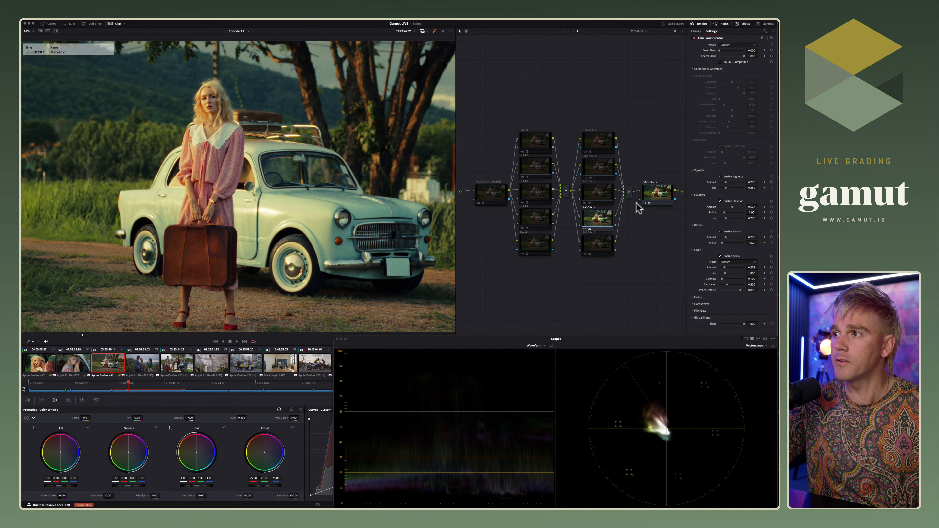
# - Select the active look node and compare the vintage car frame with its Split Tone toggled
pyautogui.click(600, 224)
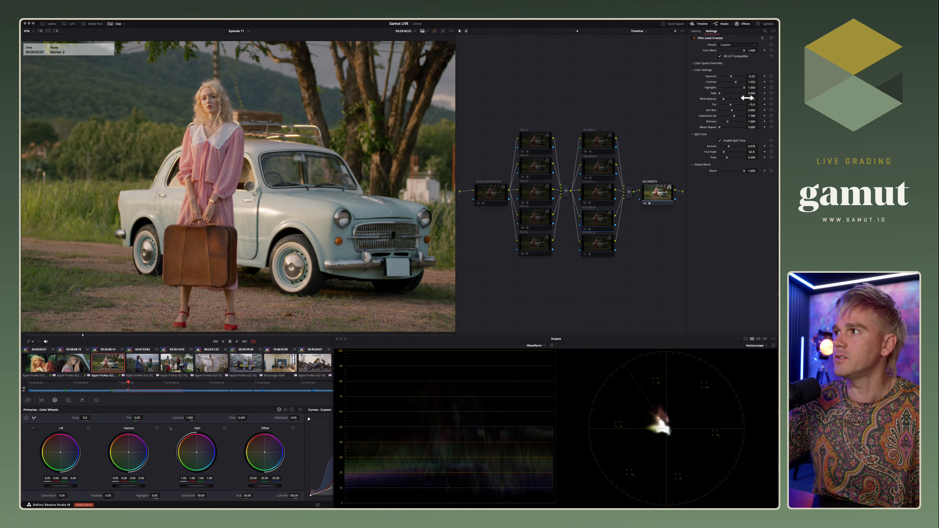
pyautogui.click(720, 141)
pyautogui.click(720, 140)
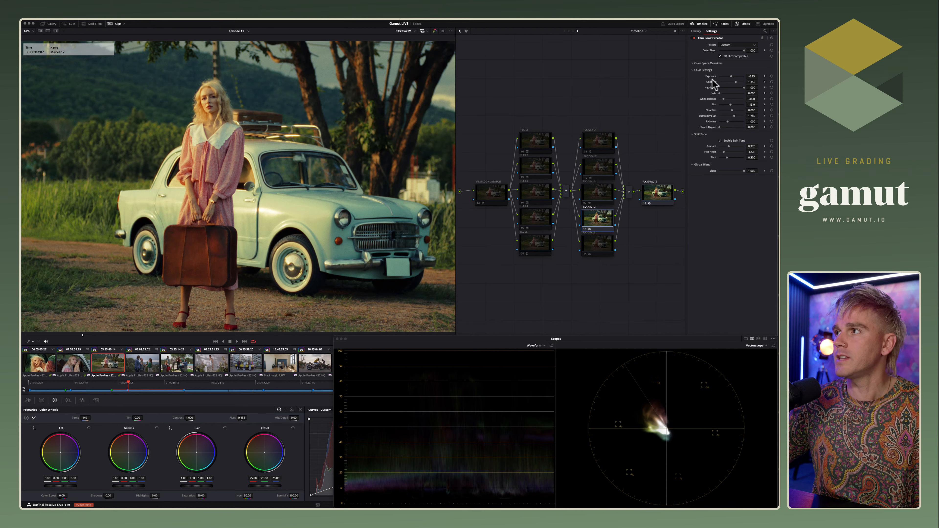
# - Try a higher Exposure on the look node, undo it, and compare the frame with the node toggled
pyautogui.moveTo(752, 78); pyautogui.dragTo(733, 80)
pyautogui.click(732, 75)
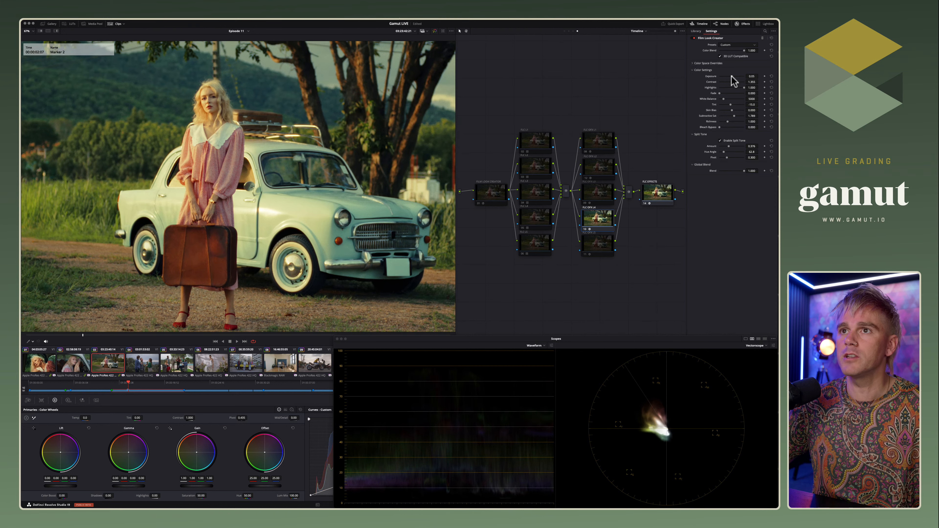
pyautogui.press('super+z')
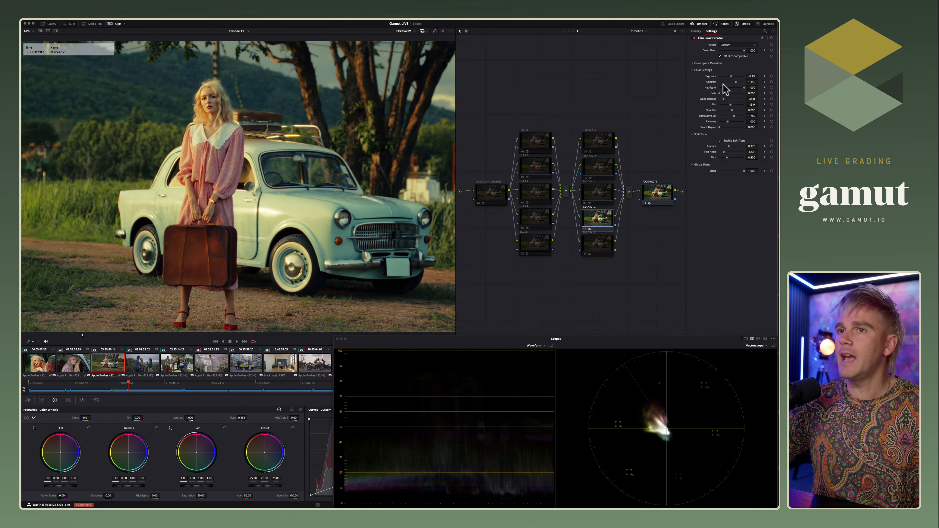
pyautogui.press('super+d')
pyautogui.press('super+d')
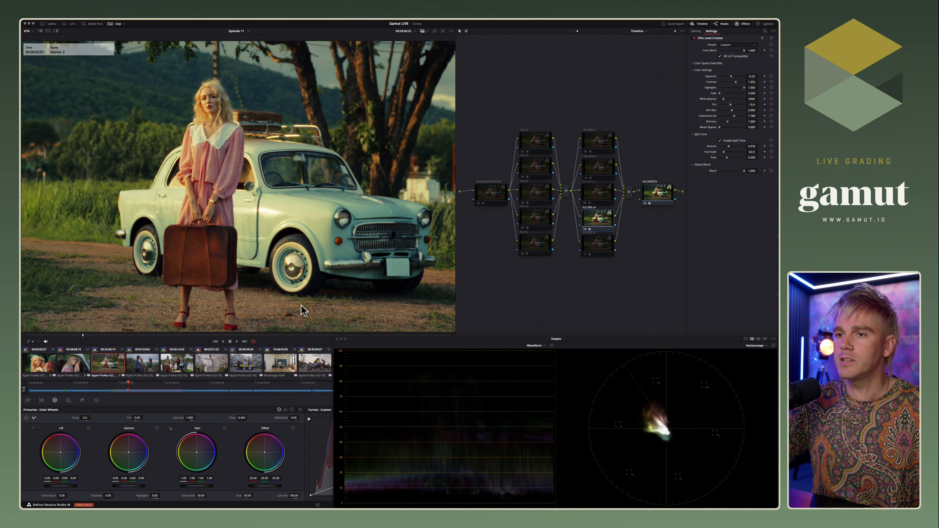
# - Dock the floating scopes and fit the whole frame in the viewer
pyautogui.press('super+shift+w')
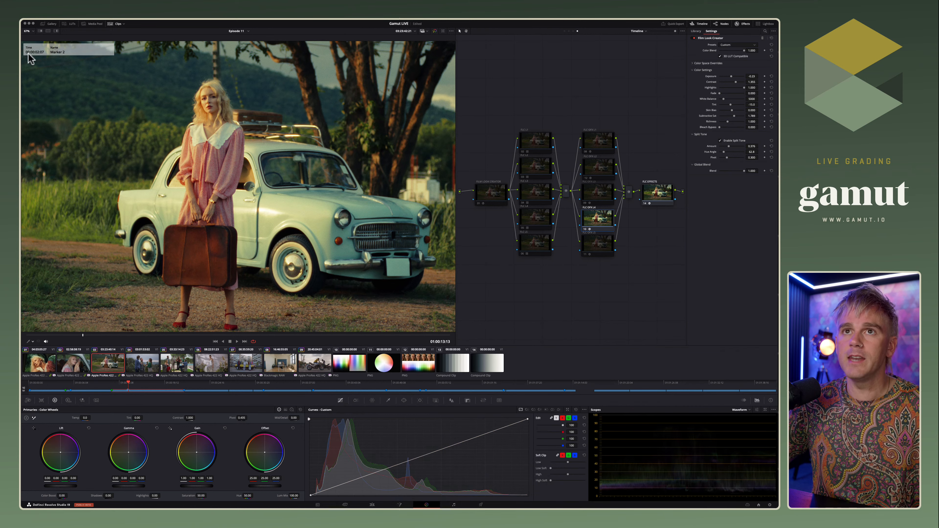
pyautogui.click(28, 31)
pyautogui.click(28, 57)
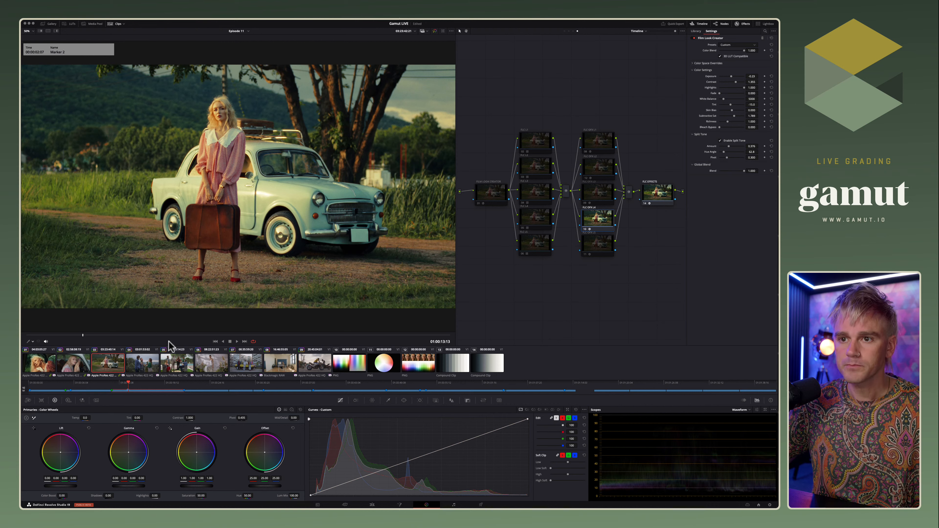
# - Open the clip of three people holding wine glasses, compare the active look, and leave its node disabled
pyautogui.click(163, 370)
pyautogui.click(156, 367)
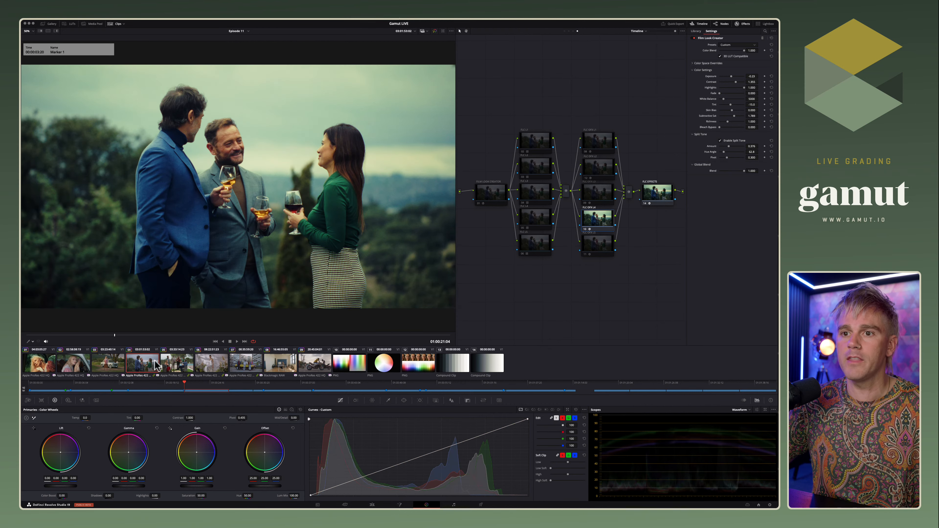
pyautogui.press('super+d')
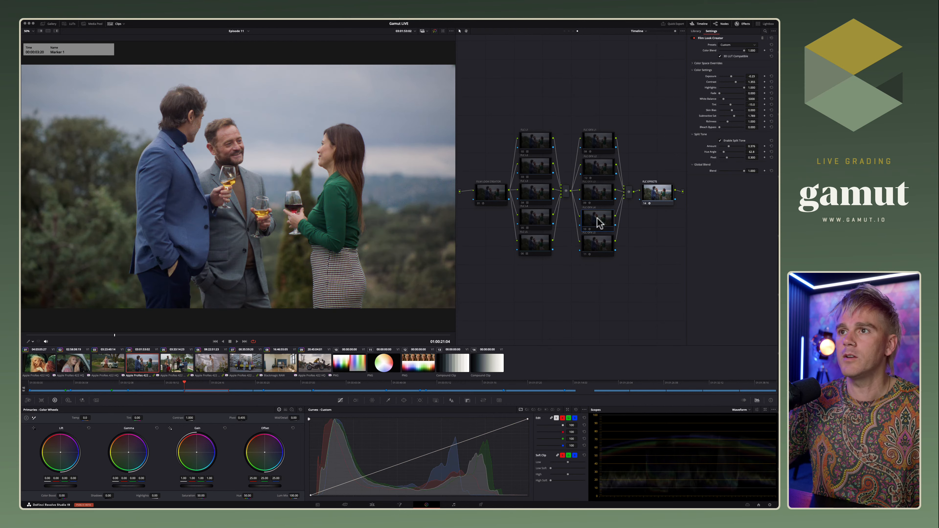
pyautogui.press('super+d')
pyautogui.press('super+d')
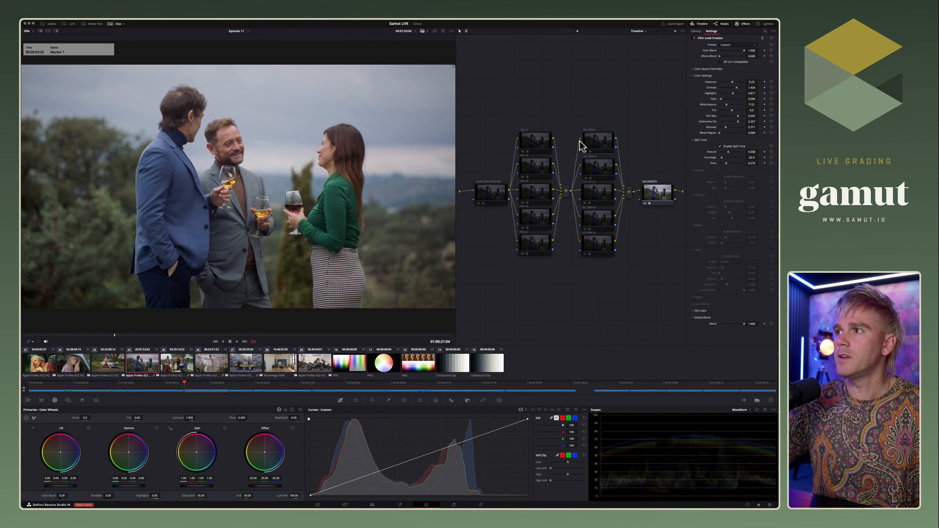
# - Compare the top look node of the first parallel column, then the top one of the second, on the wine-glass clip
pyautogui.click(532, 145)
pyautogui.press('super+d')
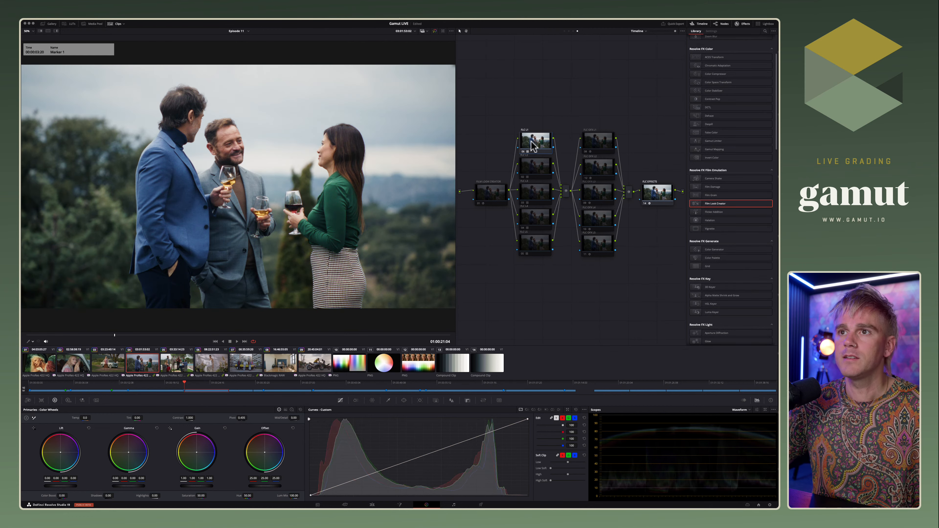
pyautogui.press('super+d')
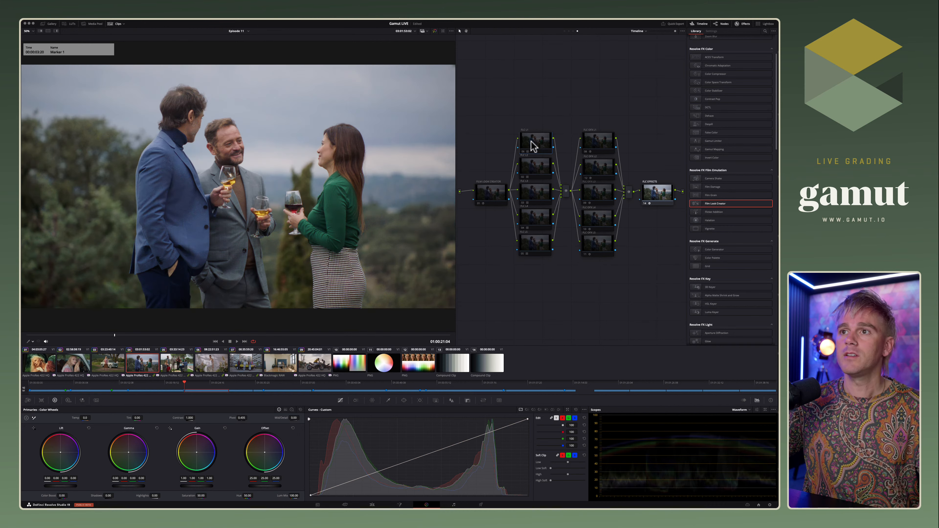
pyautogui.press('super+d')
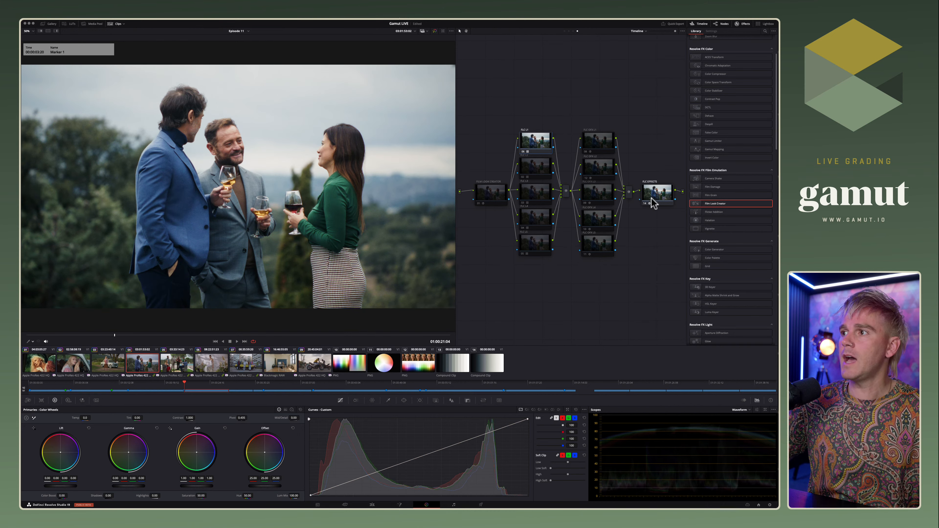
pyautogui.click(599, 143)
pyautogui.press('super+d')
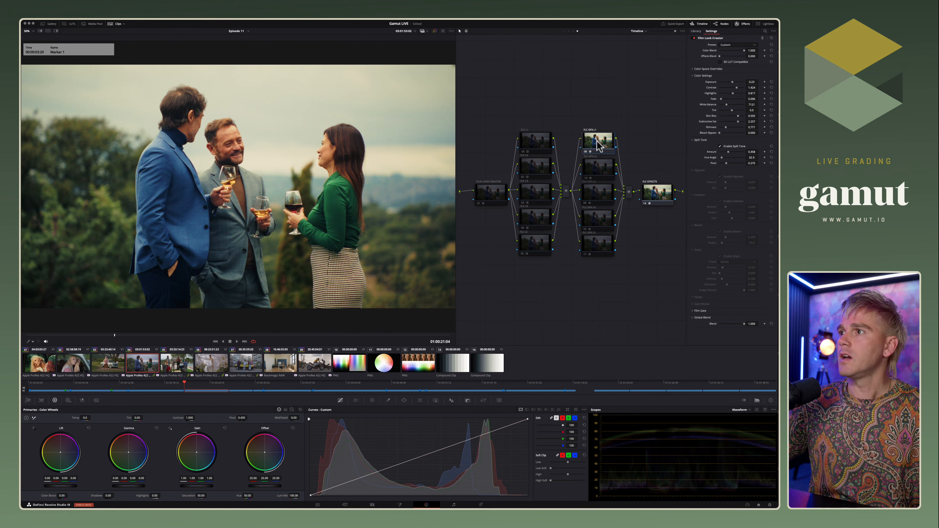
pyautogui.press('super+d')
pyautogui.press('super+d')
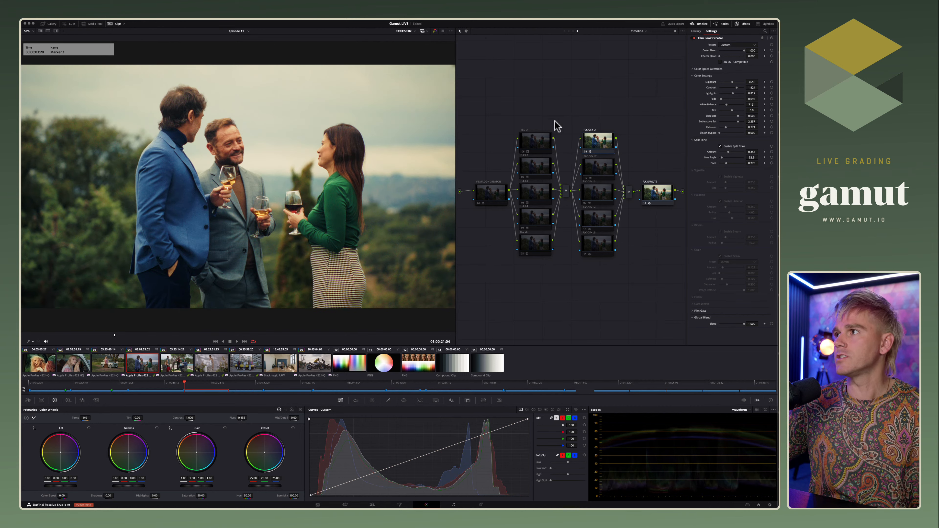
# - Recheck the first column's top look on the wine-glass clip, then compare the second look node of that column
pyautogui.click(541, 150)
pyautogui.press('super+d')
pyautogui.press('super+d')
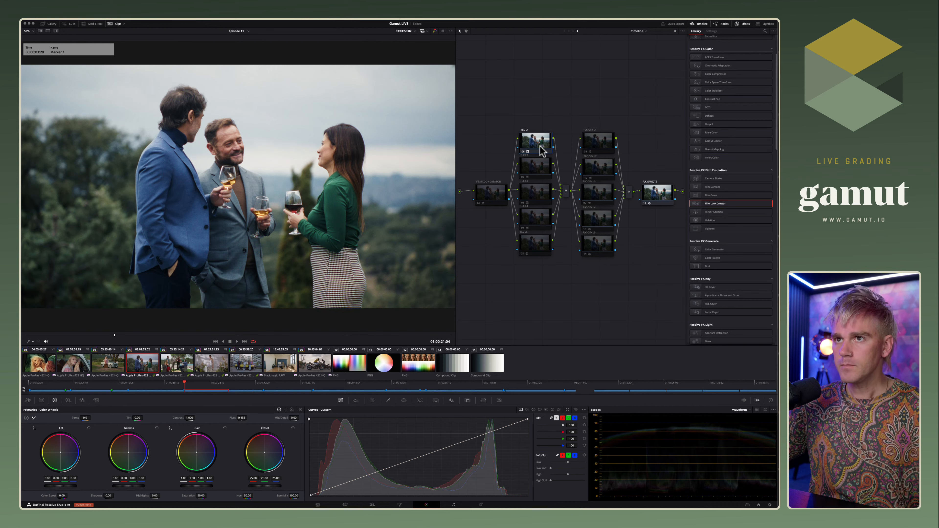
pyautogui.press('super+d')
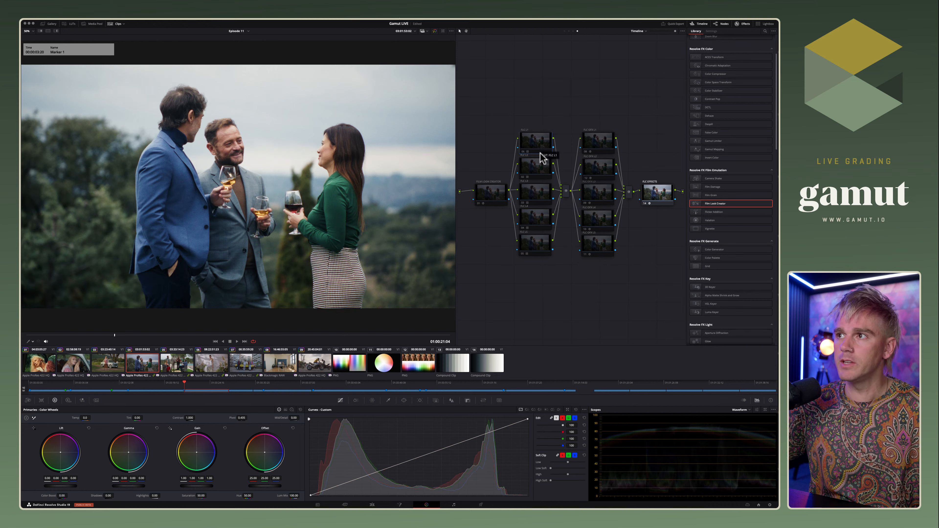
pyautogui.click(541, 171)
pyautogui.press('super+d')
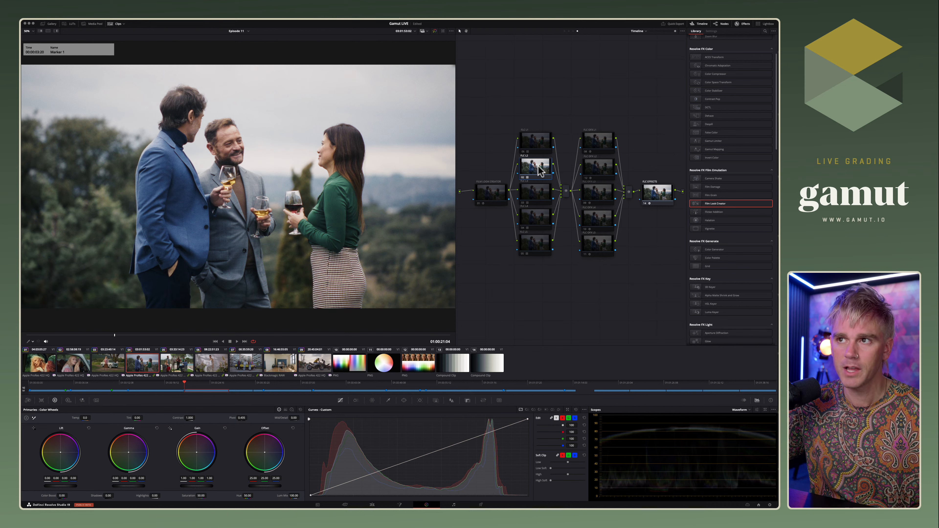
pyautogui.press('super+d')
pyautogui.press('super+d')
# - Compare the third look of the first parallel column on the wine-glass clip, then replace it with the fourth look
pyautogui.click(542, 191)
pyautogui.press('super+d')
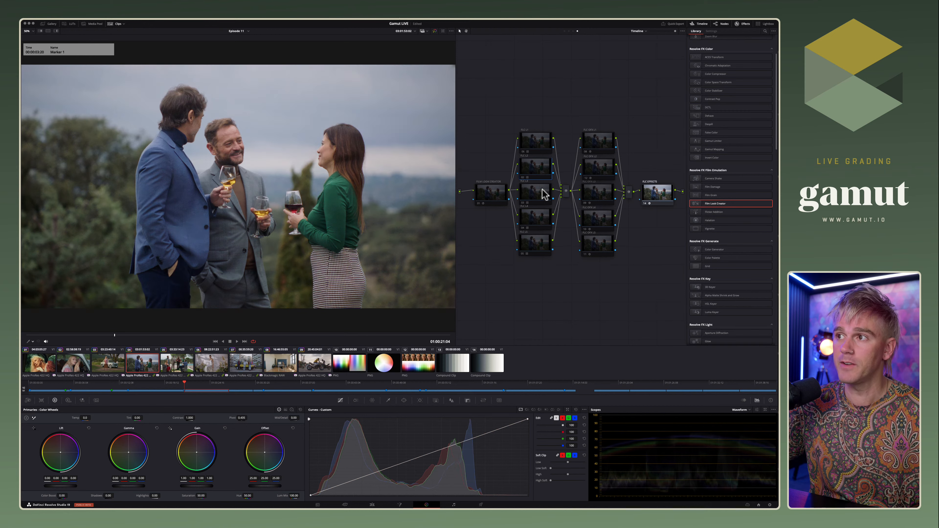
pyautogui.press('super+d')
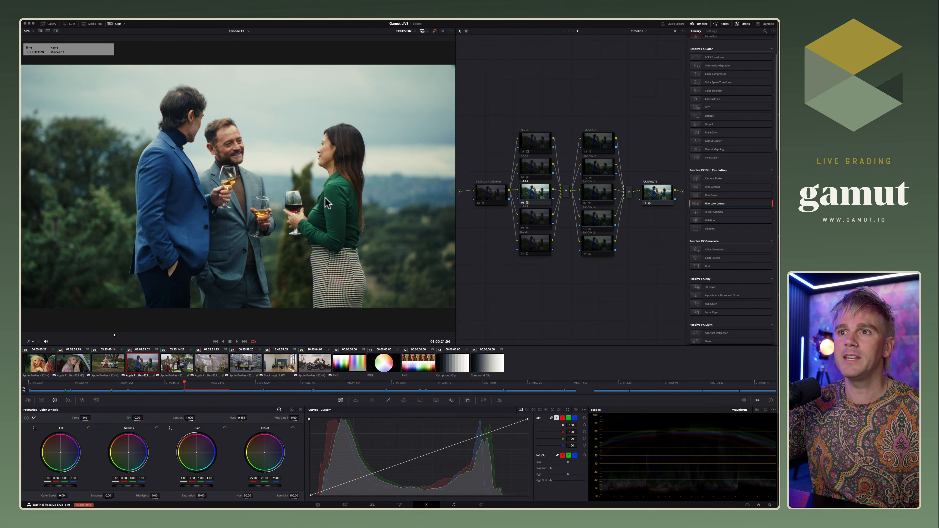
pyautogui.press('super+d')
pyautogui.press('super+d')
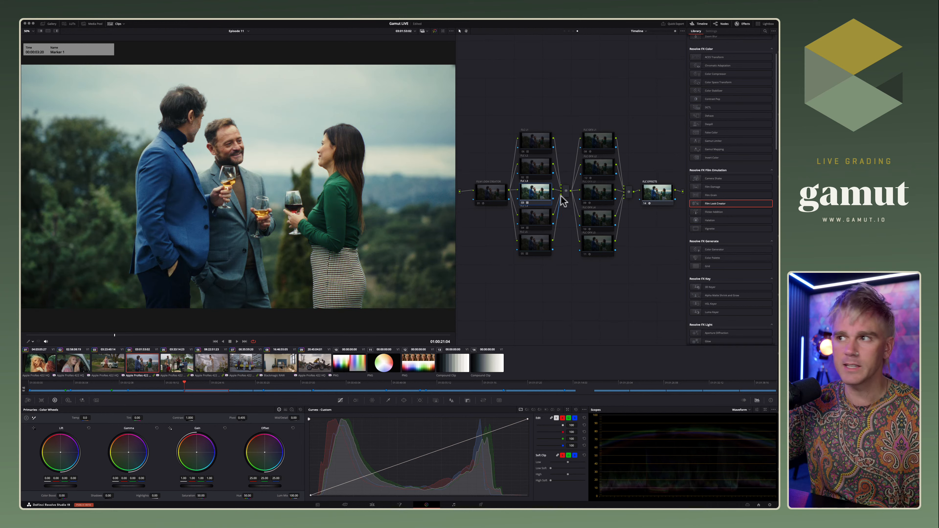
pyautogui.press('super+d')
pyautogui.click(532, 220)
pyautogui.press('super+d')
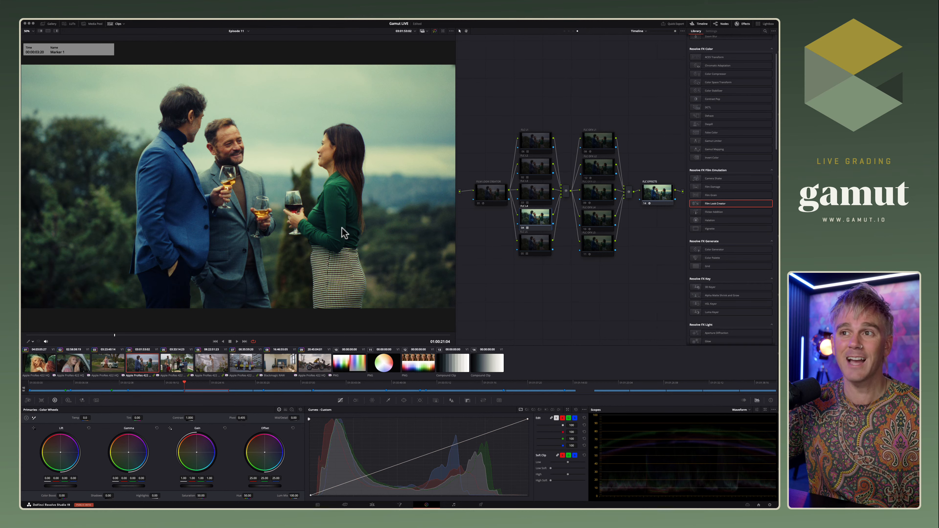
# - Open the clip of the woman in the white dress and compare the frame with the fourth look node toggled
pyautogui.click(221, 373)
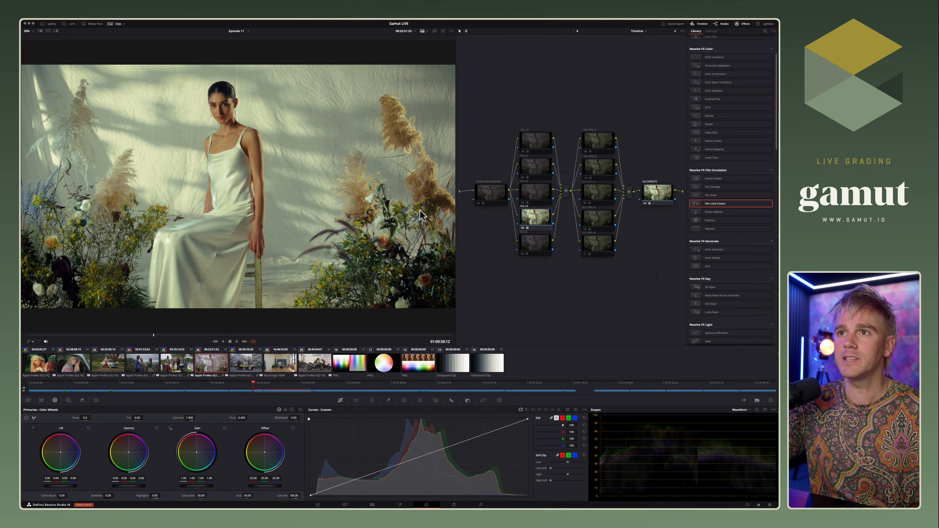
pyautogui.press('super+d')
pyautogui.press('super+d')
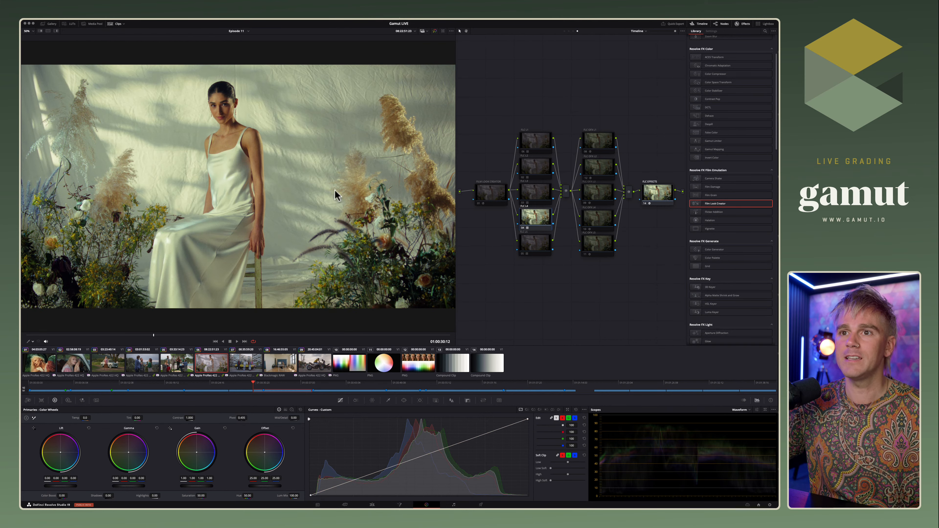
pyautogui.press('super+d')
pyautogui.press('super+d')
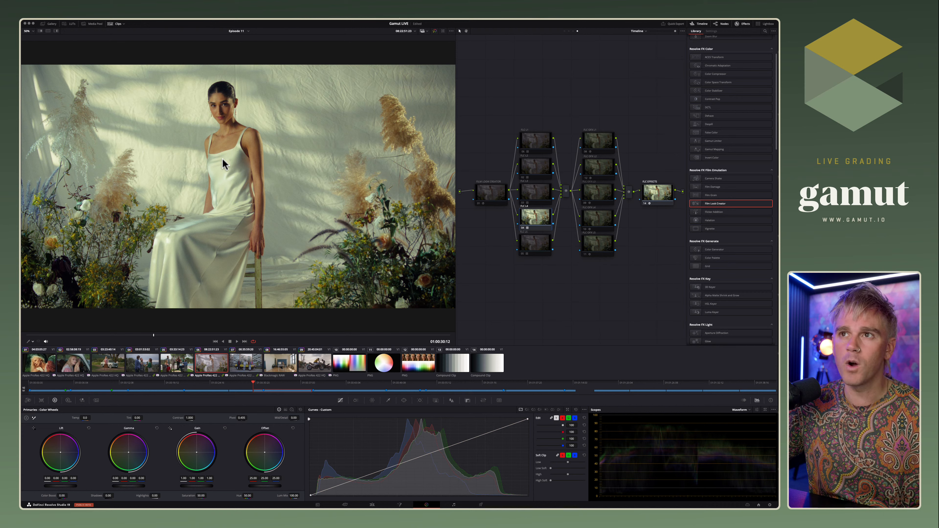
pyautogui.press('super+d')
pyautogui.press('super+d')
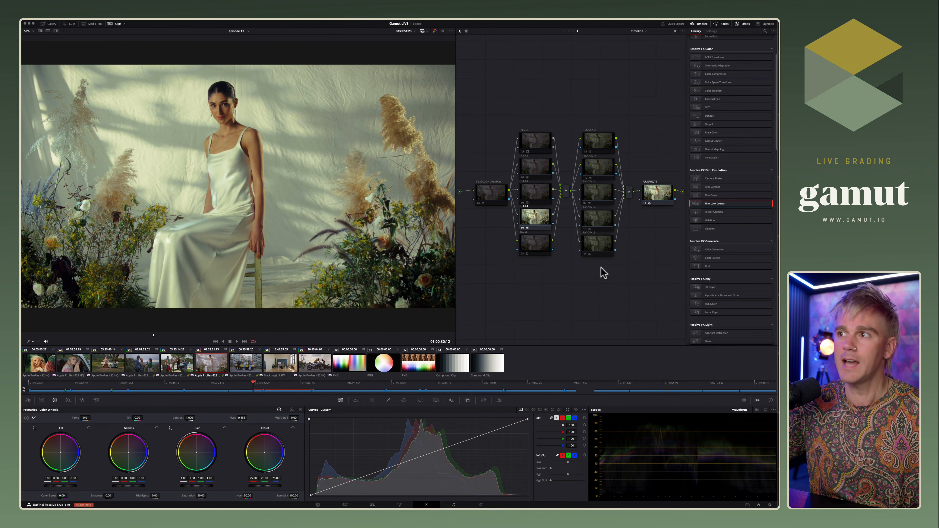
# - Switch the white-dress clip from the fourth to the fifth look of the first parallel column and compare it toggled
pyautogui.press('super+d')
pyautogui.click(542, 243)
pyautogui.press('super+d')
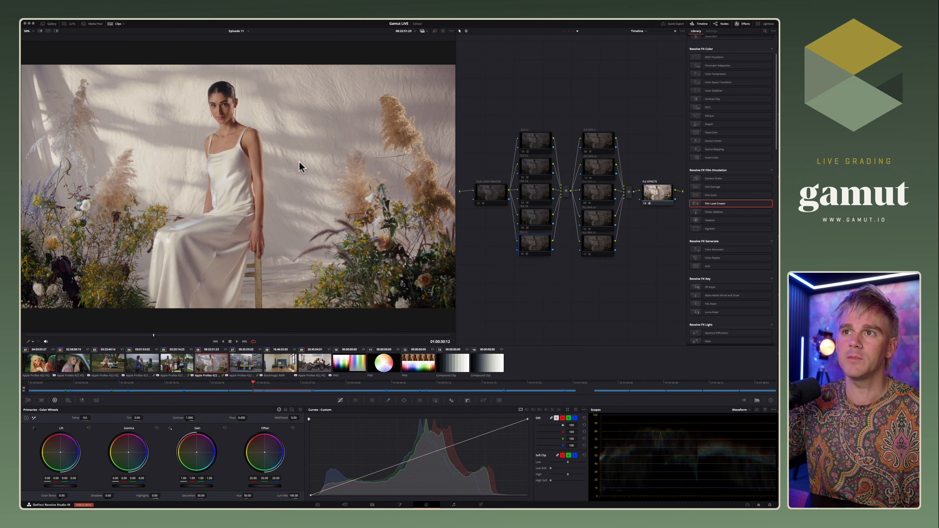
pyautogui.press('super+d')
pyautogui.press('super+d')
pyautogui.press('super+d')
pyautogui.press('super+d')
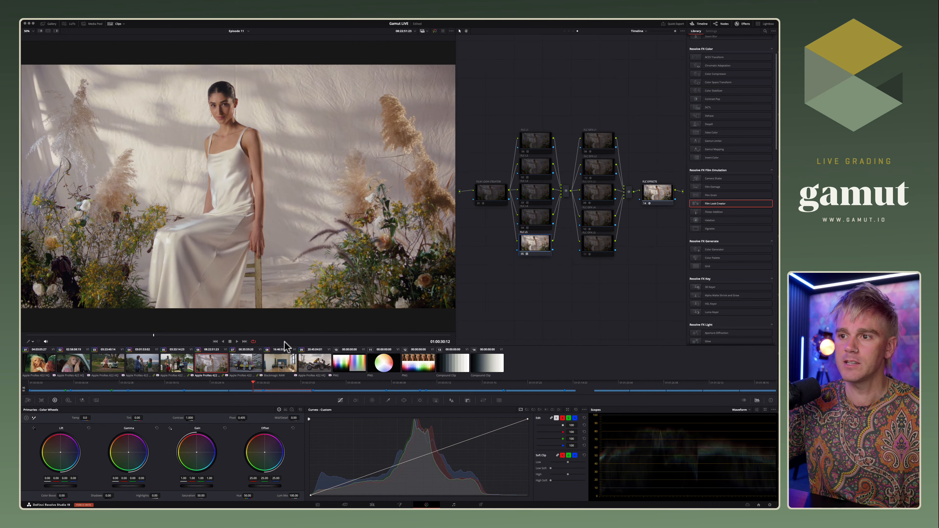
# - Open the motorcycle clip, check the fourth look of the first parallel column, and disable that look node
pyautogui.click(309, 364)
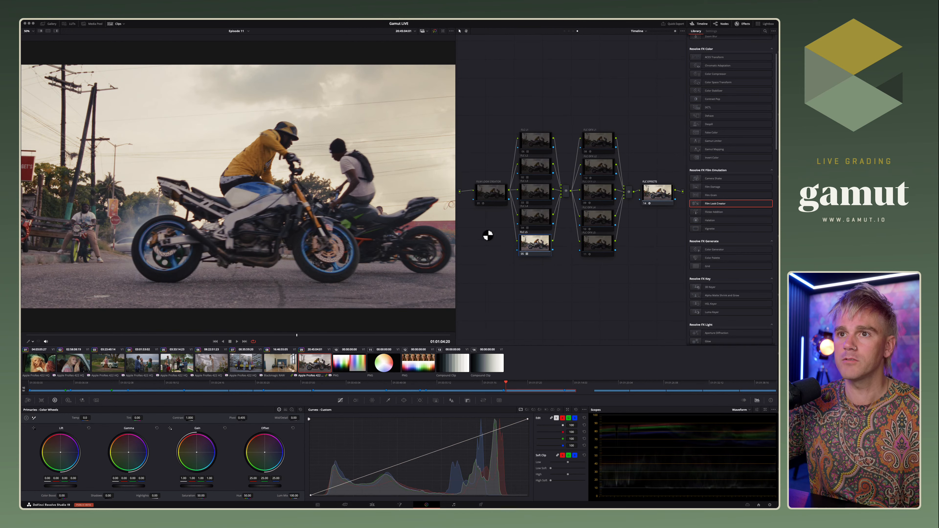
pyautogui.click(534, 223)
pyautogui.press('super+d')
pyautogui.press('super+d')
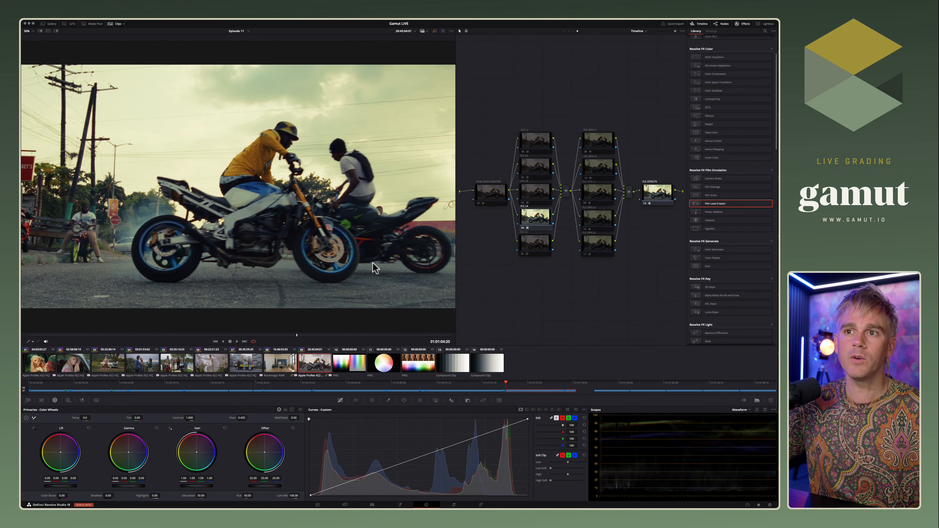
pyautogui.press('super+d')
# - Open the clip of the woman leaning from the car window and compare it with the fourth look node toggled
pyautogui.click(87, 364)
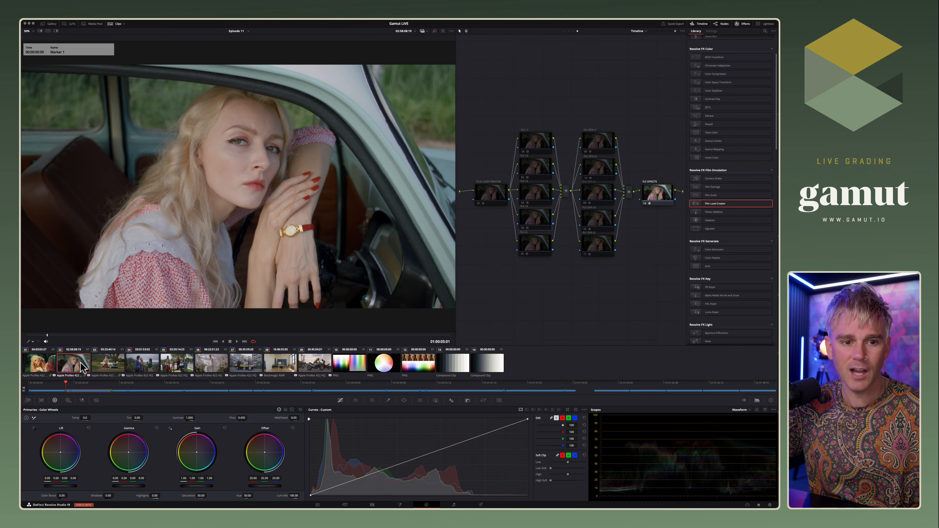
pyautogui.press('super+d')
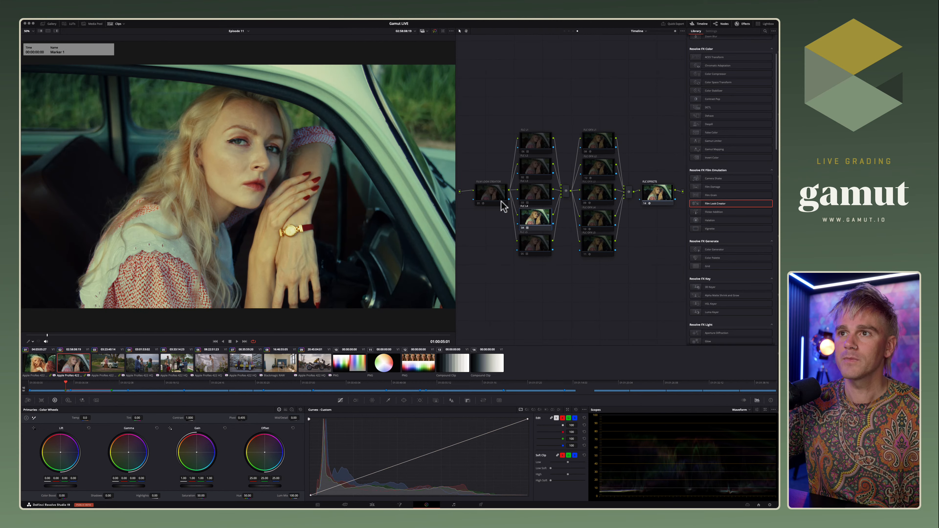
pyautogui.press('super+d')
# - Compare the top and second looks of the first parallel column in turn on the car-window clip
pyautogui.click(534, 143)
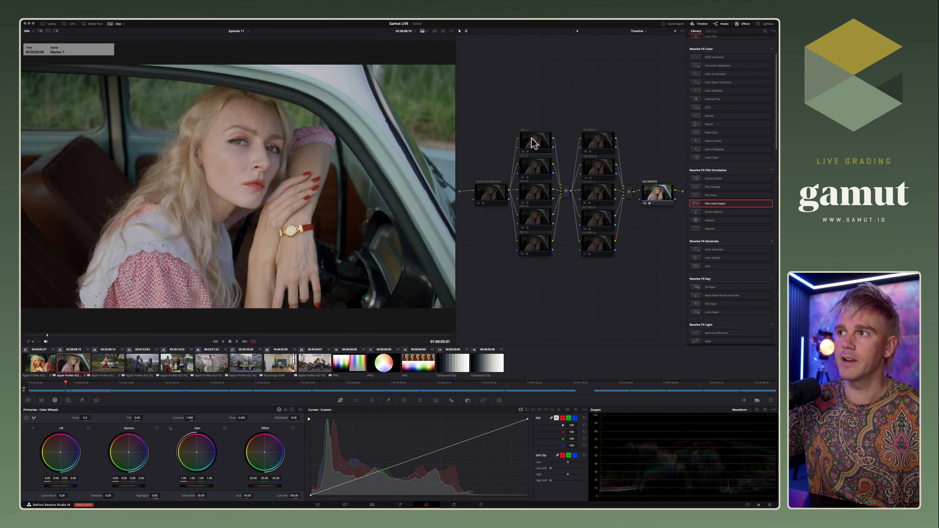
pyautogui.press('super+d')
pyautogui.press('super+d')
pyautogui.press('super+d')
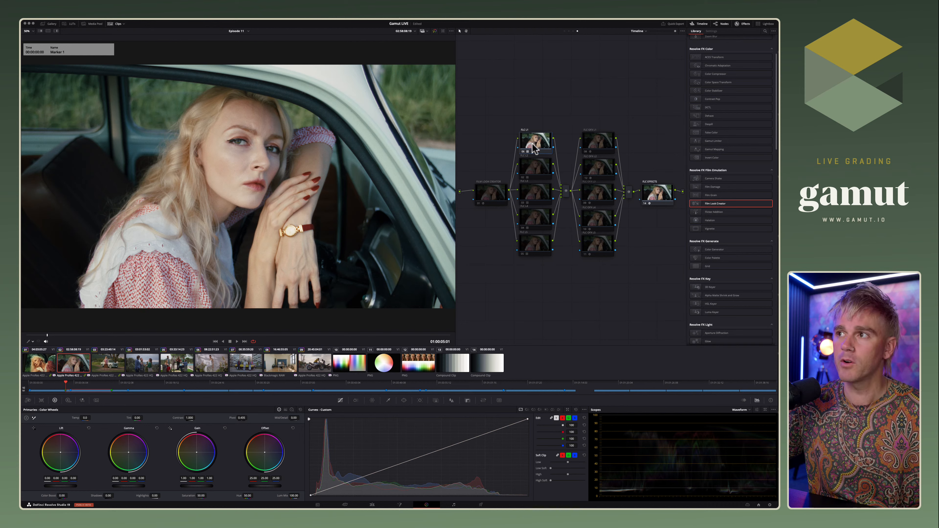
pyautogui.click(534, 168)
pyautogui.press('super+d')
pyautogui.press('super+d')
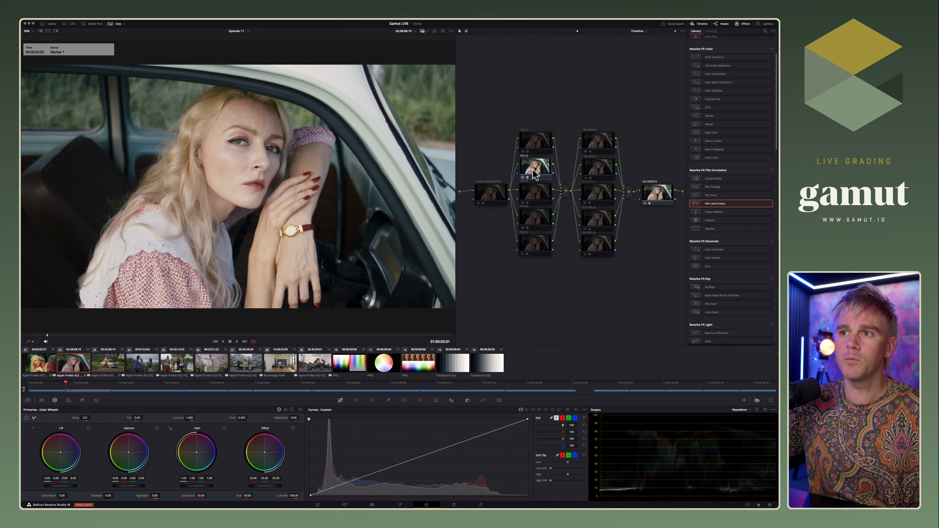
# - Enable the third look of the first parallel column on the car-window clip and compare the frame with it toggled
pyautogui.click(535, 187)
pyautogui.press('super+d')
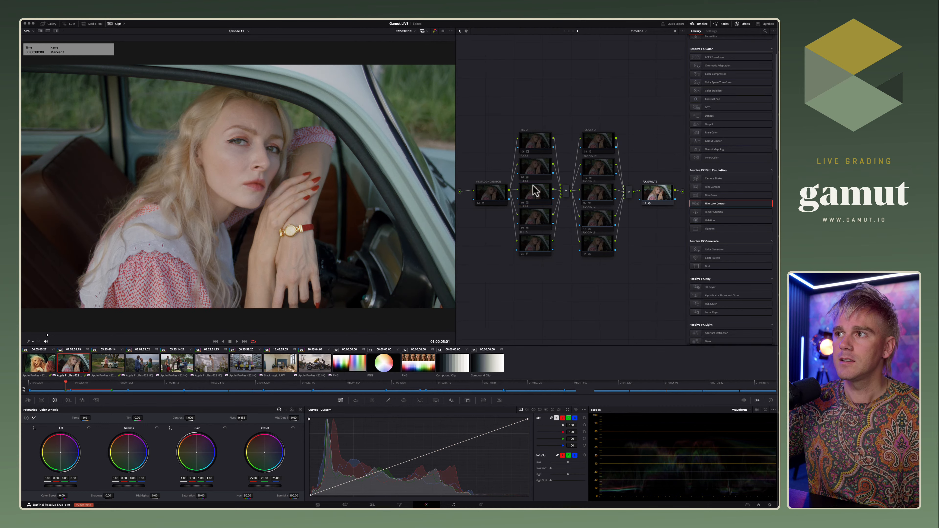
pyautogui.press('super+d')
pyautogui.press('super+d')
pyautogui.press('super+d')
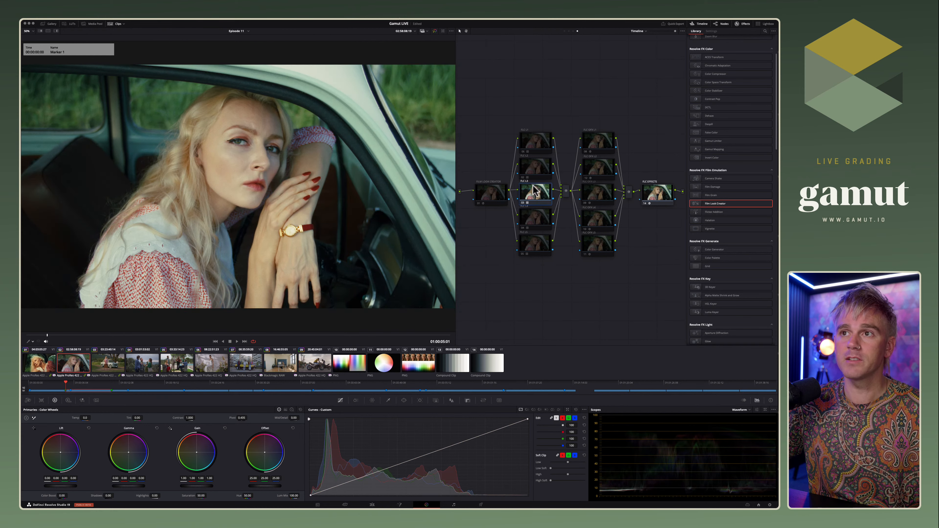
pyautogui.press('super+d')
pyautogui.press('super+d')
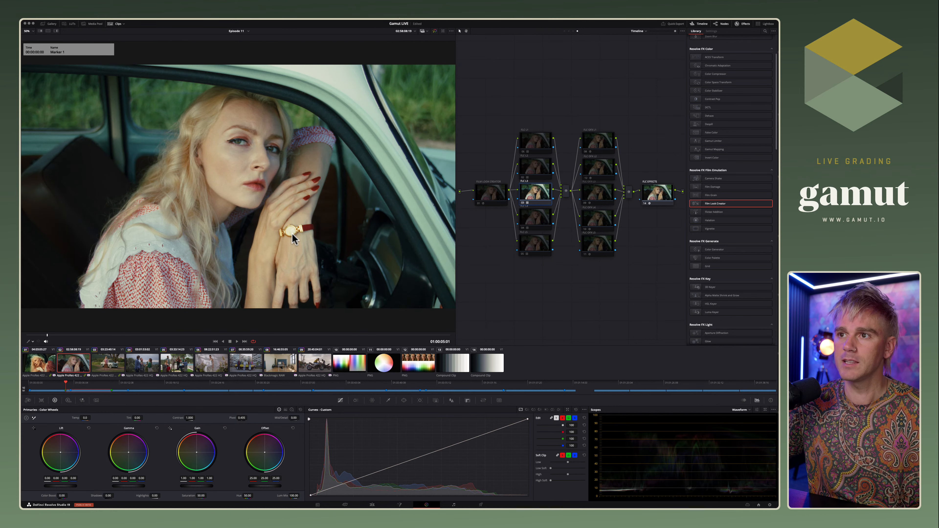
# - Preview the fourth look of the first parallel column on the car-window clip, then switch to the fifth look
pyautogui.click(540, 223)
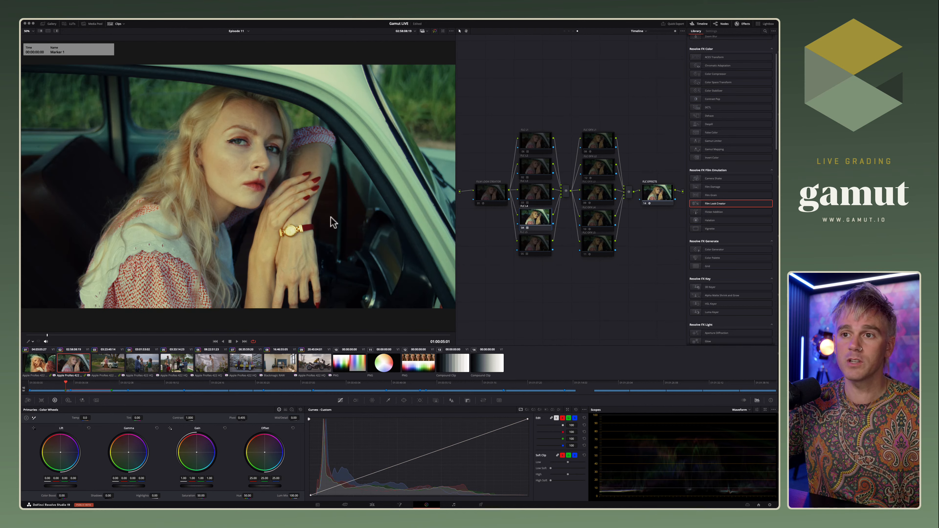
pyautogui.click(532, 244)
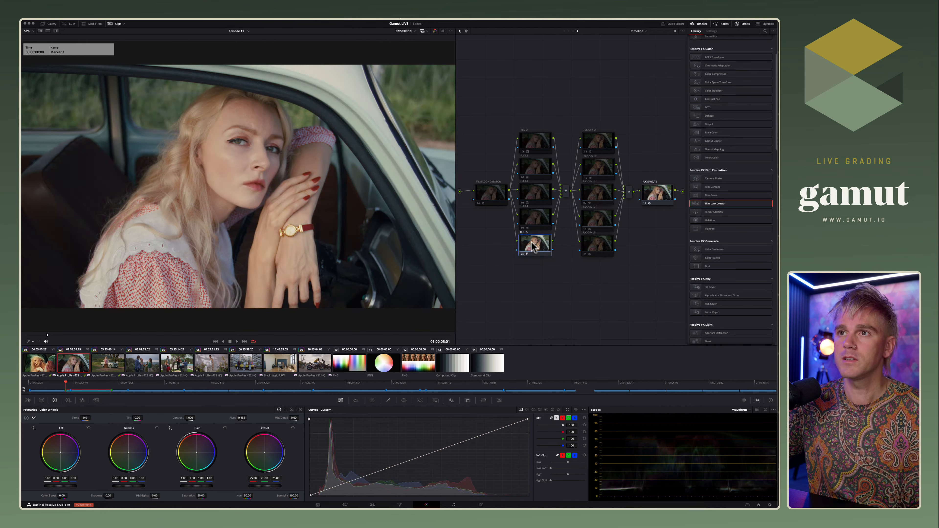
# - Compare the fifth look of the first parallel column with the top look on the car-window clip
pyautogui.press('super+d')
pyautogui.press('super+d')
pyautogui.press('super+d')
pyautogui.click(547, 151)
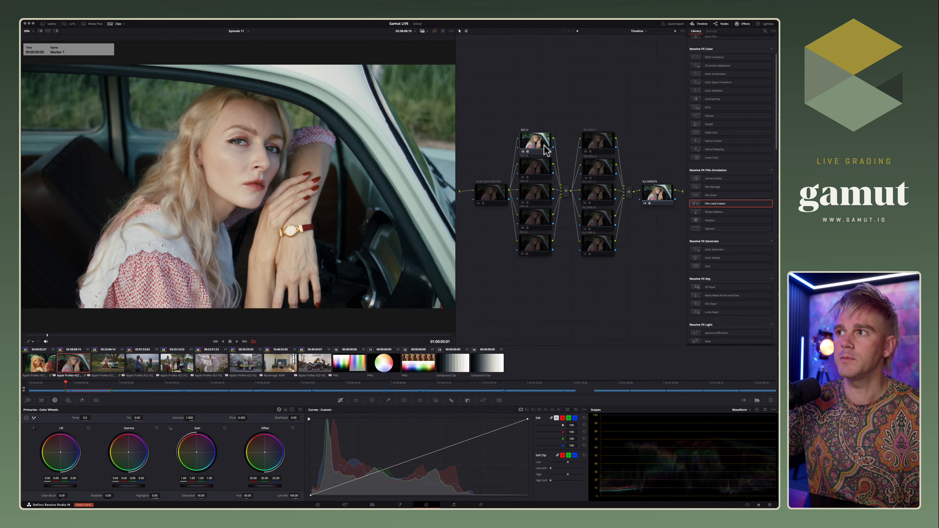
pyautogui.click(534, 245)
pyautogui.press('super+d')
pyautogui.press('super+d')
pyautogui.press('super+d')
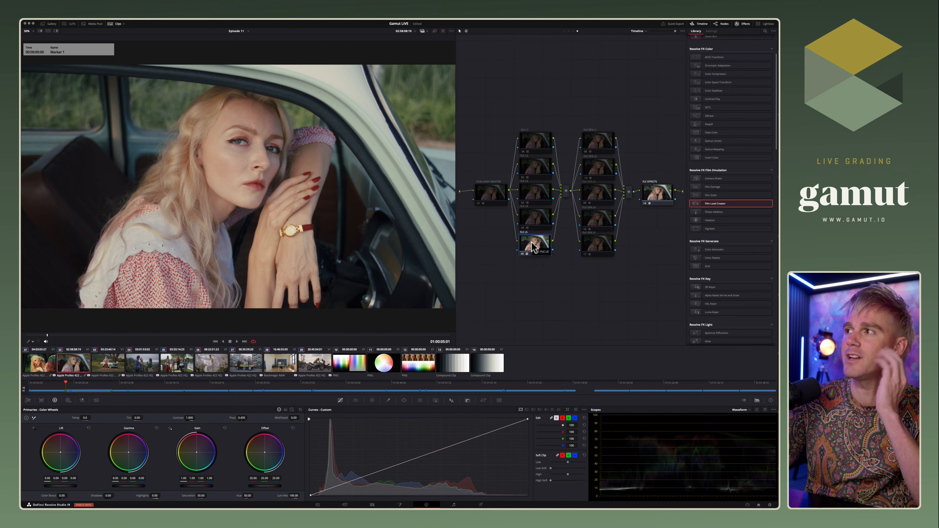
# - Review the effects node's Film Look Creator settings and return to the fifth look node of the first parallel column
pyautogui.scroll(3, 751, 141)
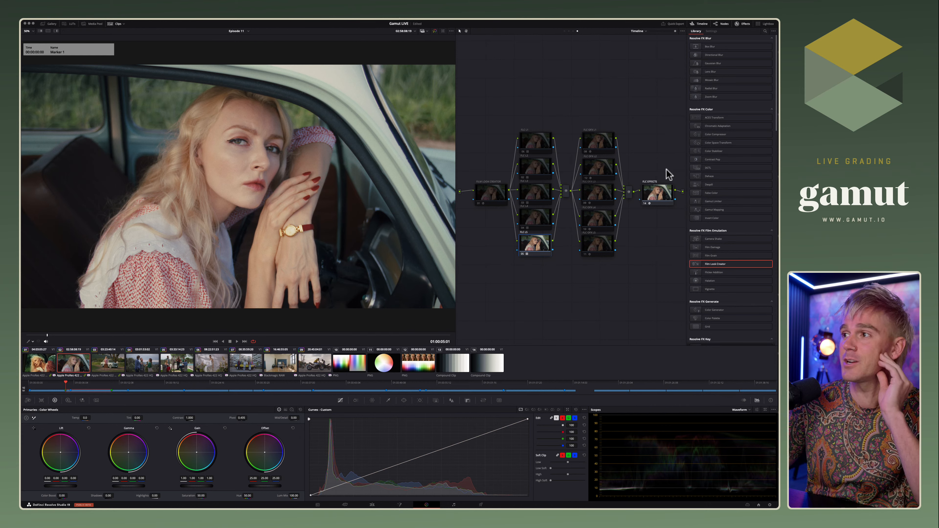
pyautogui.click(663, 197)
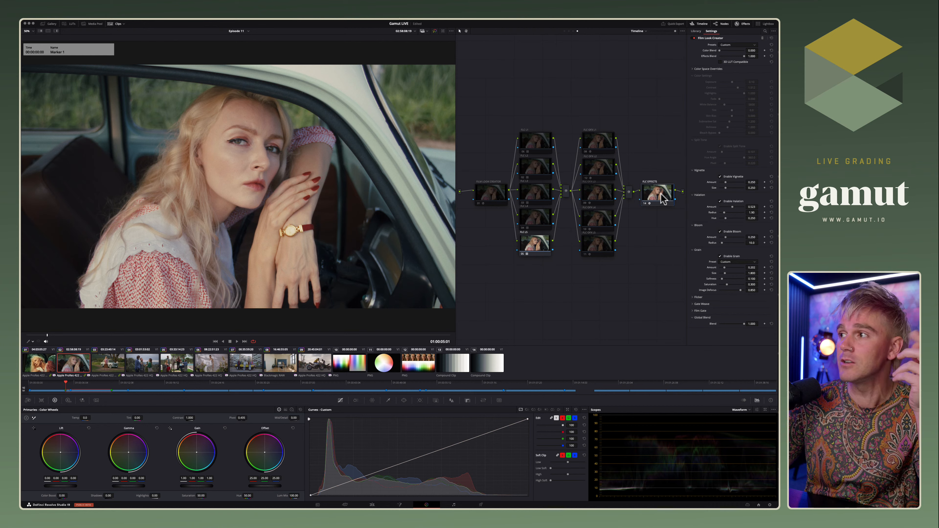
pyautogui.click(544, 248)
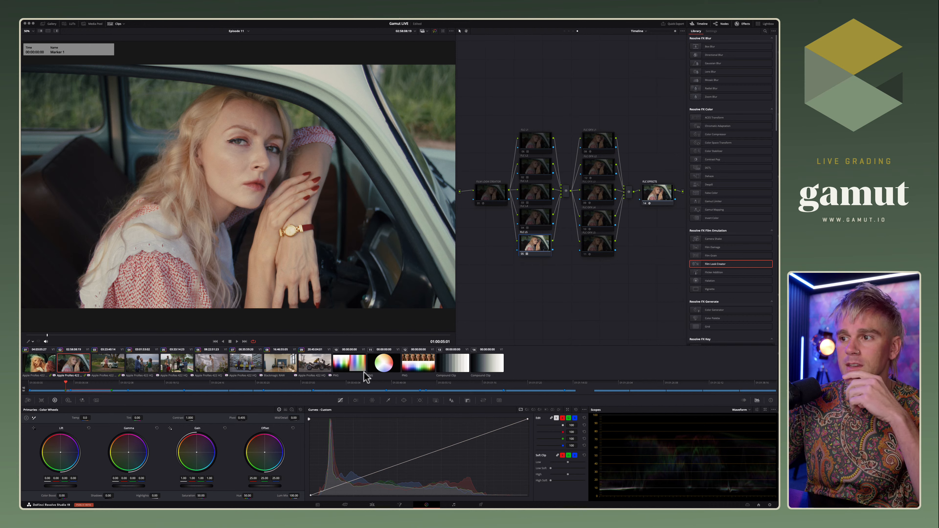
# - Open the first color gradient chart and preview the fifth, fourth and third looks of the first parallel column in turn
pyautogui.click(351, 367)
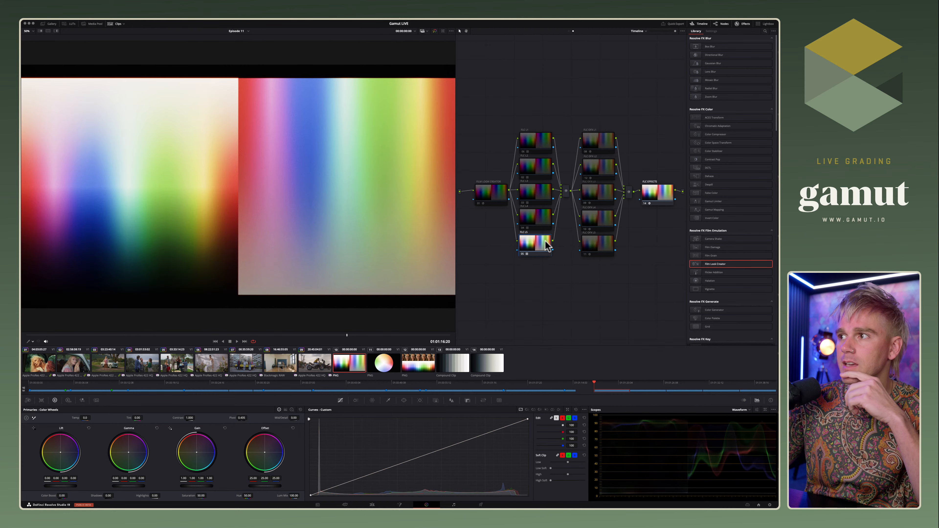
pyautogui.press('super+d')
pyautogui.click(532, 214)
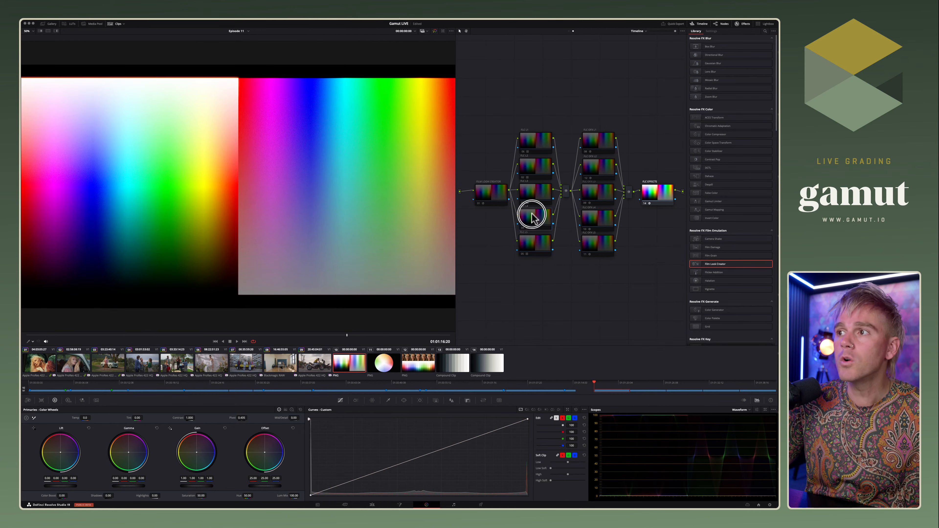
pyautogui.press('super+d')
pyautogui.press('super+d')
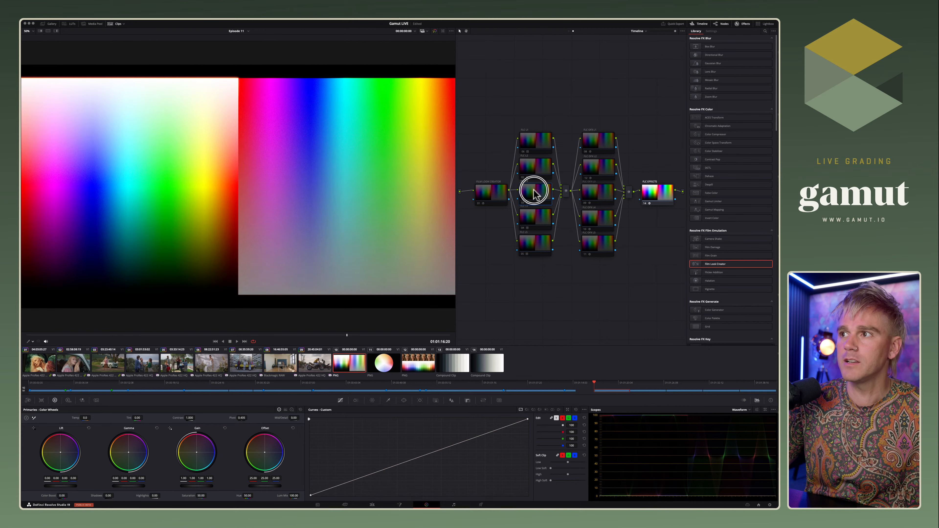
pyautogui.click(535, 193)
pyautogui.press('super+d')
pyautogui.press('super+d')
# - Preview the second and top looks of the first parallel column on the gradient chart, disabling each after viewing
pyautogui.click(536, 168)
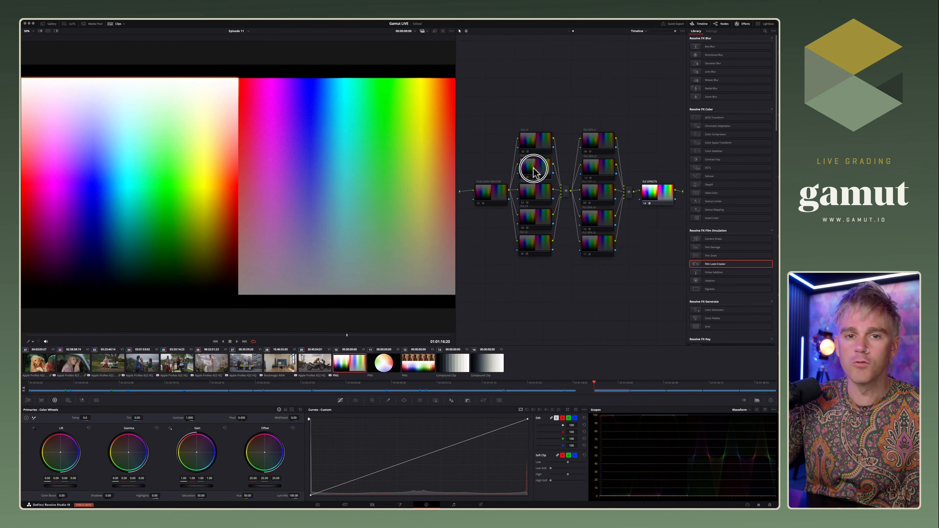
pyautogui.press('super+d')
pyautogui.click(535, 140)
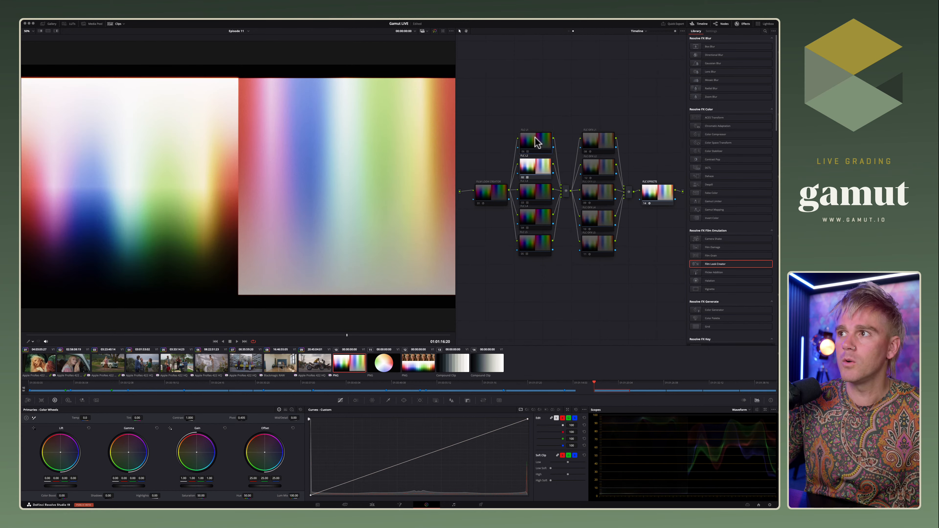
pyautogui.click(536, 159)
pyautogui.press('super+d')
pyautogui.click(536, 142)
pyautogui.press('super+d')
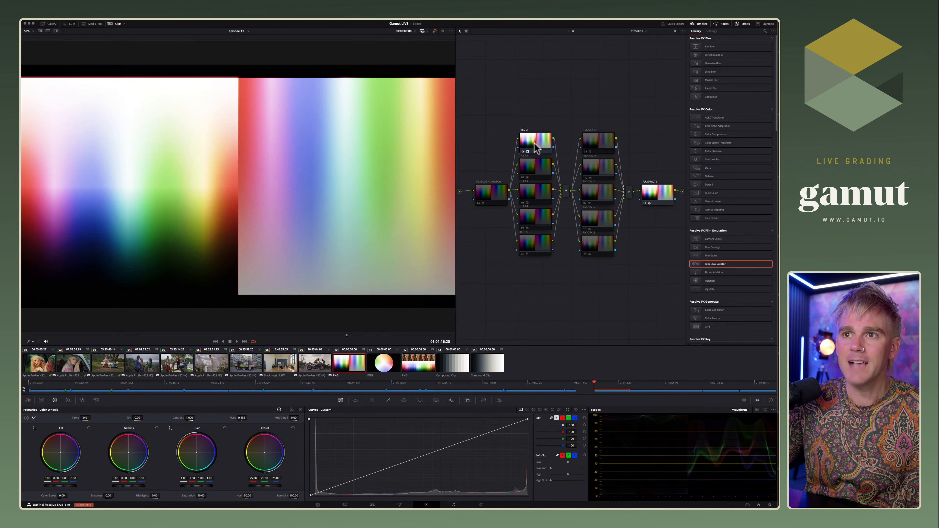
pyautogui.press('super+d')
# - Enable the top look of the second parallel column and try raising its subtractive saturation and richness to the maximum
pyautogui.click(609, 149)
pyautogui.press('super+d')
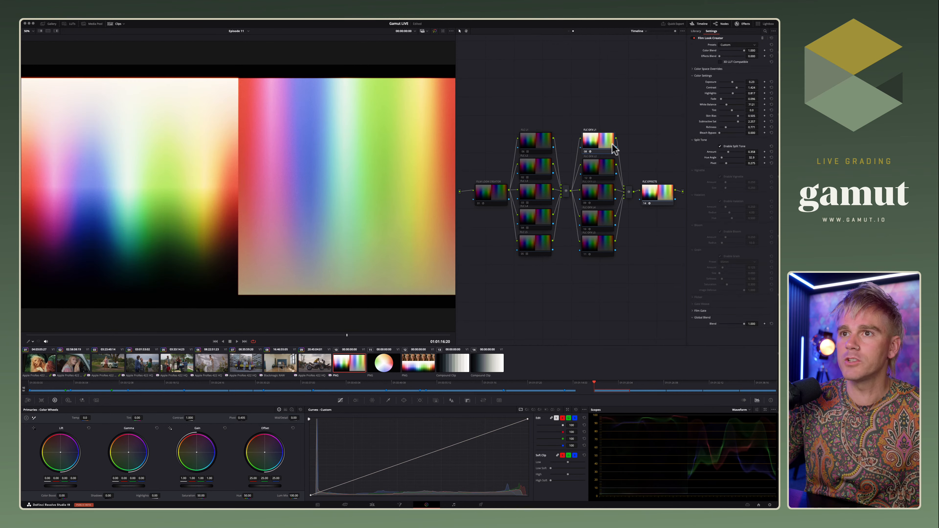
pyautogui.click(733, 121)
pyautogui.moveTo(734, 121)
pyautogui.mouseDown()
pyautogui.moveTo(747, 121)
pyautogui.moveTo(724, 105)
pyautogui.moveTo(726, 128)
pyautogui.moveTo(747, 130)
pyautogui.mouseUp()
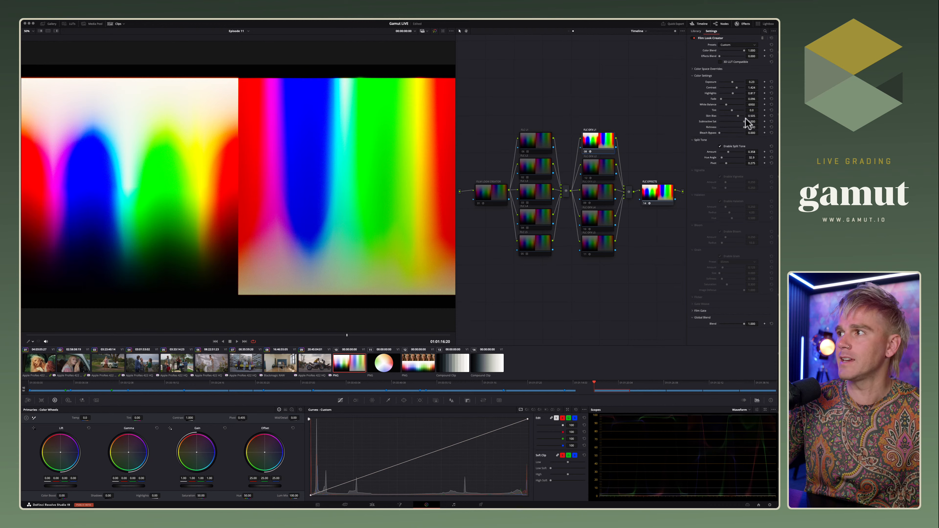
# - Disable the effects node and test the top look's richness at its maximum on the gradient chart
pyautogui.click(661, 193)
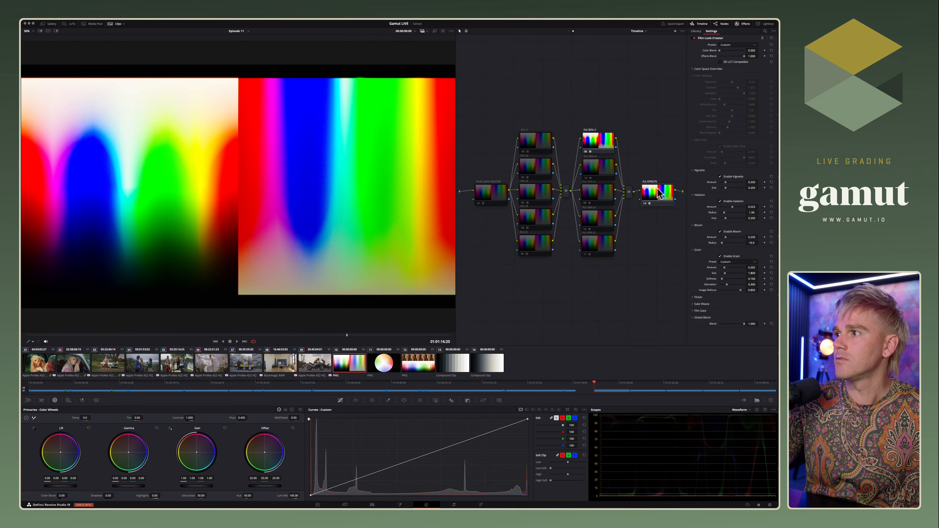
pyautogui.click(601, 145)
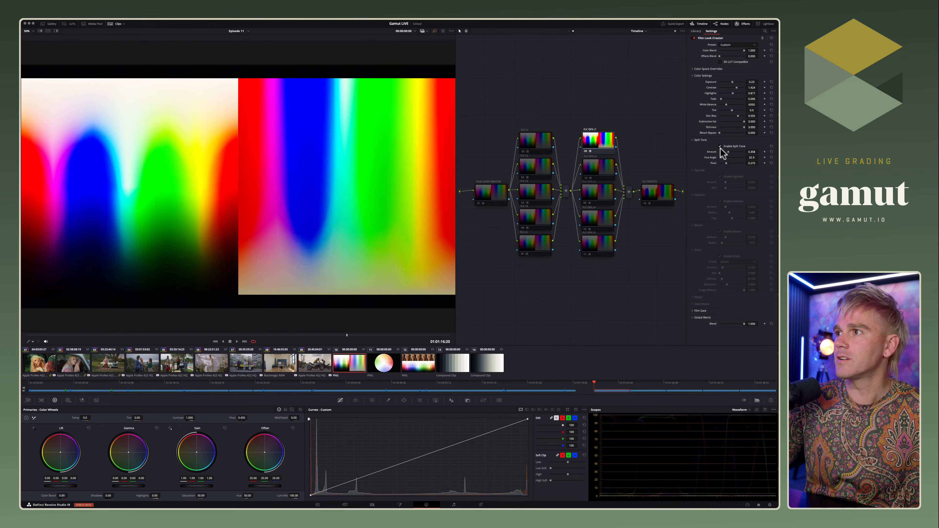
pyautogui.moveTo(744, 127); pyautogui.dragTo(747, 128)
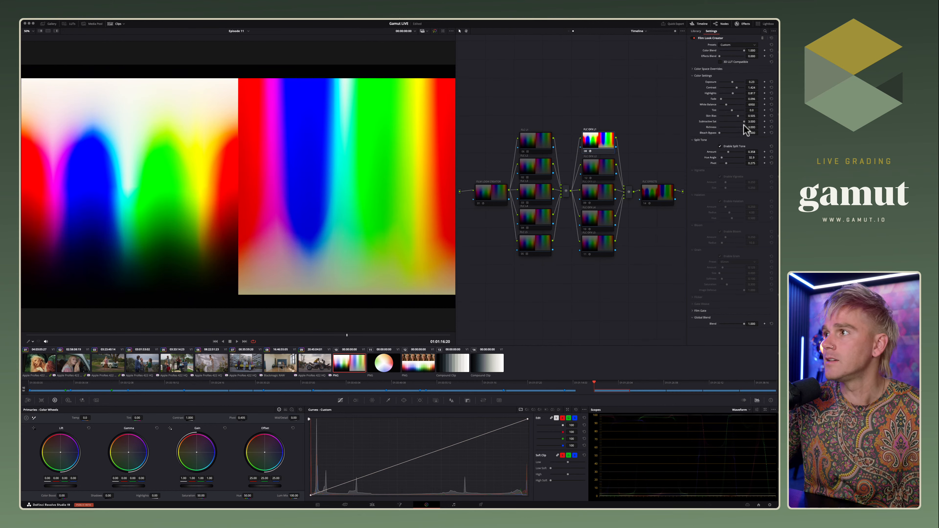
# - Stress-test the top look's skin bias, white balance, fade, highlights and contrast with extreme values, clearing the fade
pyautogui.moveTo(745, 122); pyautogui.dragTo(731, 99)
pyautogui.press('super+z')
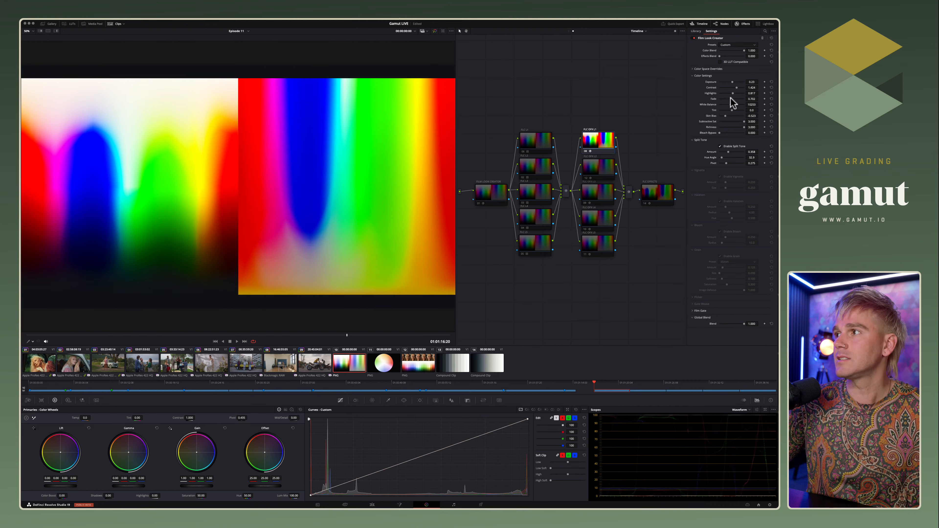
pyautogui.click(771, 99)
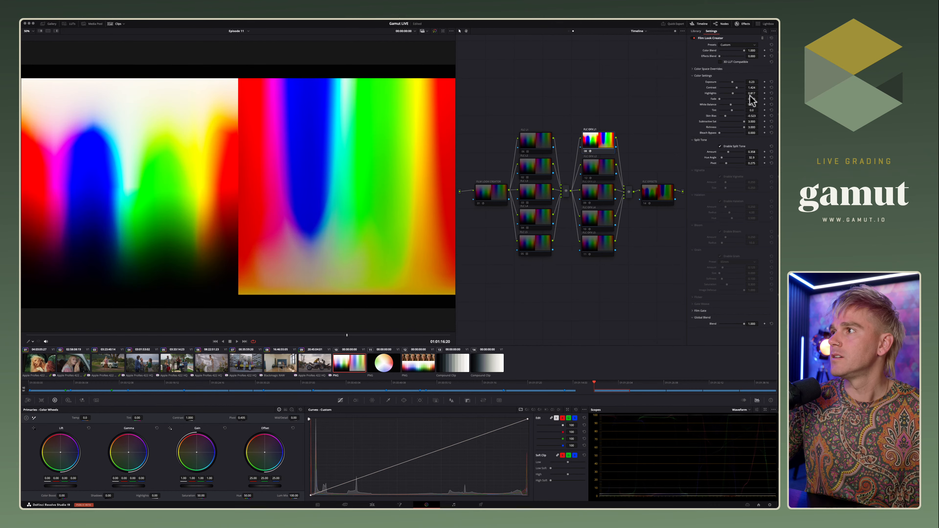
pyautogui.moveTo(732, 94); pyautogui.dragTo(702, 92)
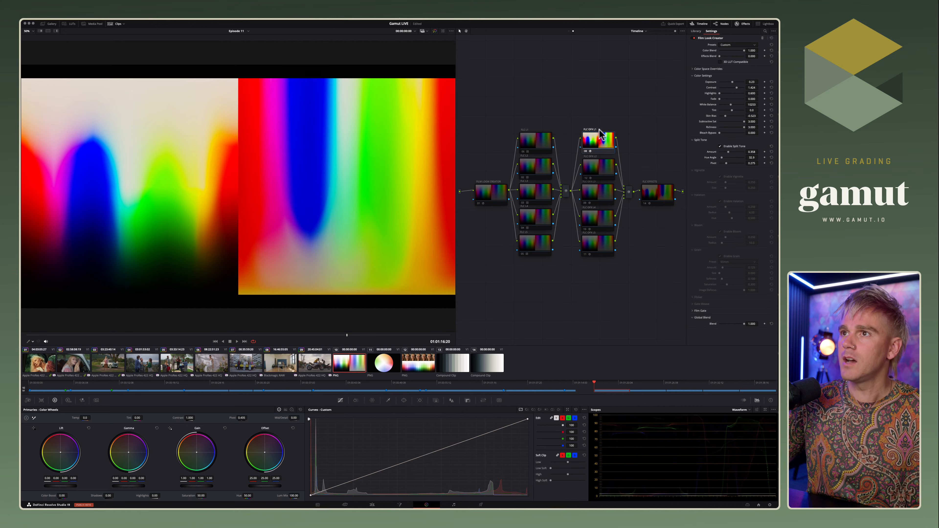
pyautogui.moveTo(743, 127)
pyautogui.mouseDown()
pyautogui.moveTo(734, 128)
pyautogui.moveTo(747, 127)
pyautogui.moveTo(736, 125)
pyautogui.moveTo(730, 94)
pyautogui.moveTo(742, 94)
pyautogui.moveTo(714, 88)
pyautogui.moveTo(752, 90)
pyautogui.moveTo(736, 125)
pyautogui.mouseUp()
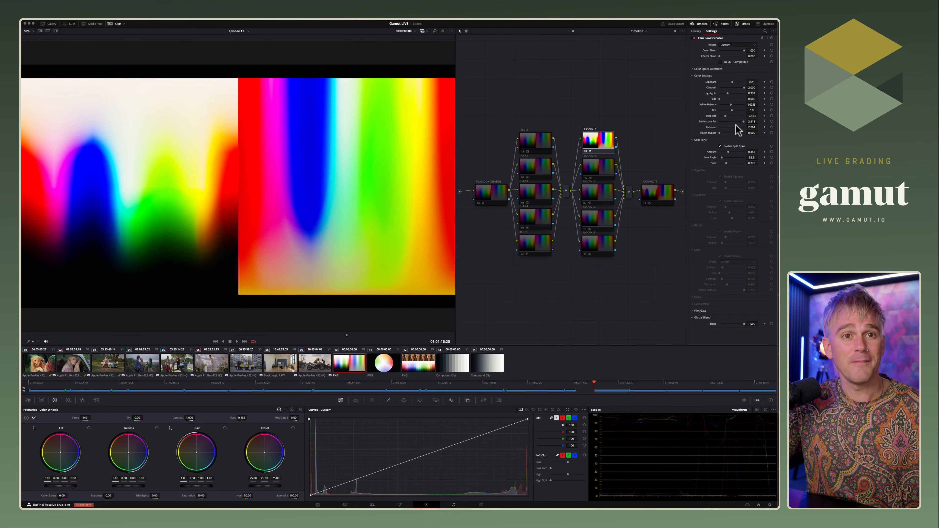
# - Reset the top look of the second parallel column to the default preset and switch to the second look
pyautogui.click(771, 45)
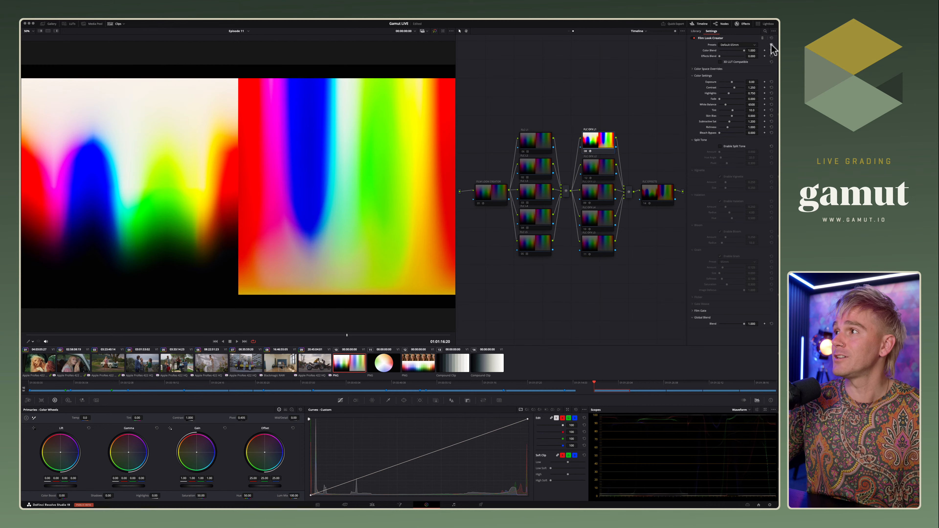
pyautogui.click(601, 171)
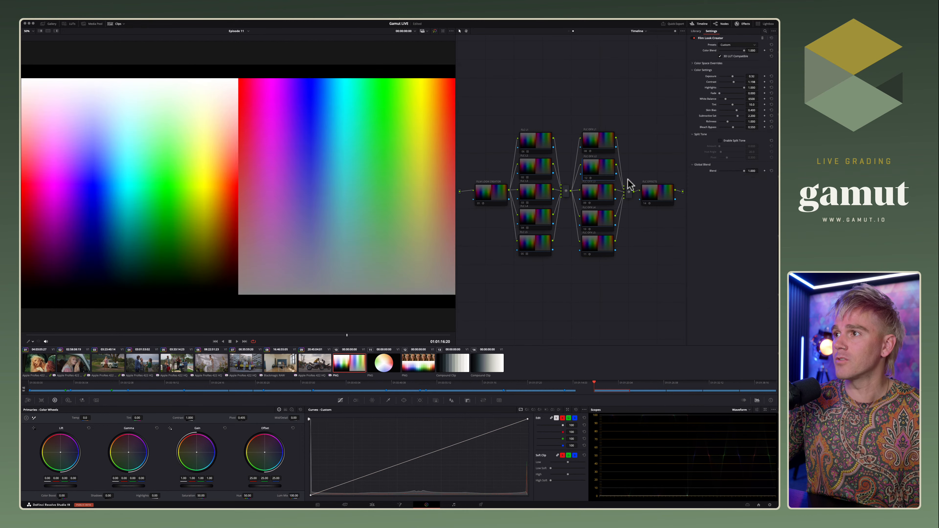
# - View the motorcycle, studio and yellow-car clips with the second look, then switch to the top look of the second parallel column
pyautogui.click(312, 368)
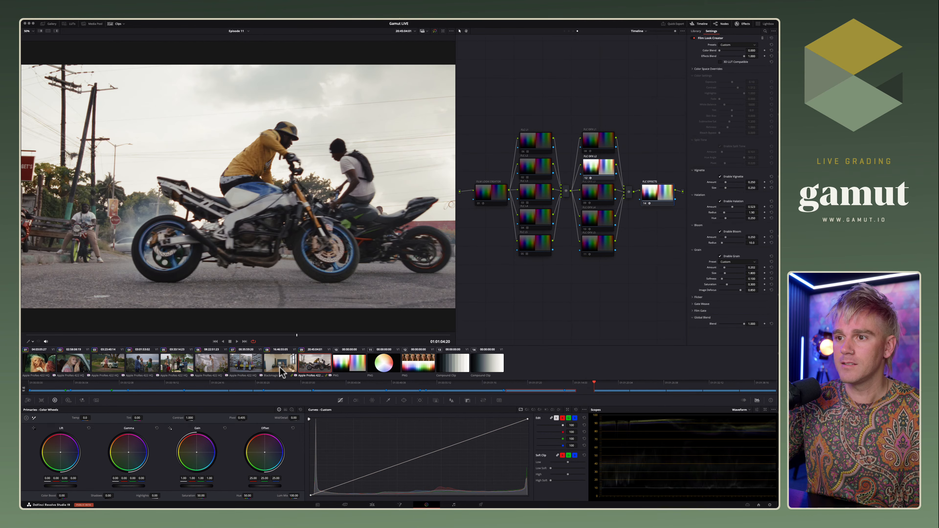
pyautogui.click(281, 368)
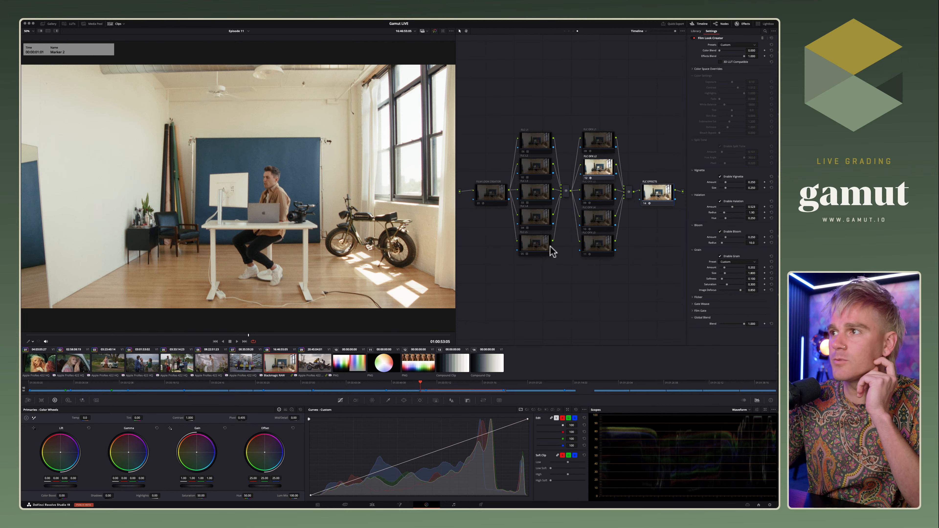
pyautogui.click(247, 366)
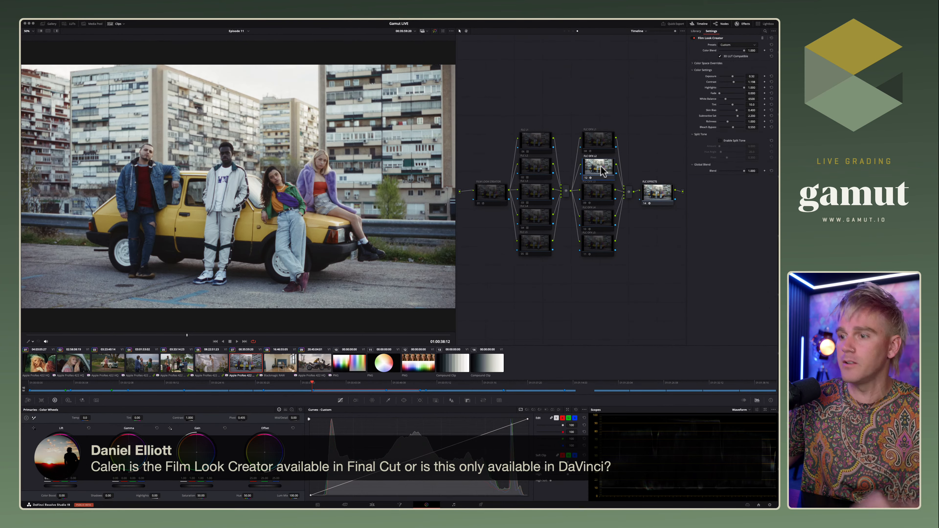
pyautogui.click(599, 141)
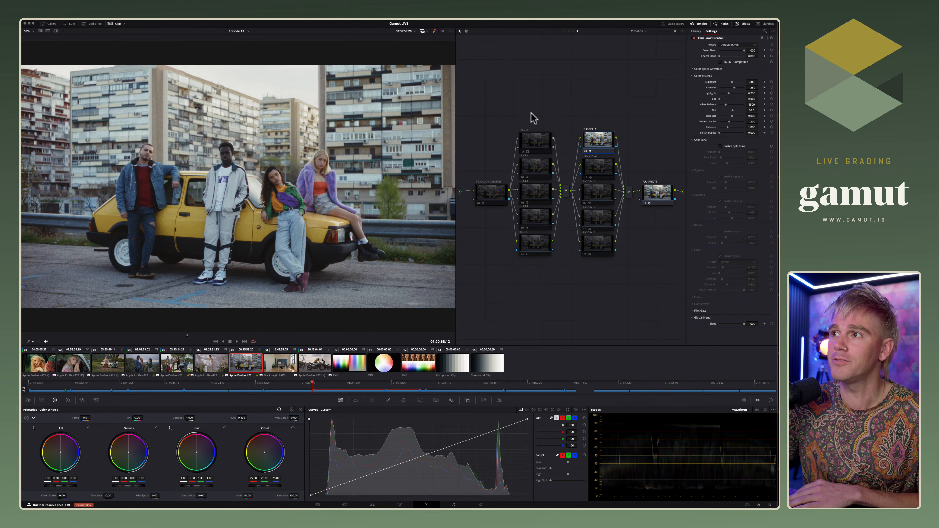
# - Box-select the look nodes of the first parallel column
pyautogui.moveTo(533, 118); pyautogui.dragTo(552, 219)
pyautogui.moveTo(568, 275); pyautogui.dragTo(528, 137)
pyautogui.click(525, 118)
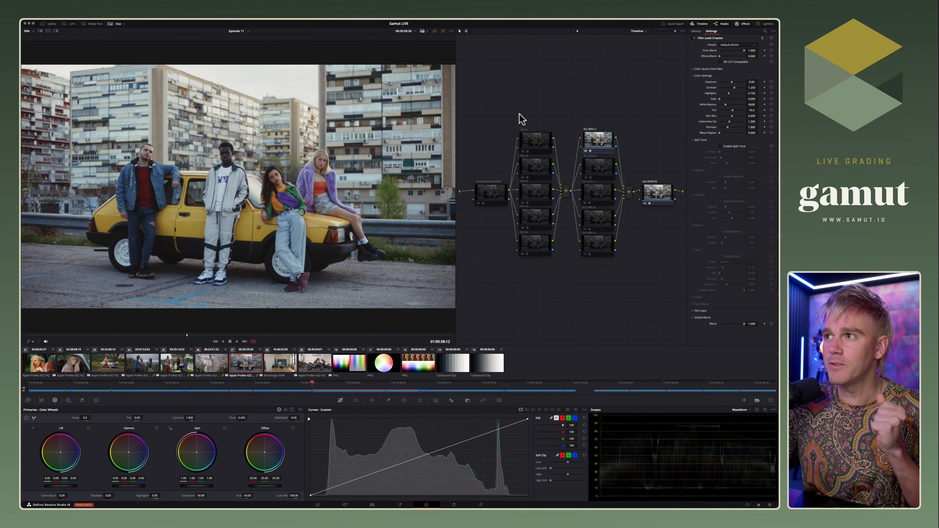
pyautogui.moveTo(520, 115); pyautogui.dragTo(566, 282)
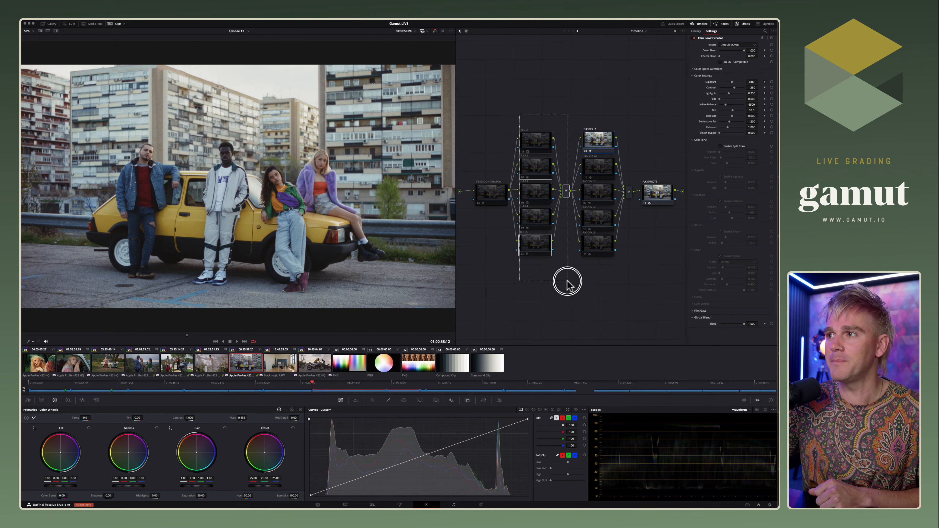